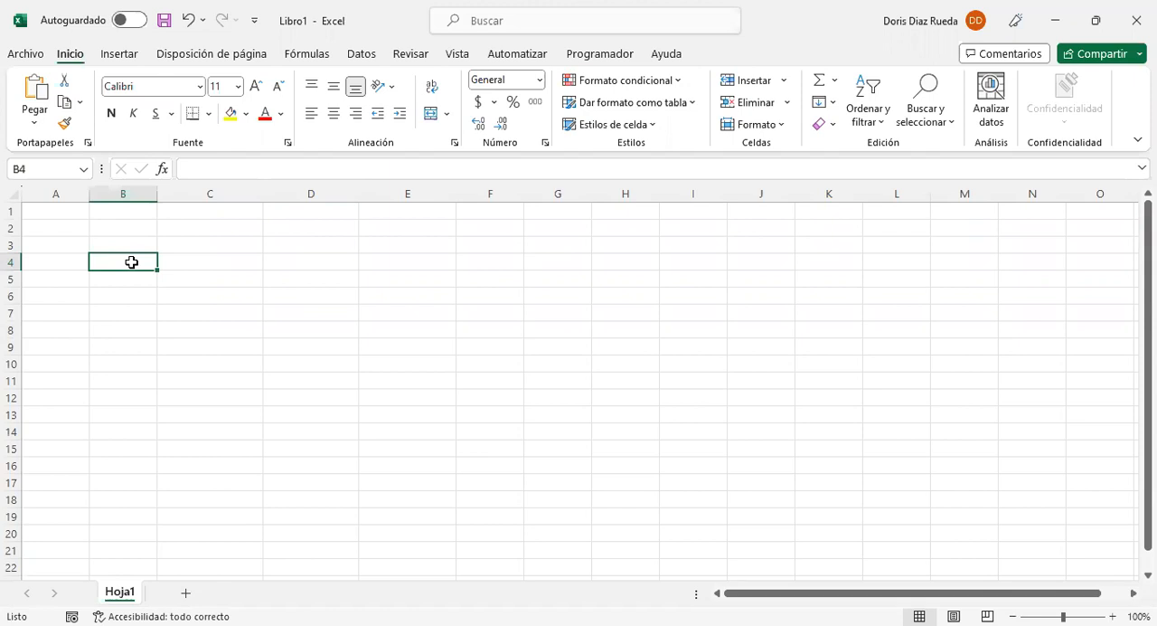
# Step: Enter the headers FECHA, DESCRIPCIÓN, ESTADO and VALOR across cells B4 to E4
pyautogui.write('FECHA')
pyautogui.press('Tab')
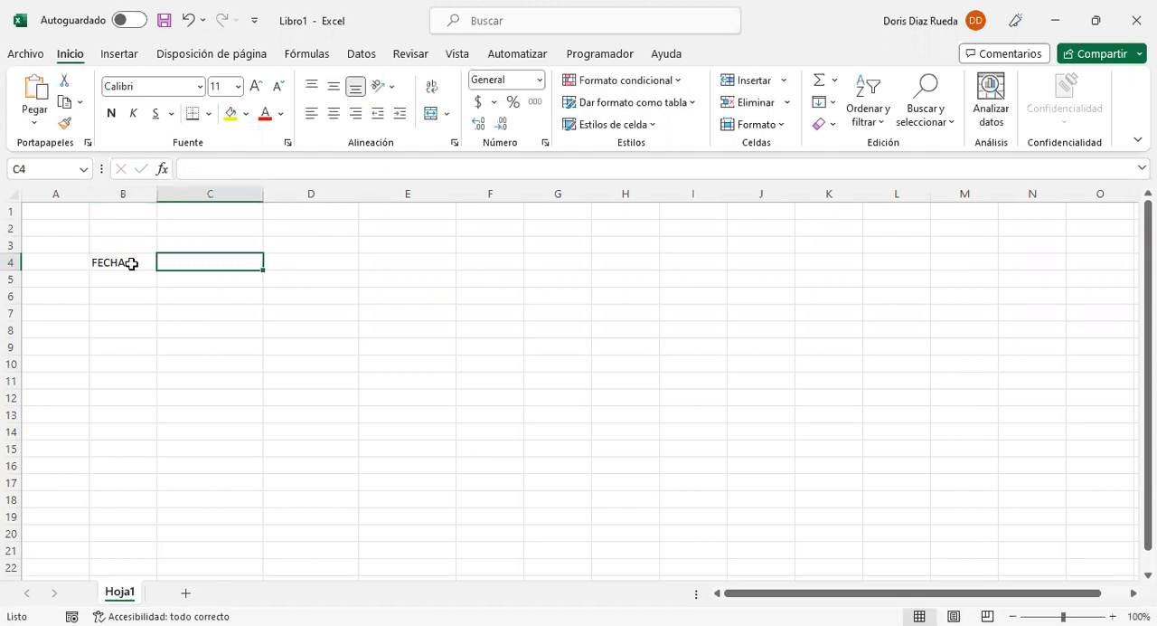
pyautogui.write('DESCRI')
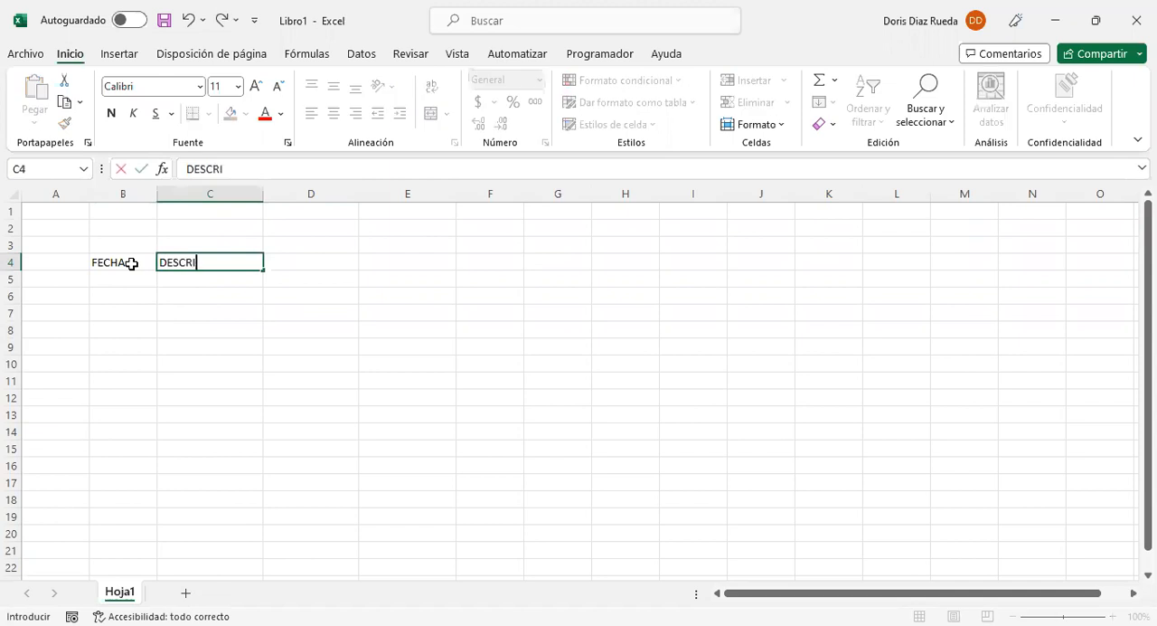
pyautogui.write('PCIÓN')
pyautogui.press('Tab')
pyautogui.write('ESTADO')
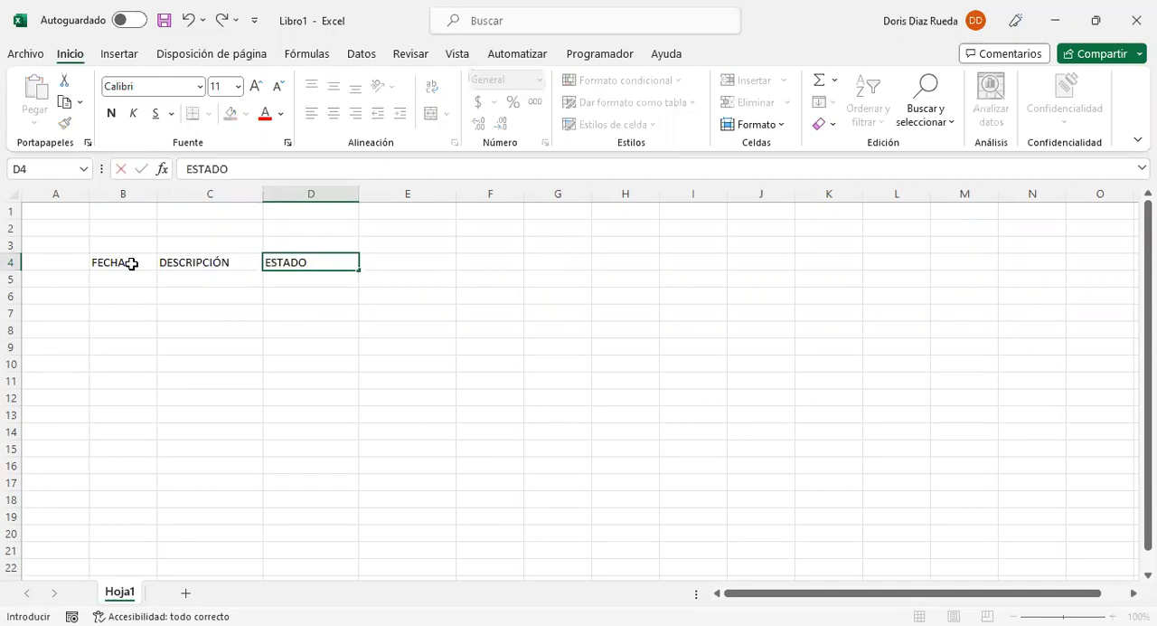
pyautogui.press('Tab')
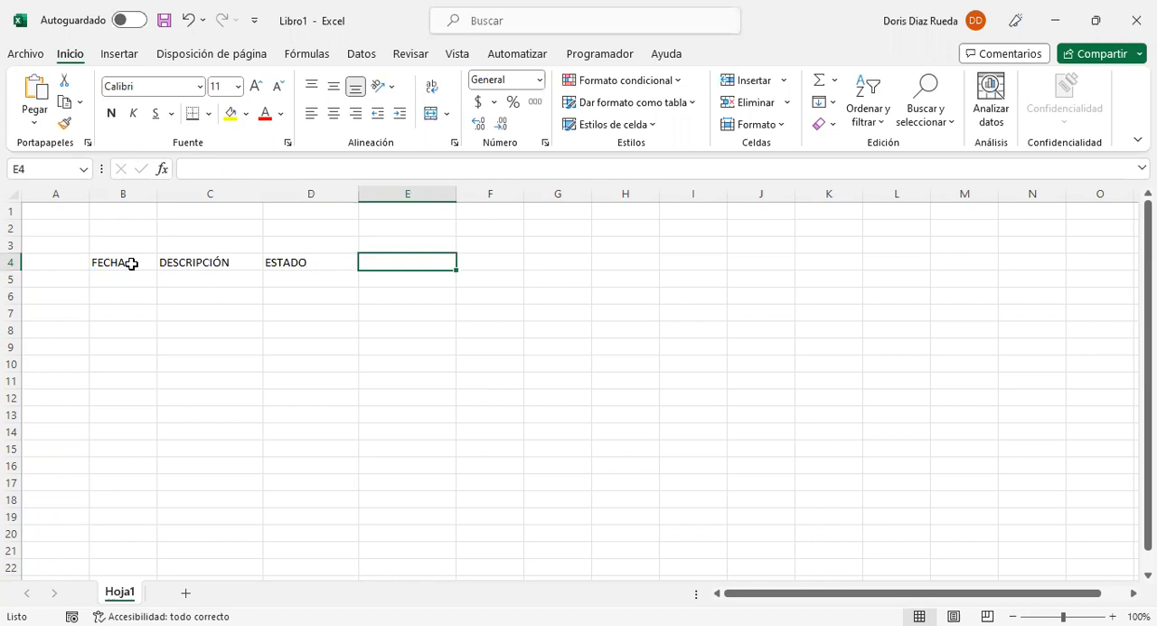
pyautogui.write('VALOR')
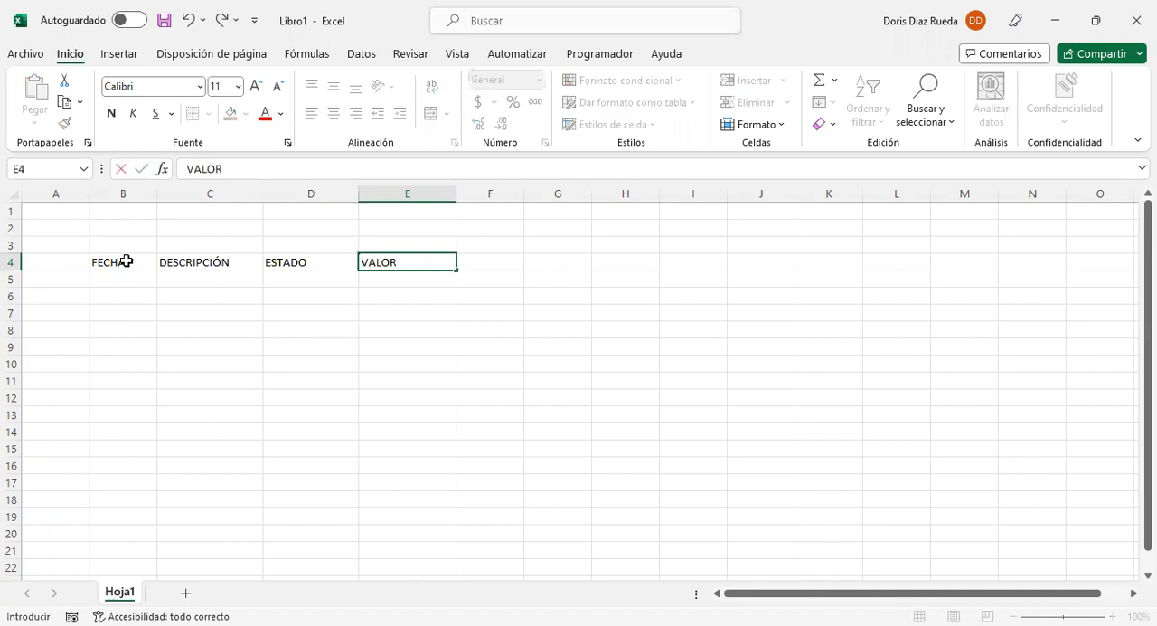
pyautogui.click(142, 334)
# Step: Convert the header range B4:E4 into a table, marking that it has headers
pyautogui.moveTo(135, 262); pyautogui.dragTo(380, 262)
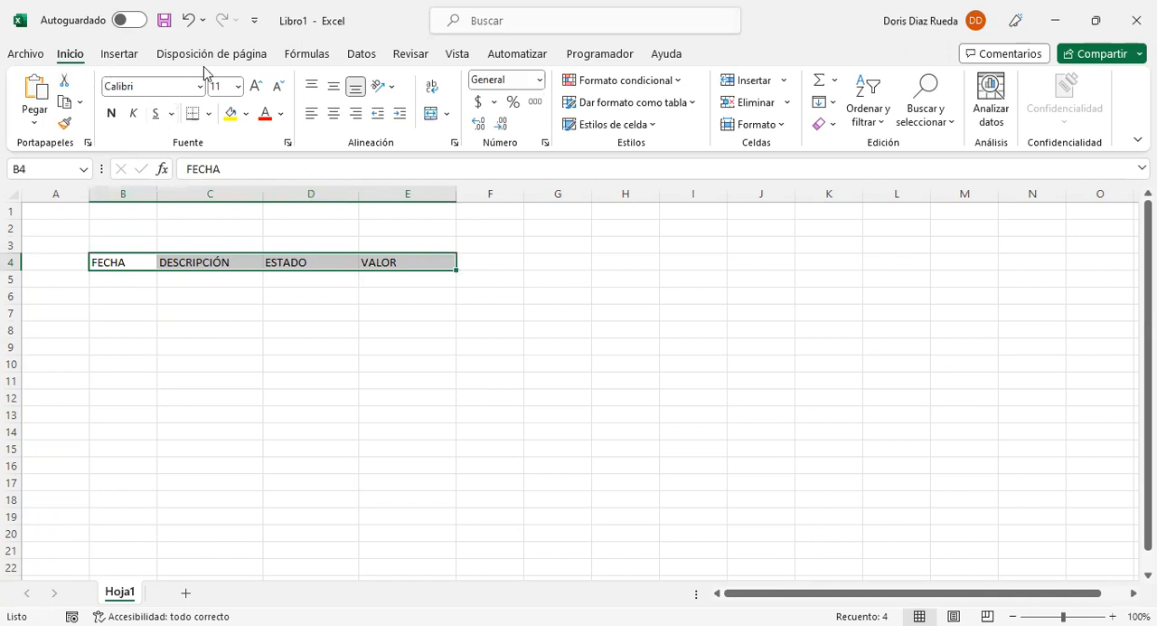
pyautogui.click(124, 56)
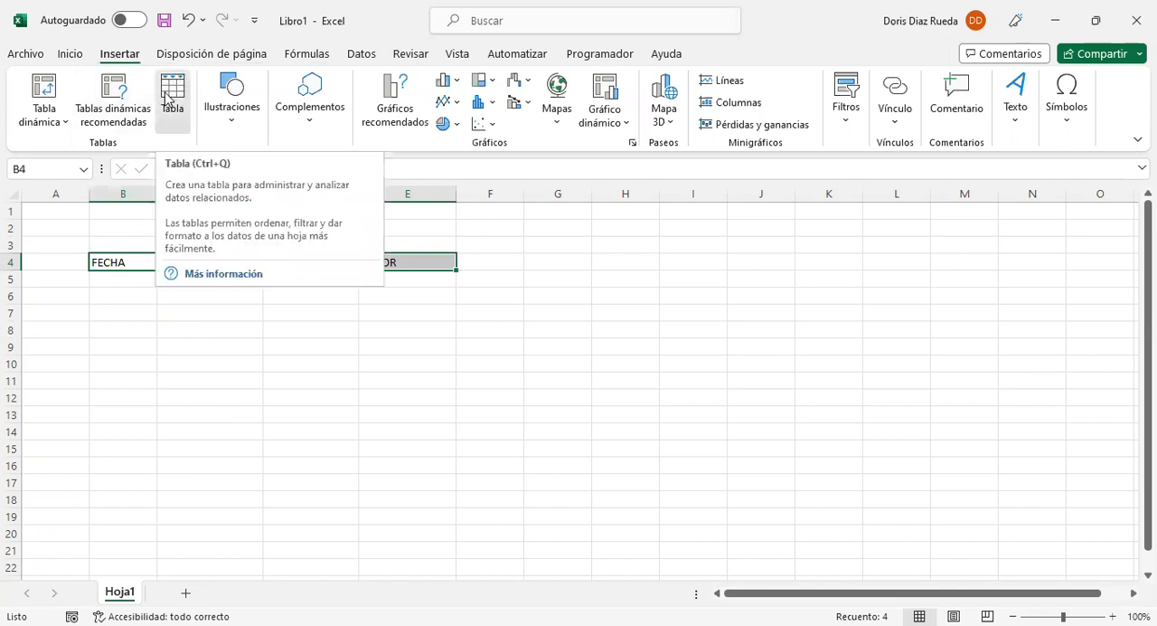
pyautogui.hotkey('ctrl', 'q')
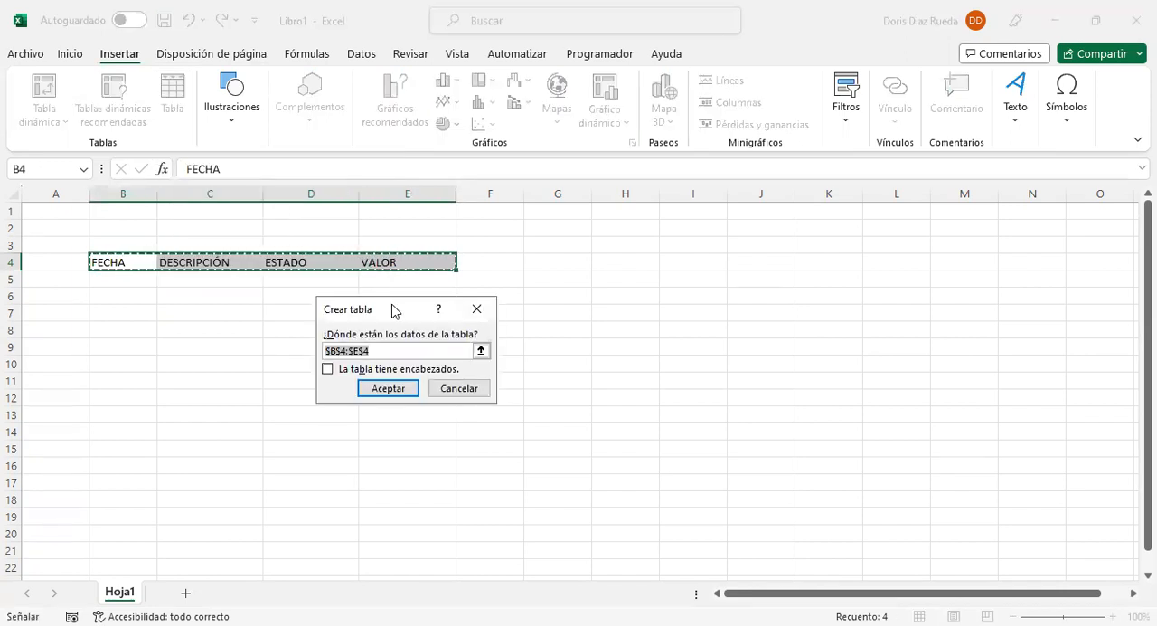
pyautogui.moveTo(395, 311); pyautogui.dragTo(281, 299)
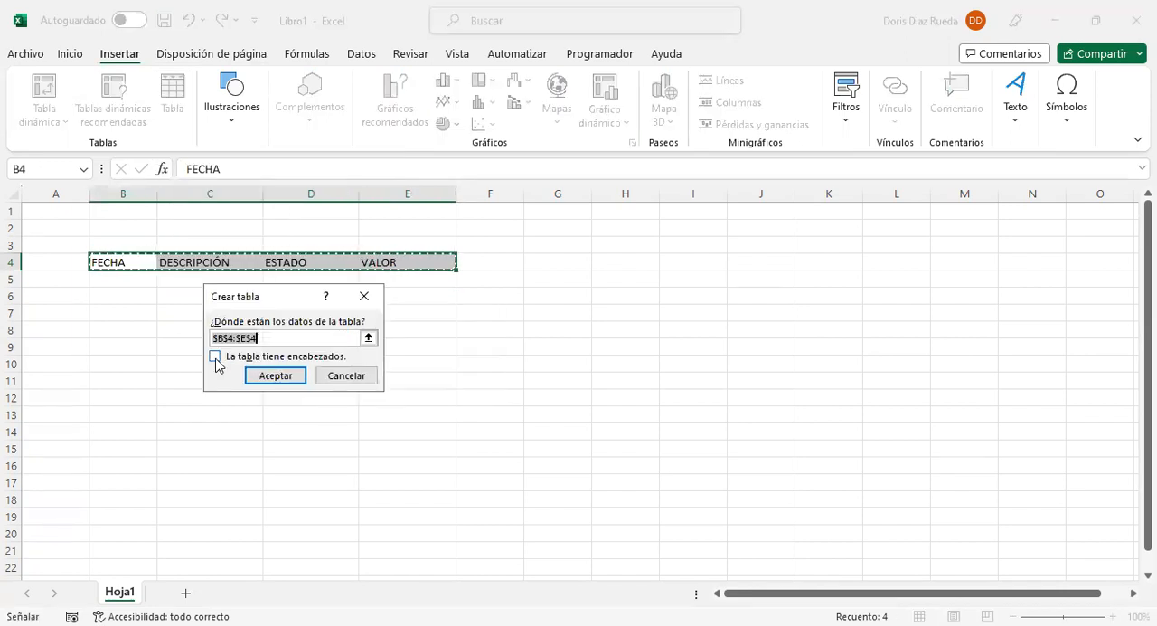
pyautogui.click(215, 357)
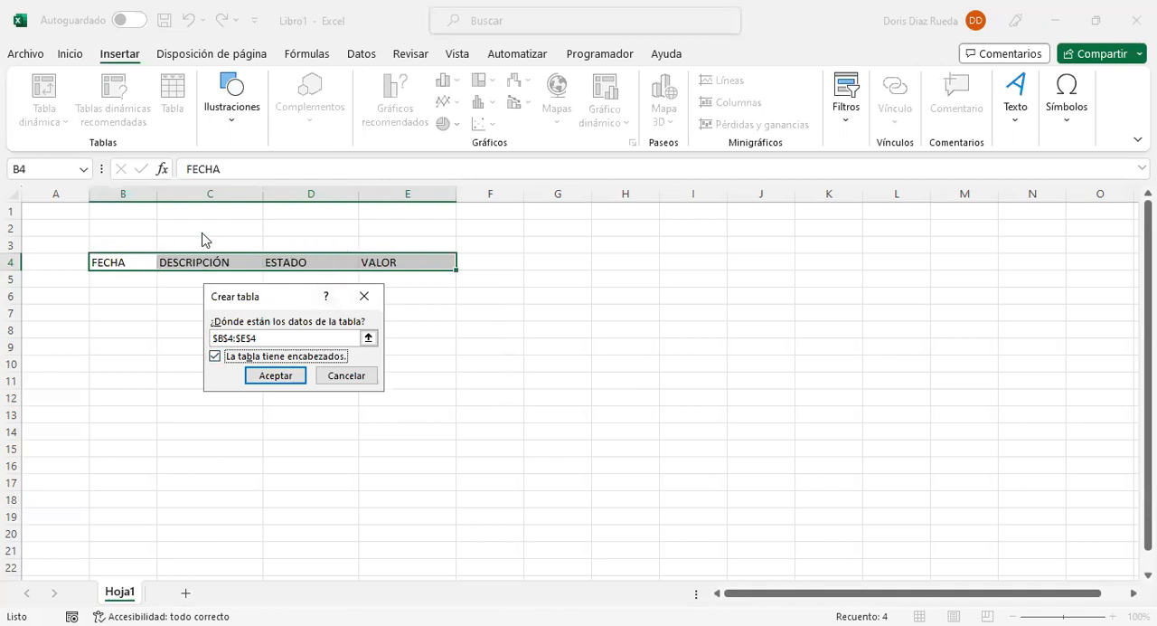
pyautogui.click(270, 374)
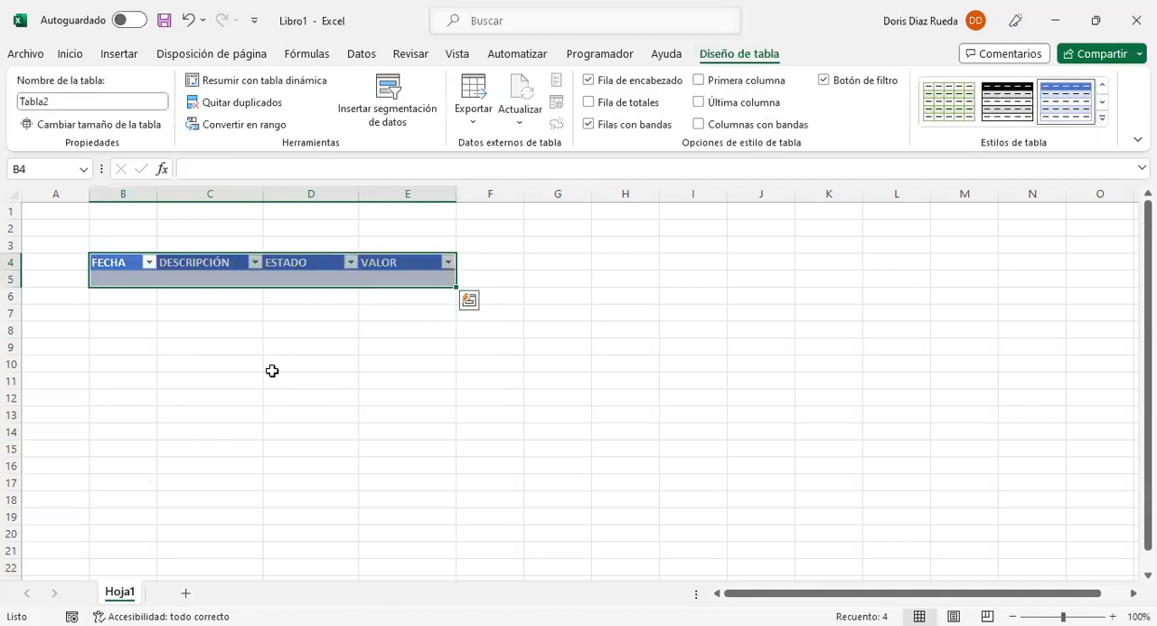
# Step: Apply the light grey table style with gridlines from the Claro group to the table
pyautogui.click(364, 278)
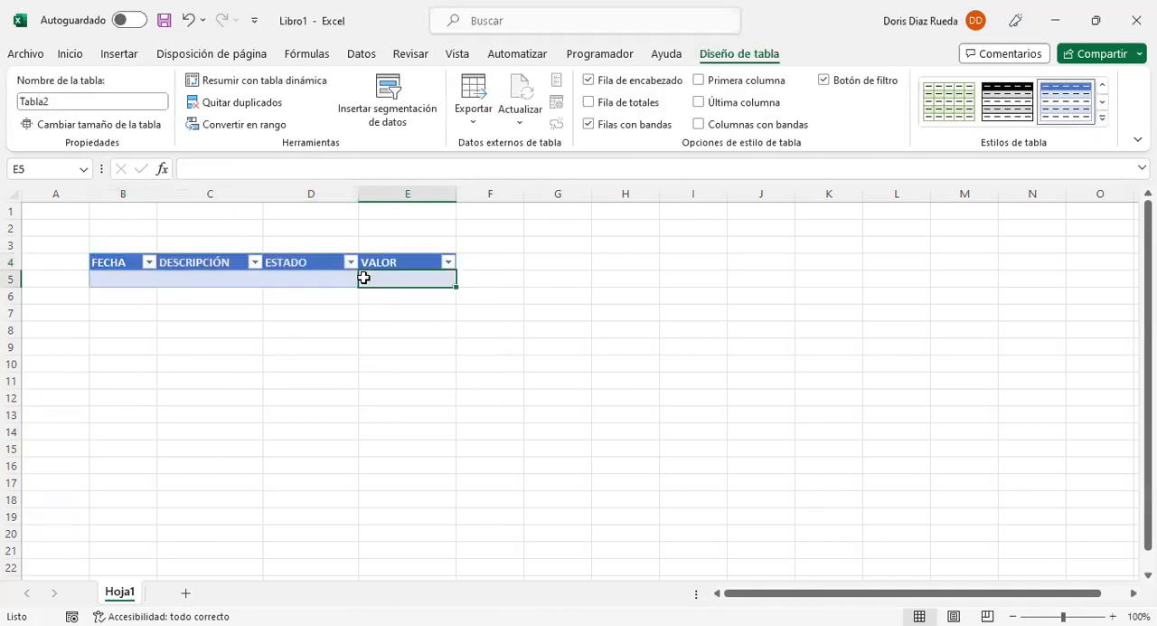
pyautogui.click(326, 271)
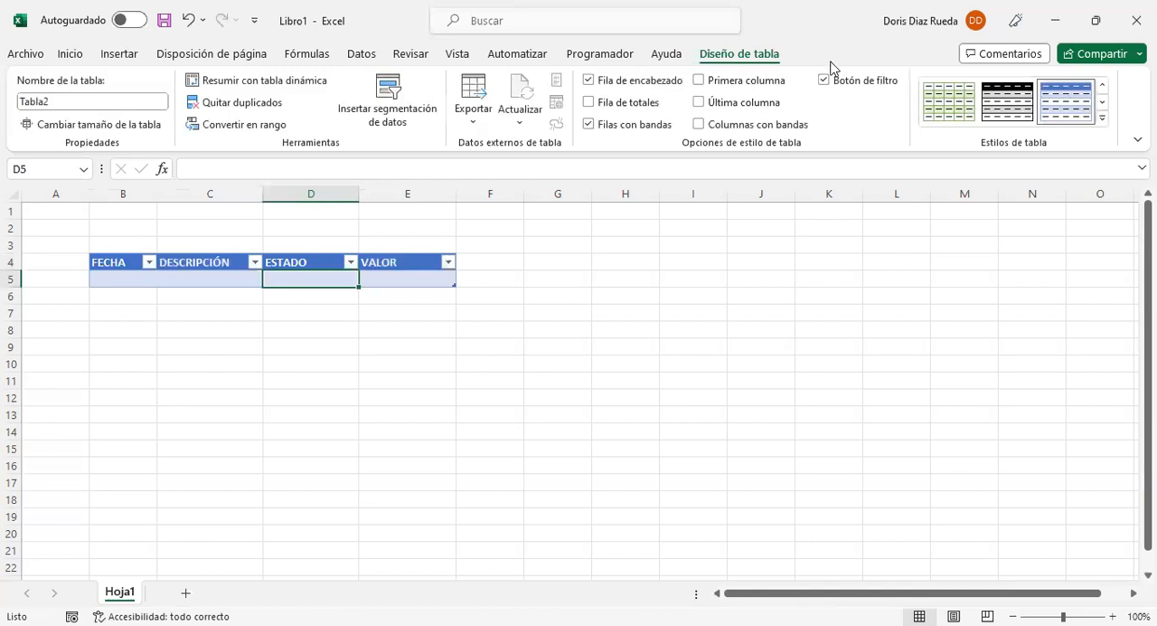
pyautogui.click(1103, 121)
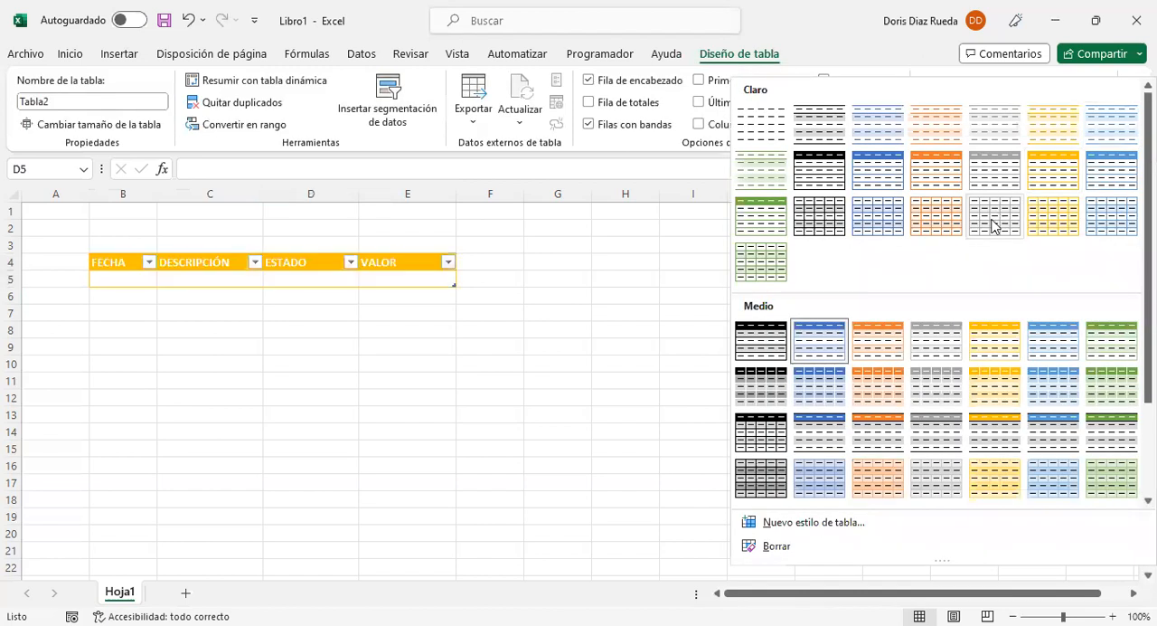
pyautogui.click(992, 218)
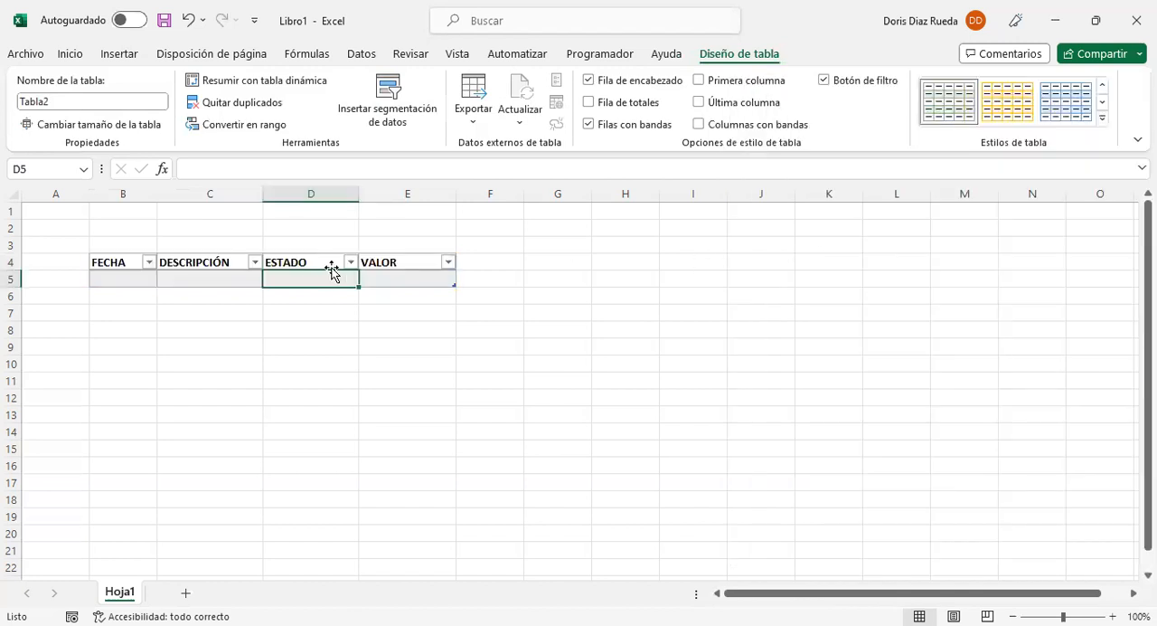
# Step: Widen columns B to E, making the DESCRIPCIÓN column the widest
pyautogui.moveTo(260, 196); pyautogui.dragTo(370, 210)
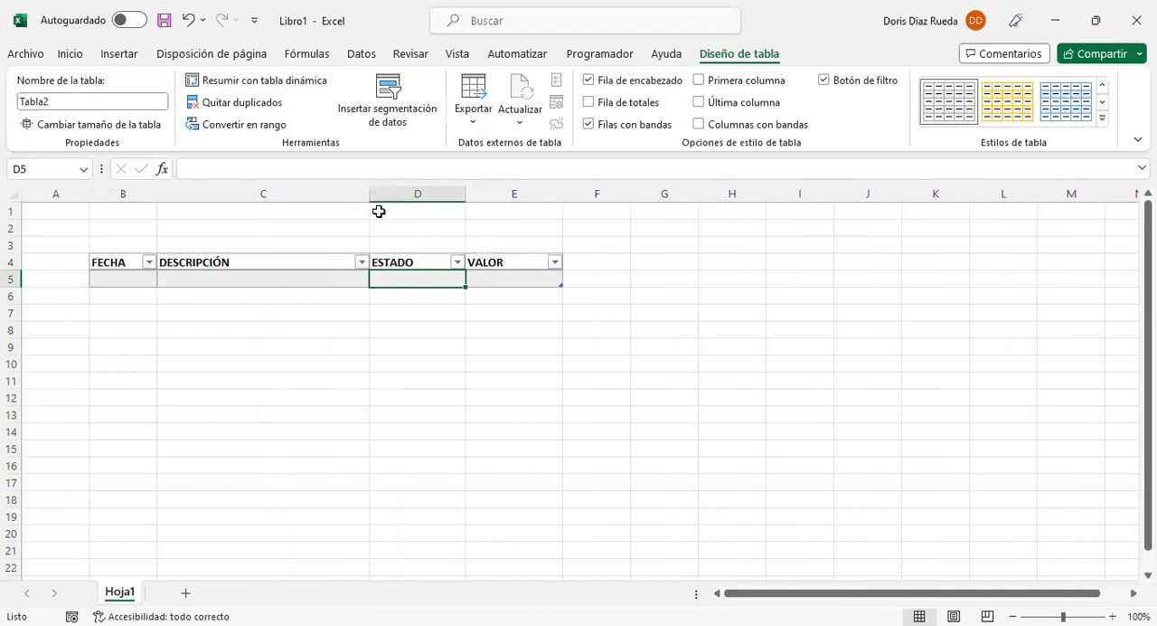
pyautogui.moveTo(465, 196); pyautogui.dragTo(497, 196)
pyautogui.moveTo(594, 193); pyautogui.dragTo(619, 193)
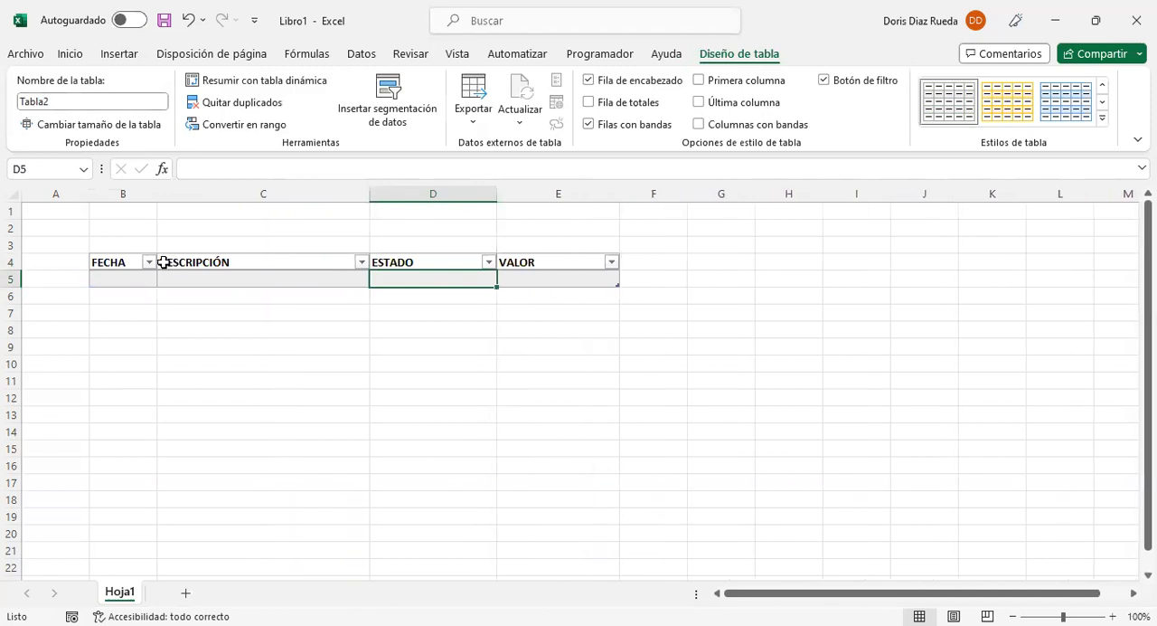
pyautogui.moveTo(158, 194); pyautogui.dragTo(189, 193)
# Step: Center the header texts in B4:E4 horizontally
pyautogui.moveTo(142, 262); pyautogui.dragTo(591, 261)
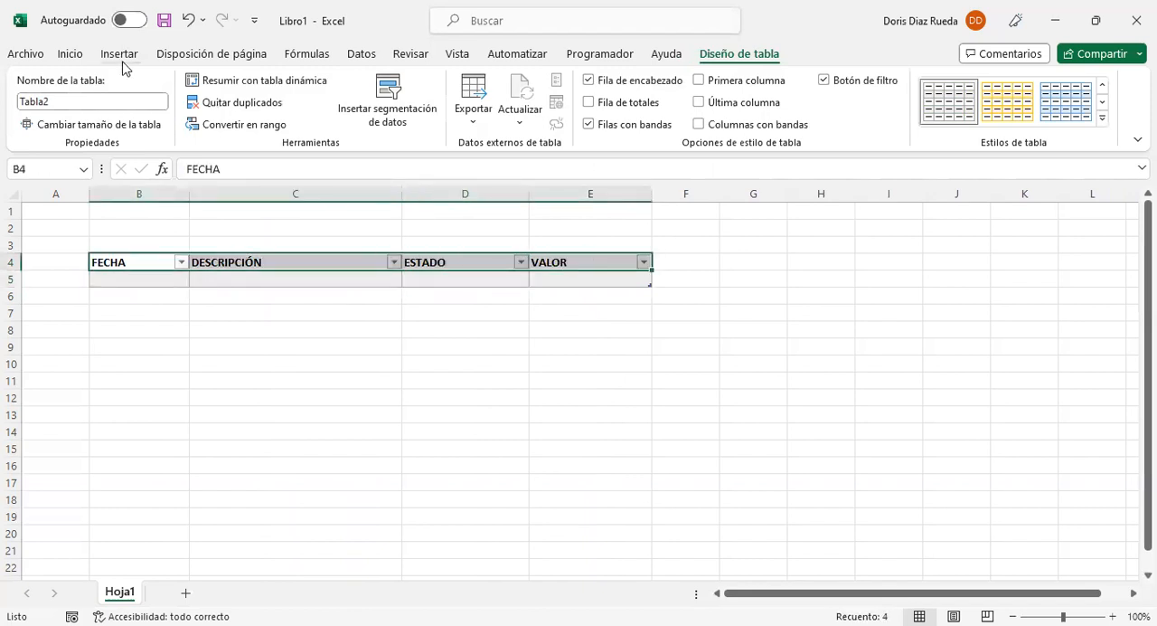
pyautogui.click(70, 55)
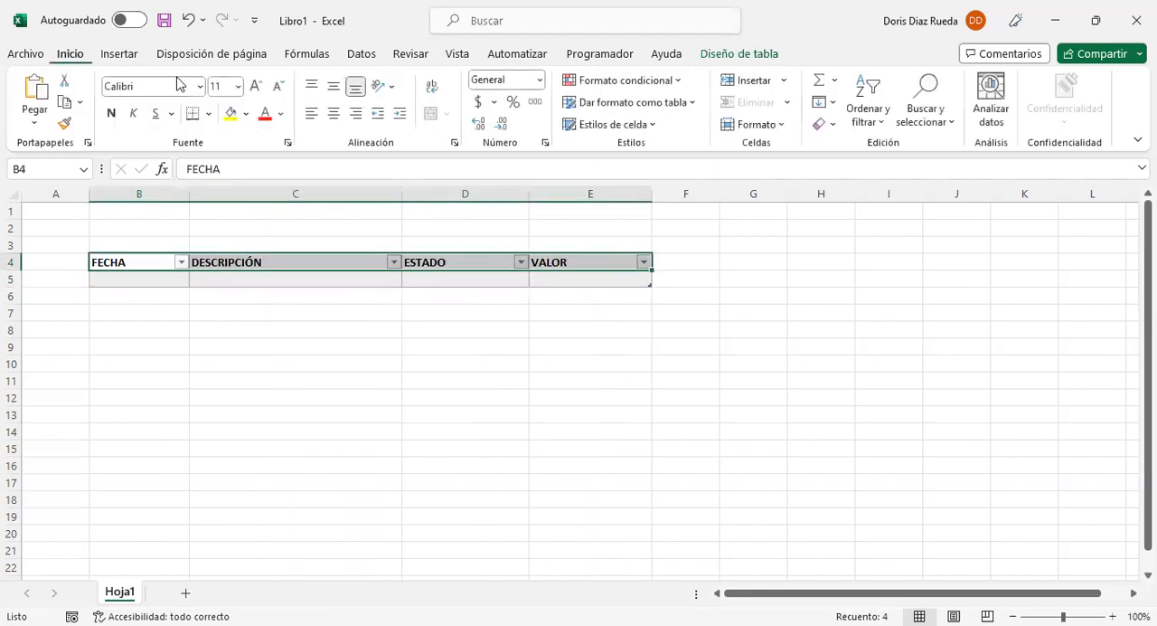
pyautogui.click(334, 113)
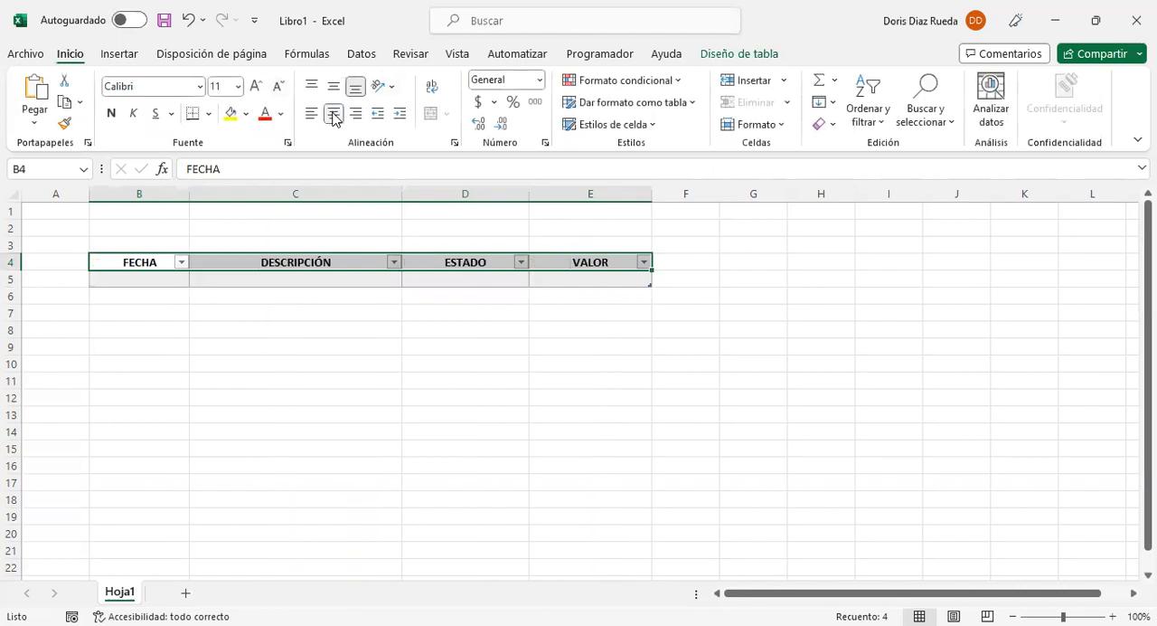
pyautogui.click(336, 233)
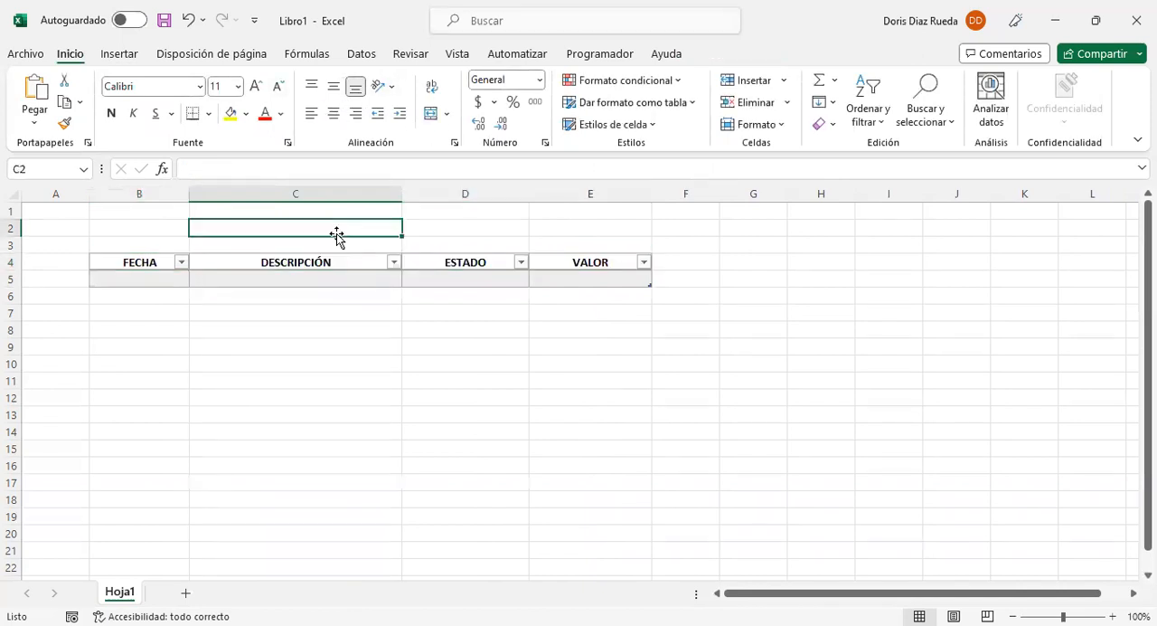
# Step: Format the data cells of the FECHA column as Fecha corta
pyautogui.click(140, 253)
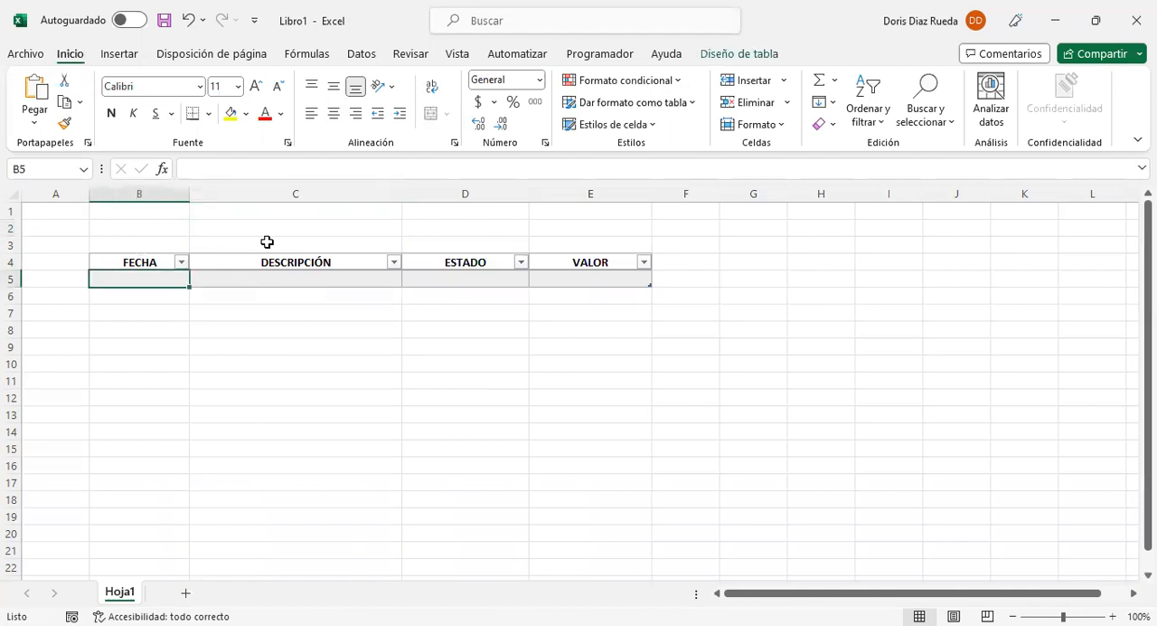
pyautogui.click(540, 81)
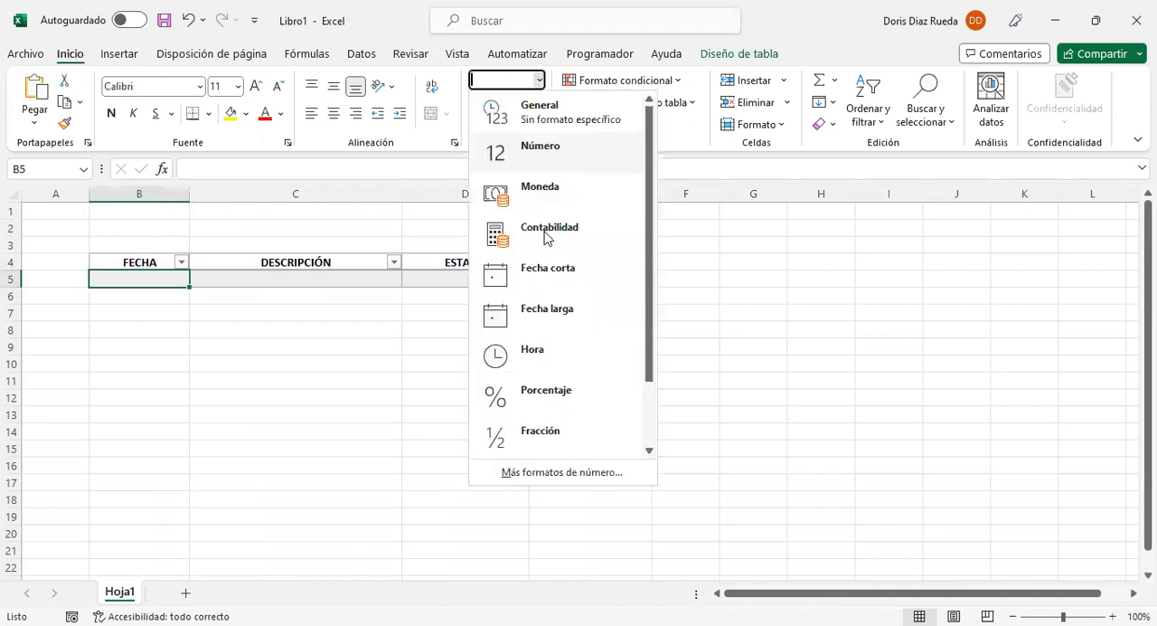
pyautogui.click(543, 269)
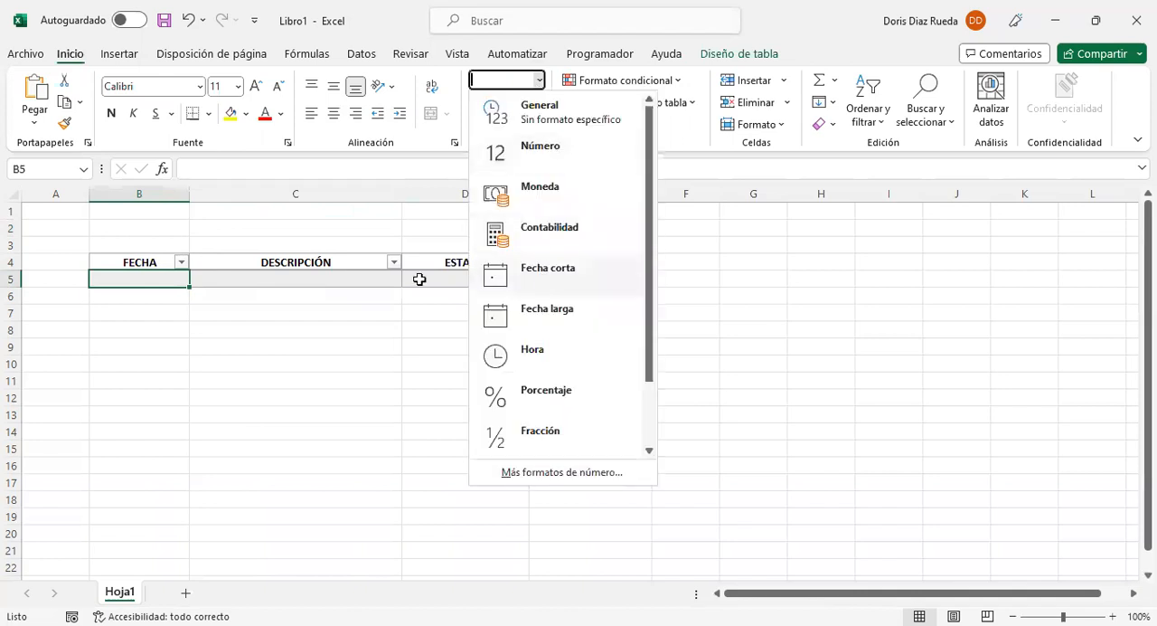
# Step: Apply the accounting number format to the VALOR column's data cells and reduce their decimal places
pyautogui.click(372, 277)
pyautogui.click(484, 276)
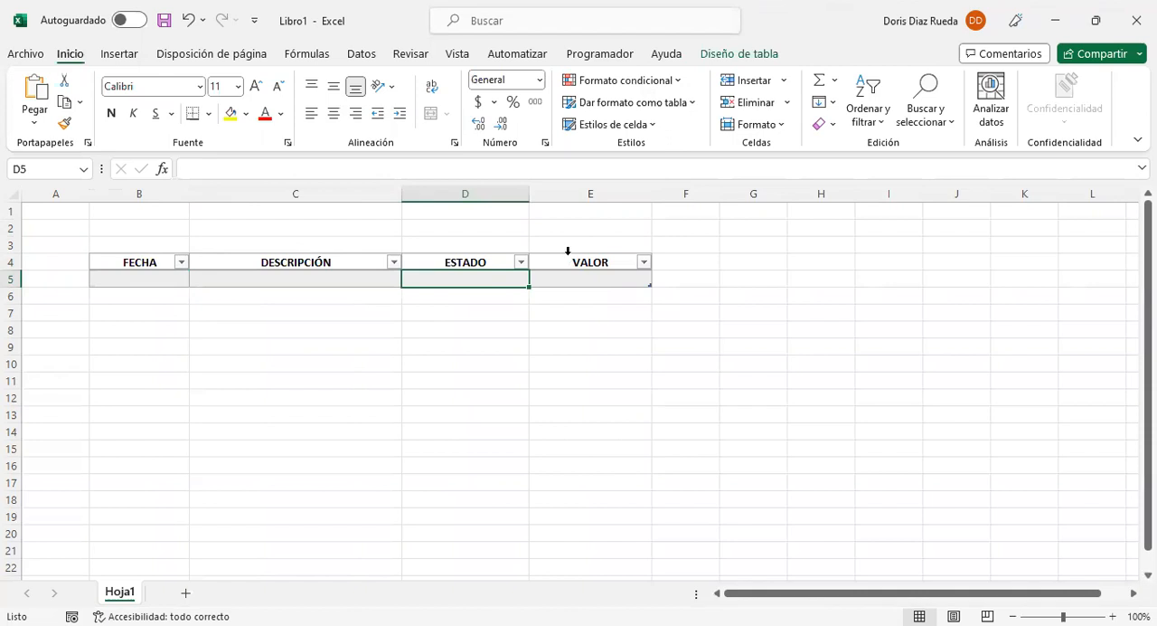
pyautogui.click(566, 251)
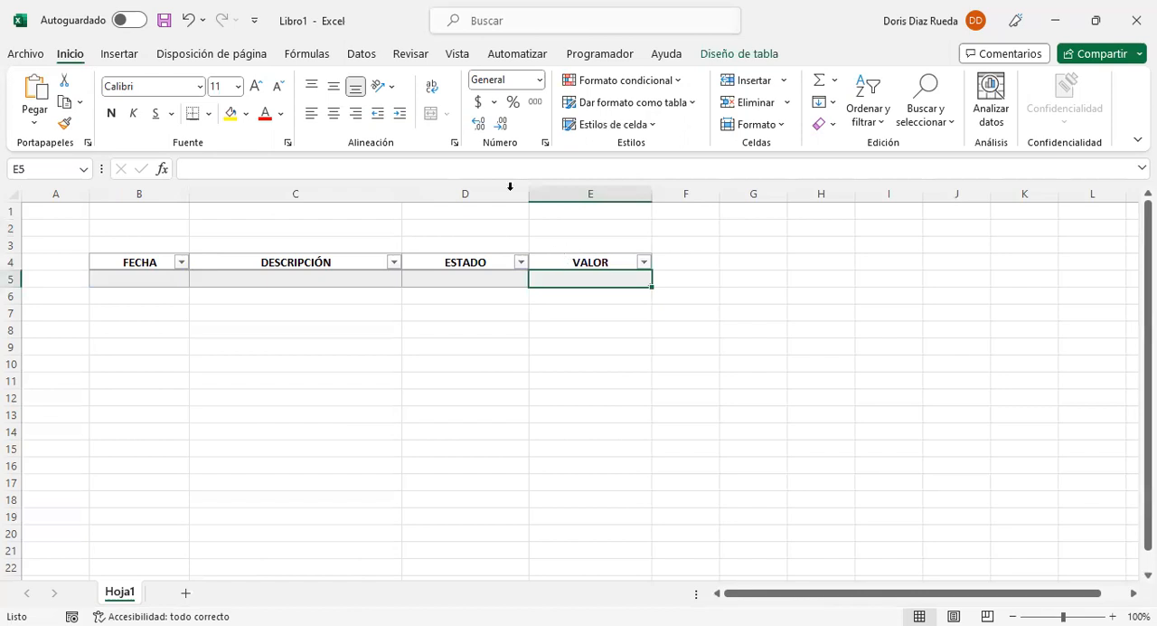
pyautogui.click(477, 104)
pyautogui.click(504, 126)
pyautogui.click(544, 315)
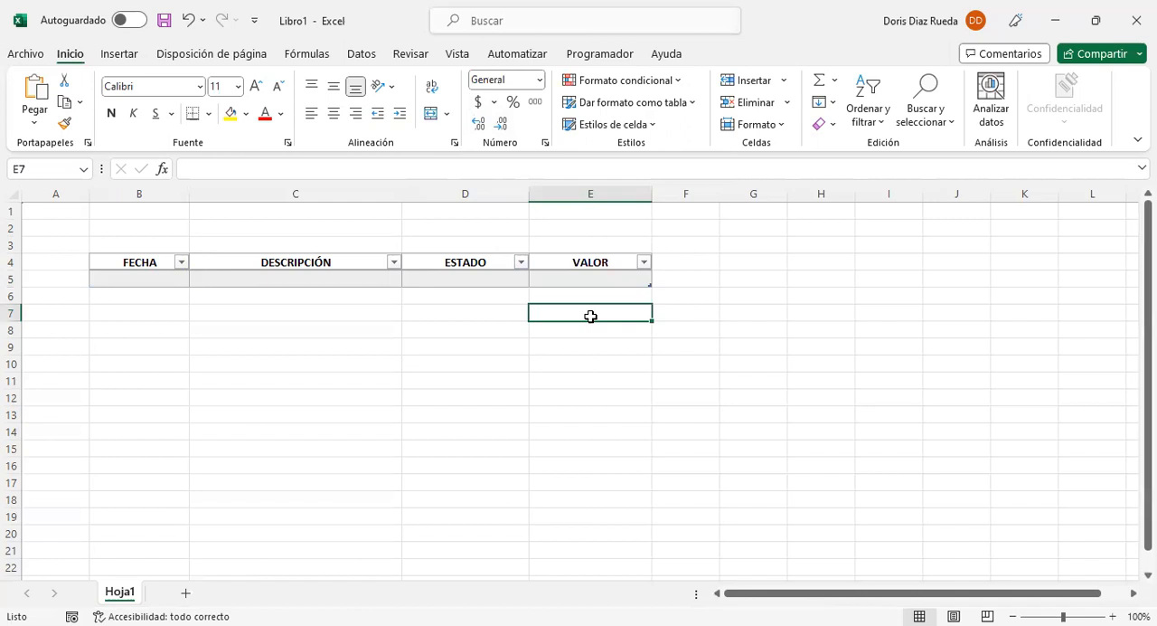
# Step: Enter the label INGRESOS in cell C1 above the table
pyautogui.click(251, 208)
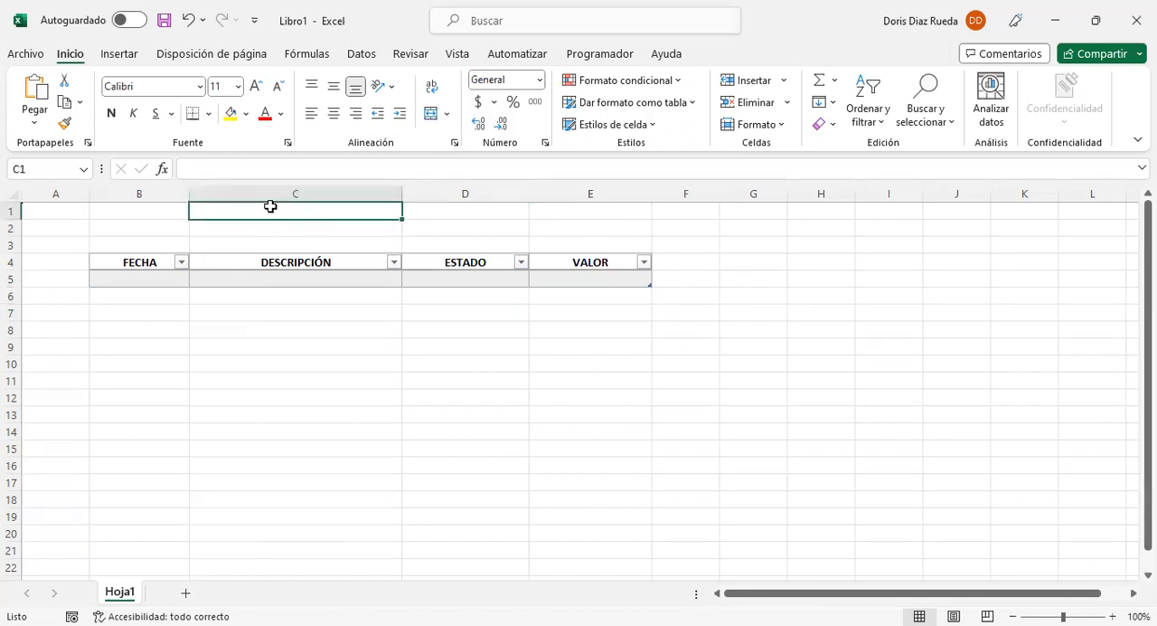
pyautogui.click(289, 230)
pyautogui.click(292, 241)
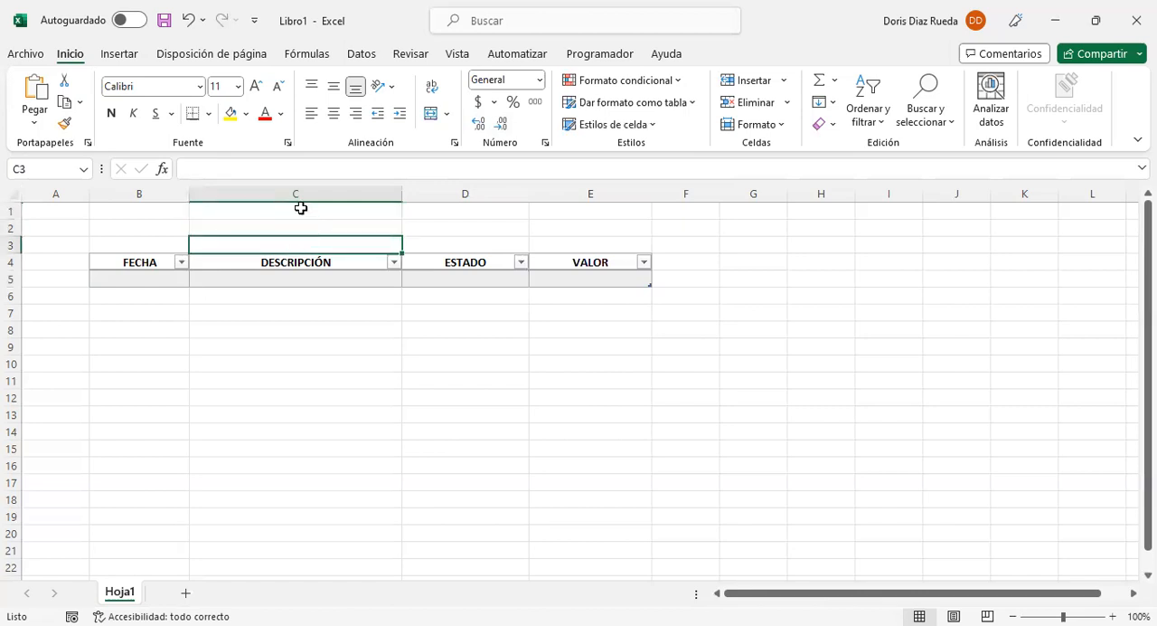
pyautogui.click(301, 209)
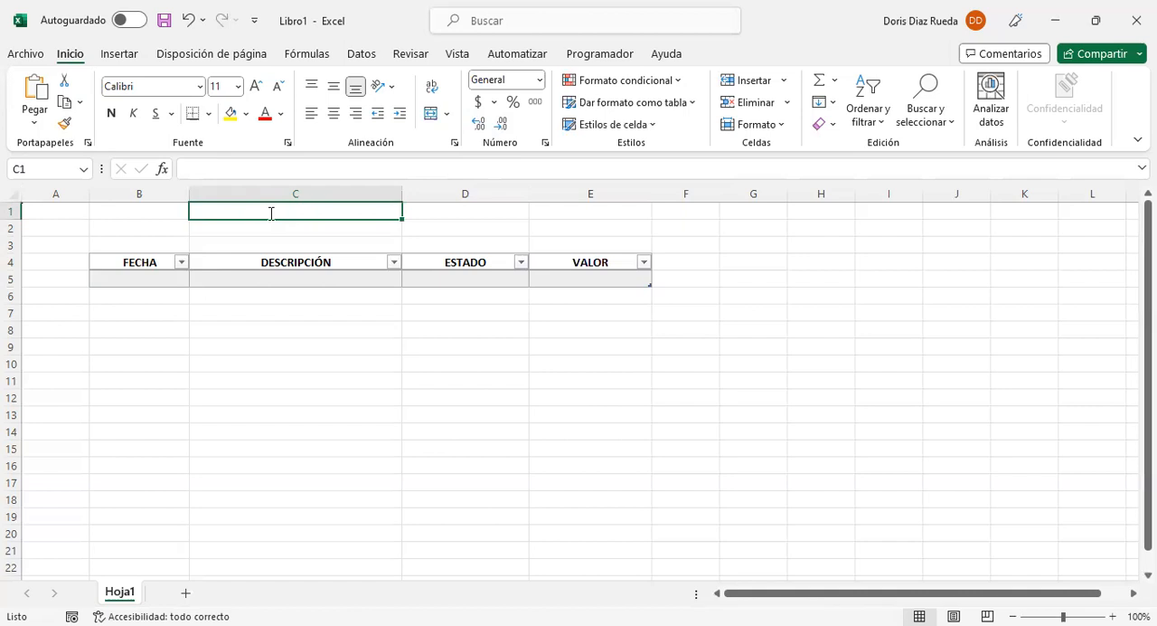
pyautogui.write('INGRESOS')
pyautogui.press('Return')
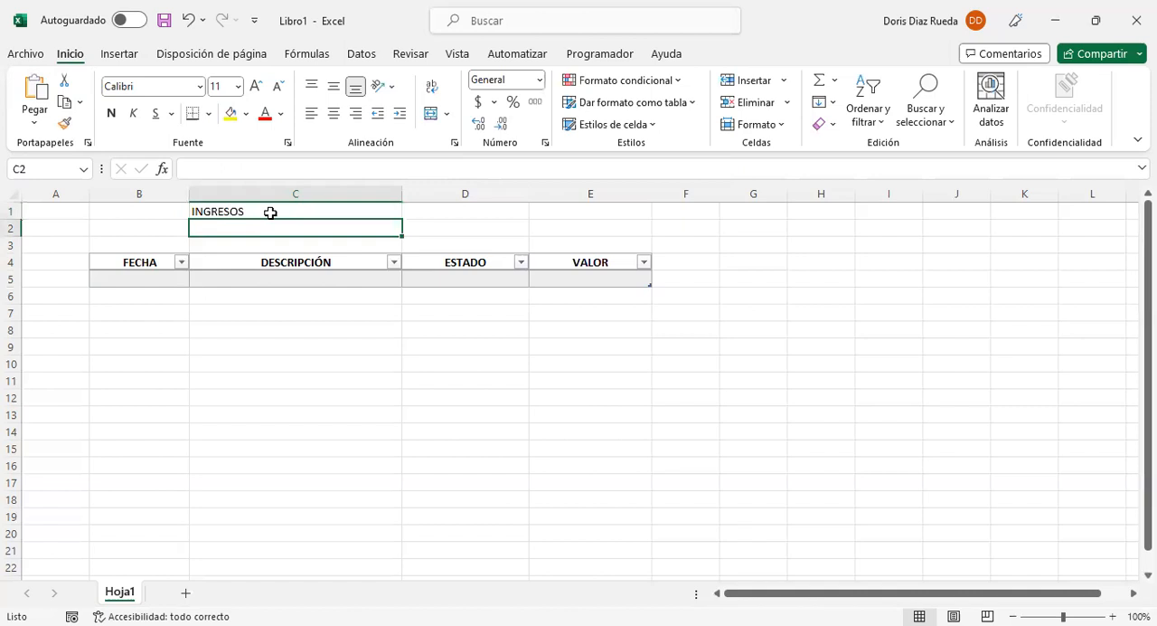
# Step: Enter the label SALIDAS in cell C2, and select cell C3 beneath it
pyautogui.write('E')
pyautogui.press('BackSpace')
pyautogui.write('SA')
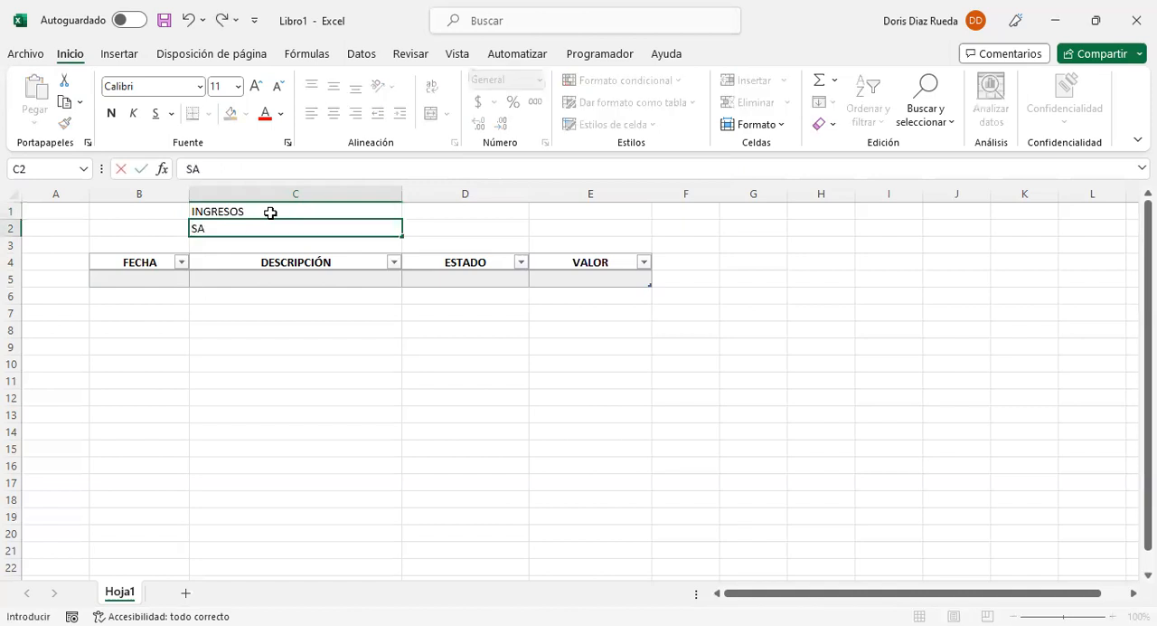
pyautogui.write('LIDAS')
pyautogui.click(271, 212)
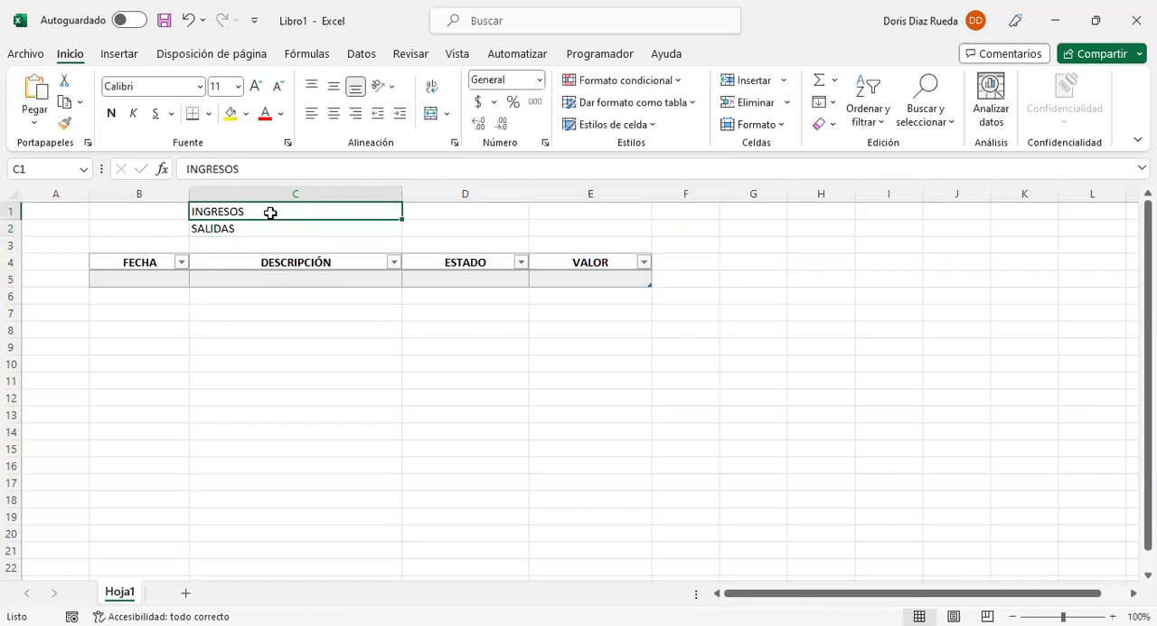
pyautogui.click(234, 240)
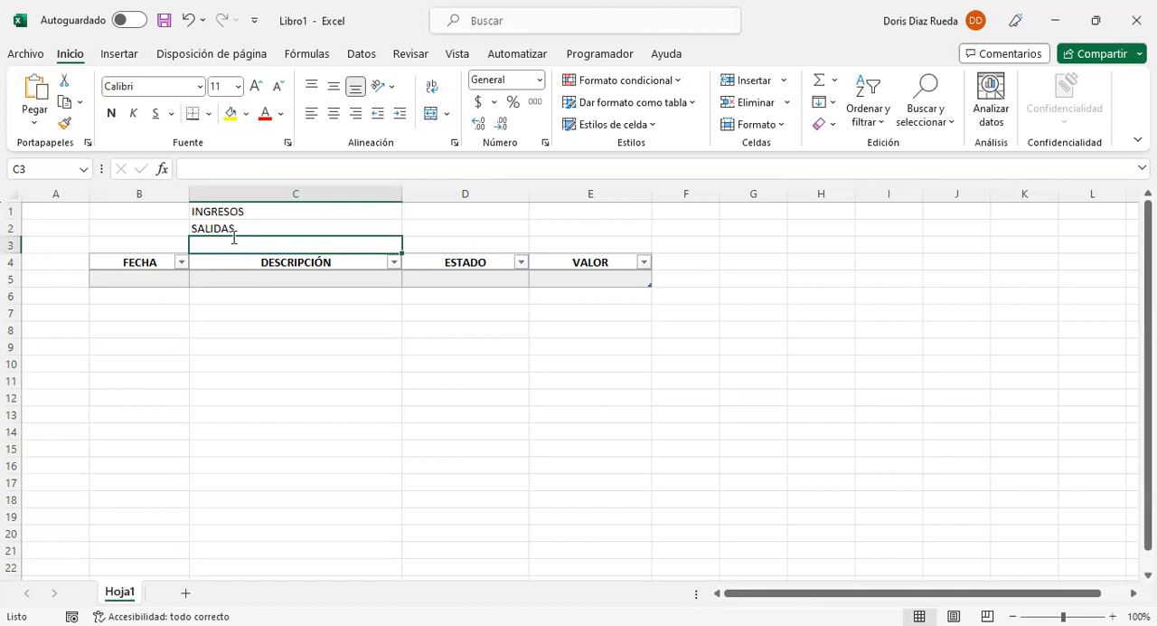
# Step: Enter the label SALDO in cell C3 and apply all borders to the summary range C1:D3
pyautogui.write('SALDO')
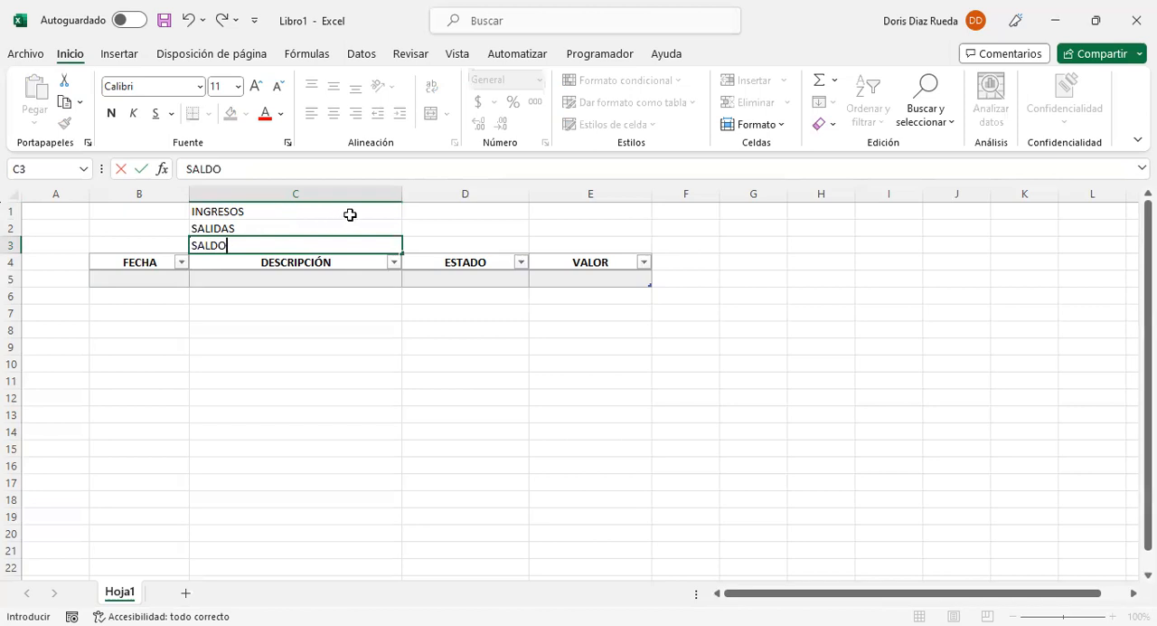
pyautogui.moveTo(364, 214); pyautogui.dragTo(474, 228)
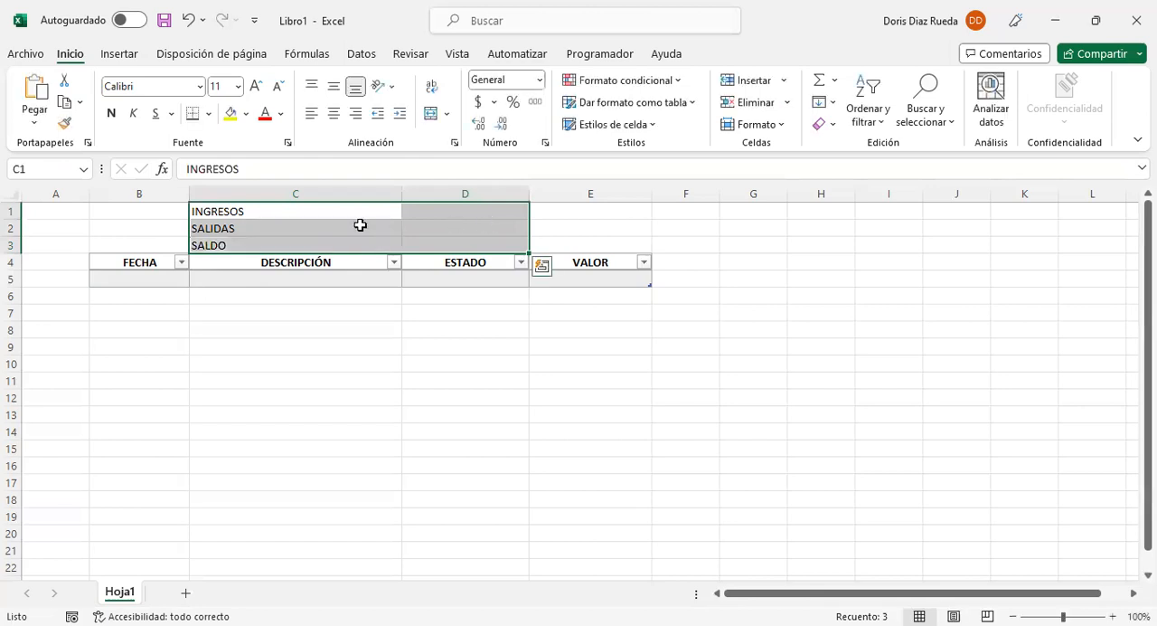
pyautogui.click(209, 115)
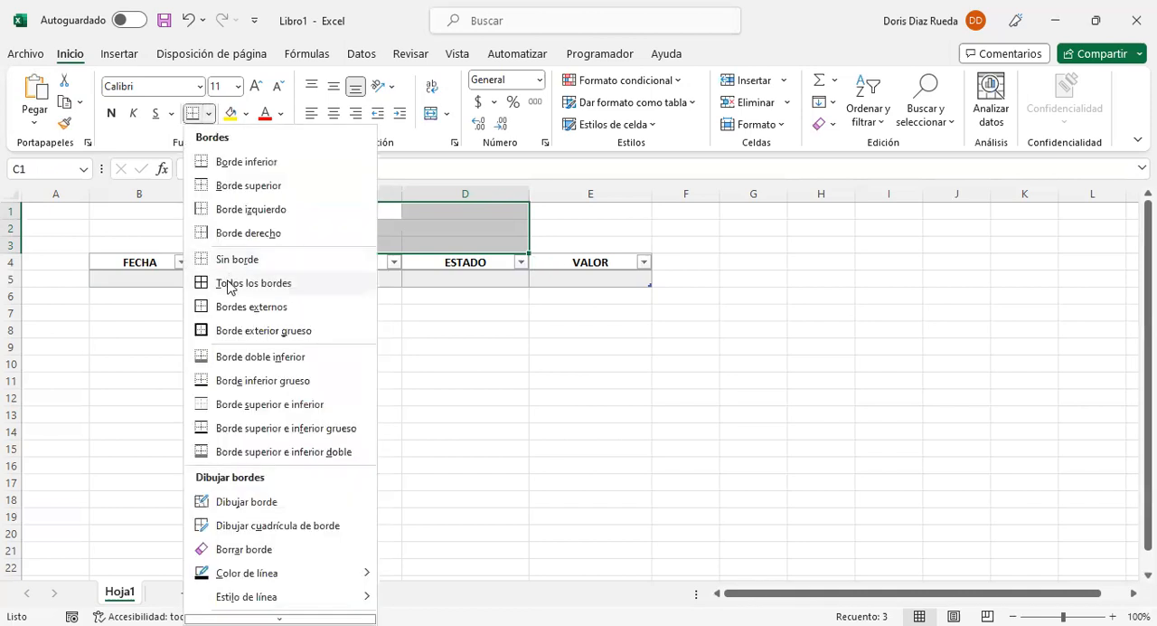
pyautogui.click(228, 287)
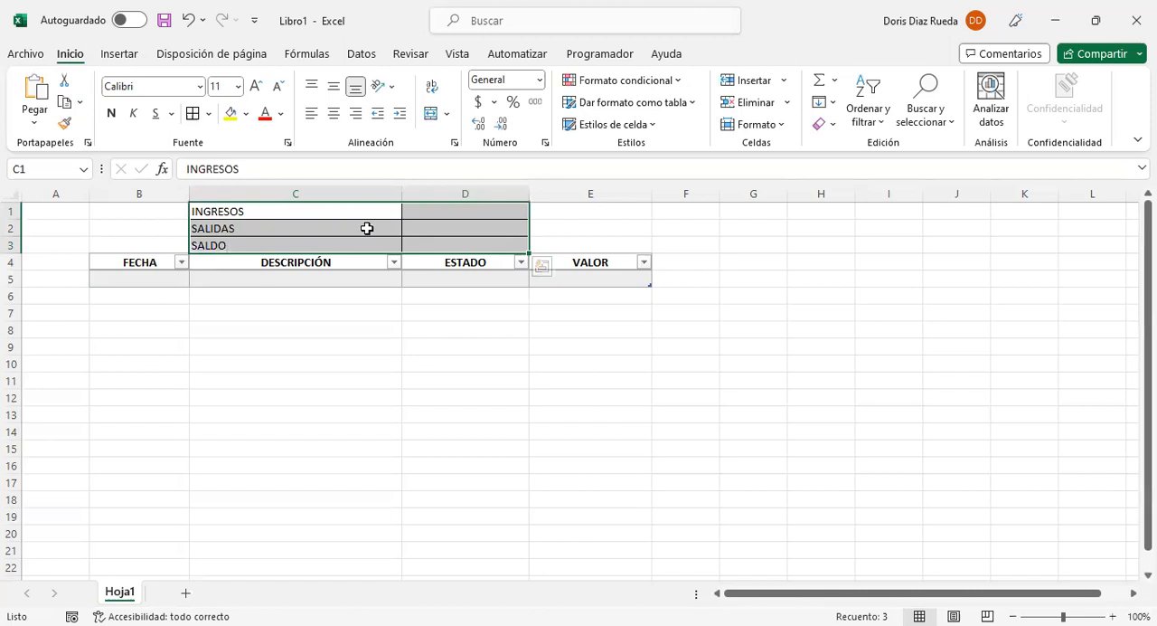
# Step: Right-align the three summary labels in C1:C3
pyautogui.moveTo(367, 218); pyautogui.dragTo(367, 249)
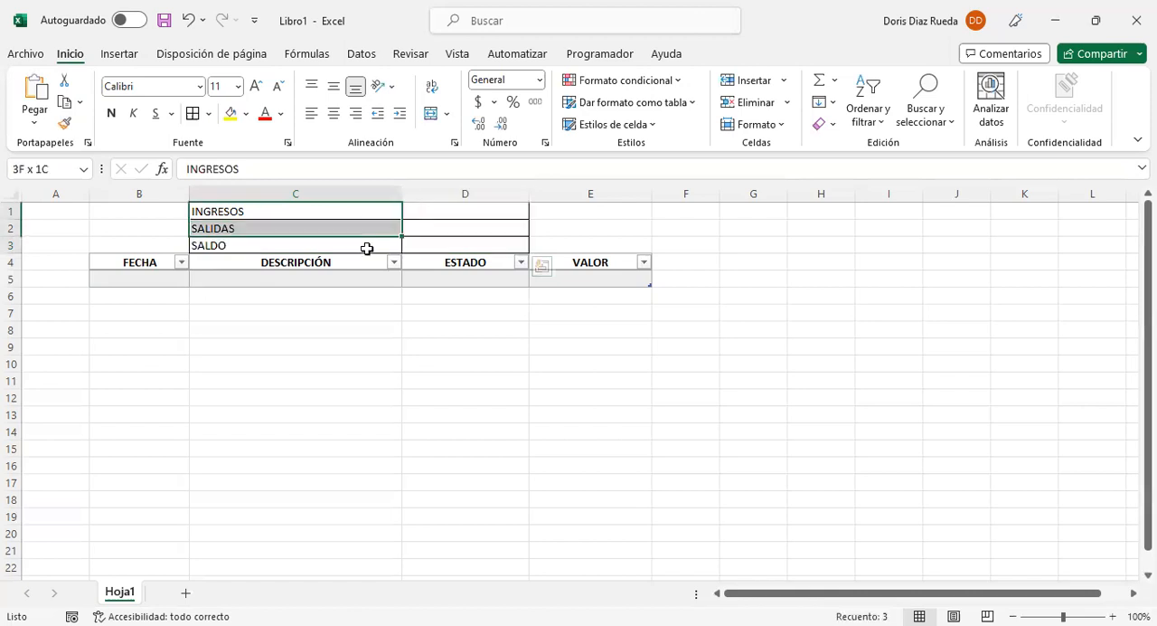
pyautogui.click(333, 114)
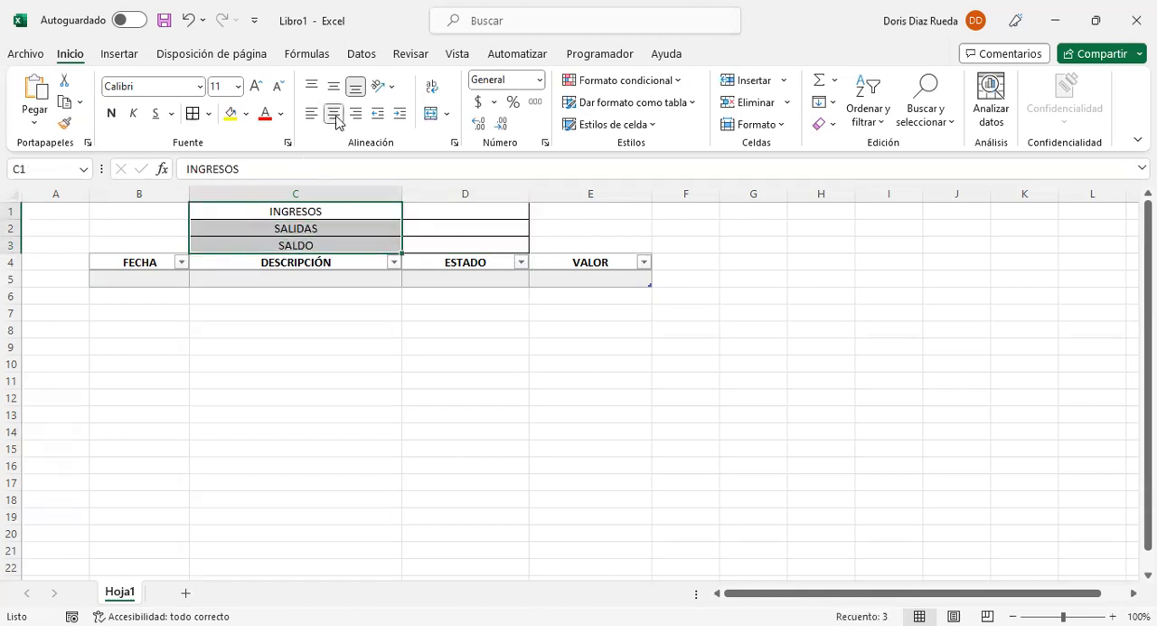
pyautogui.click(355, 114)
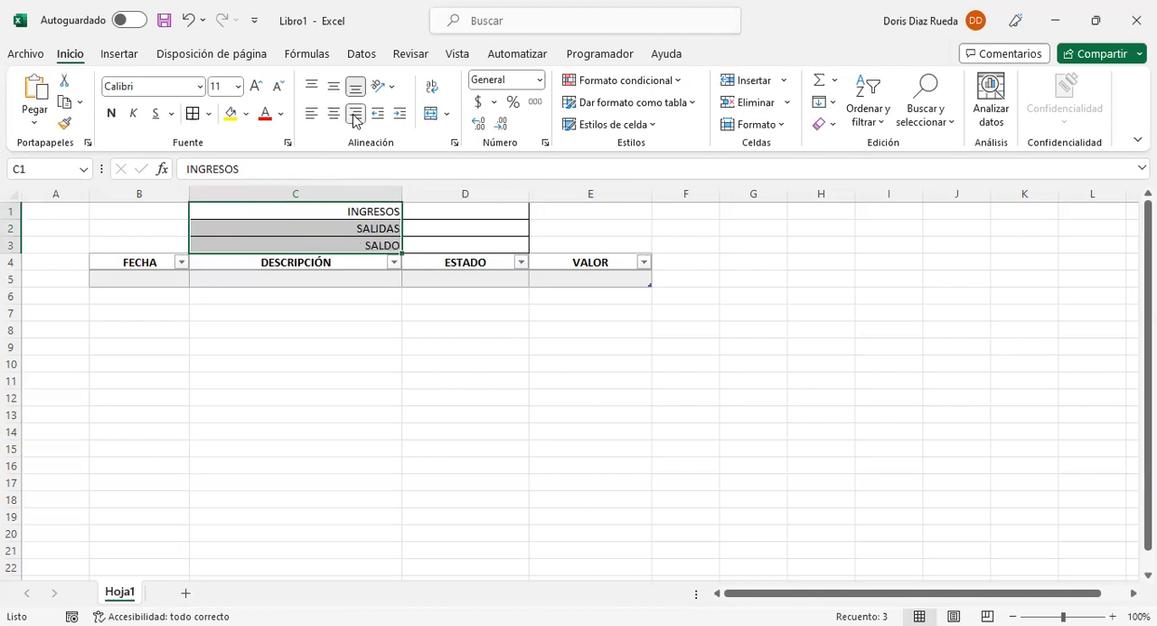
pyautogui.moveTo(439, 210); pyautogui.dragTo(446, 242)
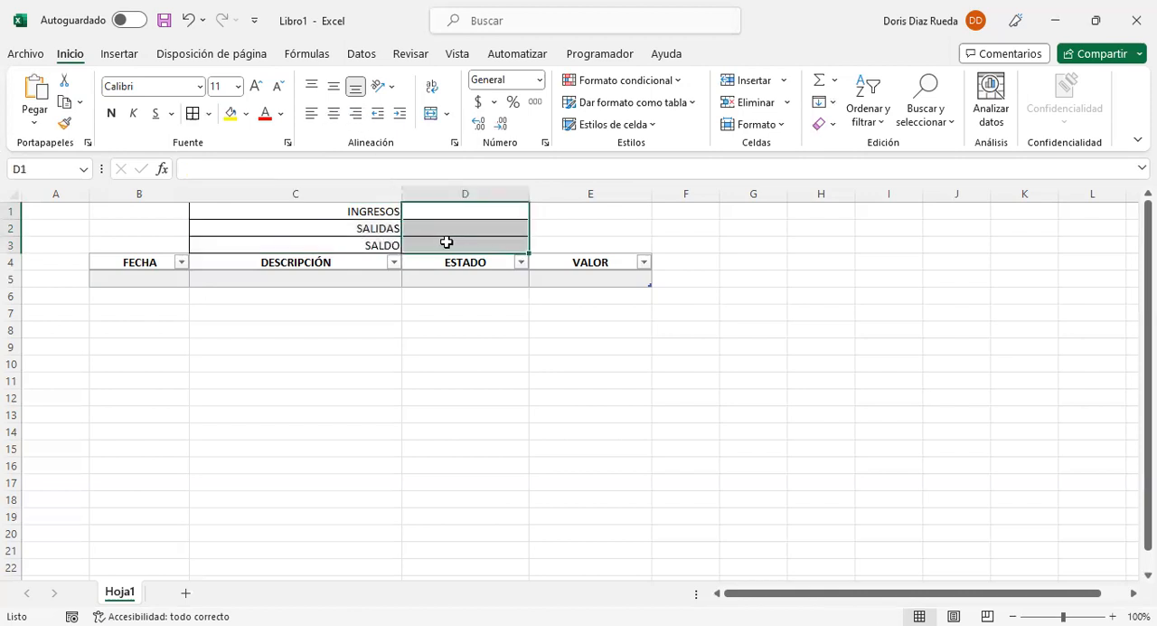
pyautogui.click(505, 214)
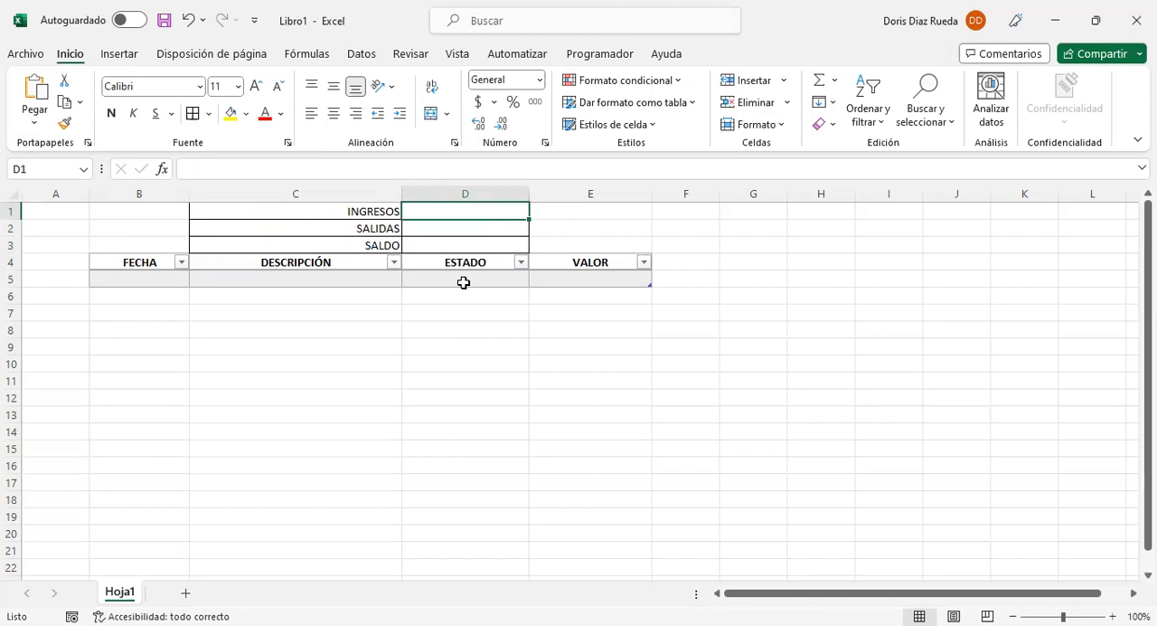
pyautogui.click(457, 223)
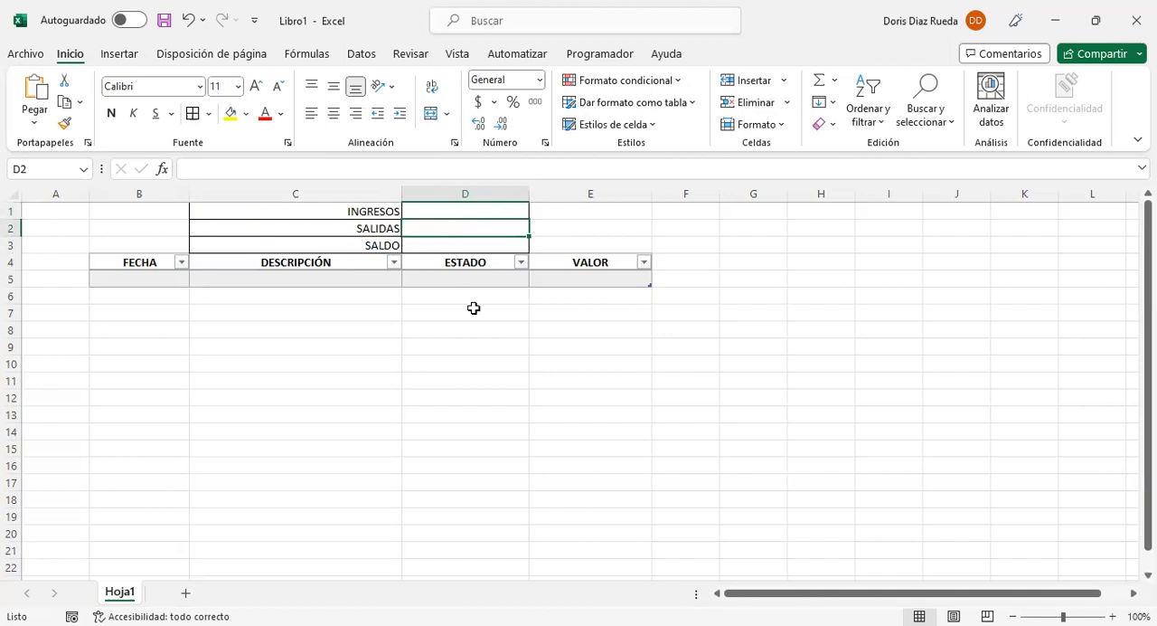
pyautogui.click(455, 248)
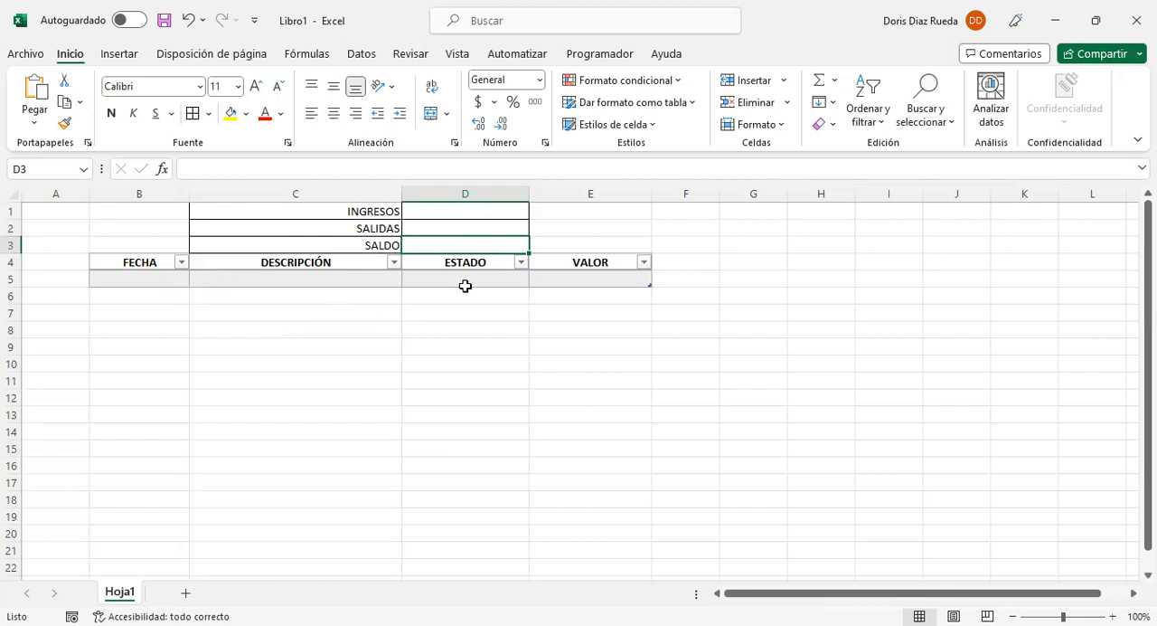
# Step: Fill the table's first row with the date 01/08/2023 and the description venta
pyautogui.click(168, 281)
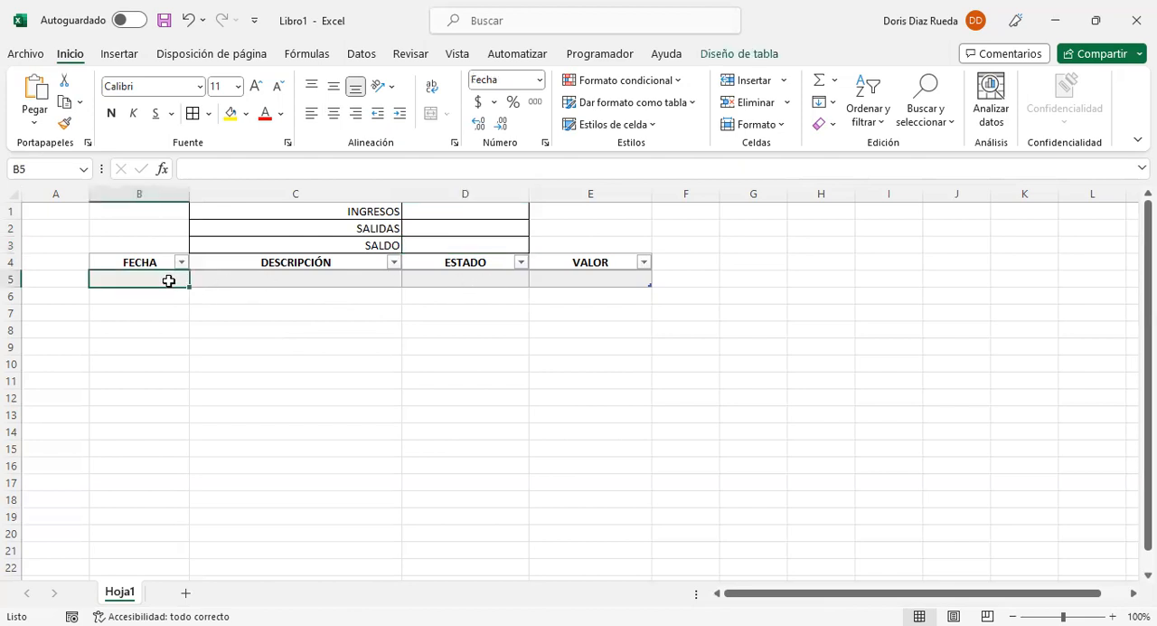
pyautogui.write('01')
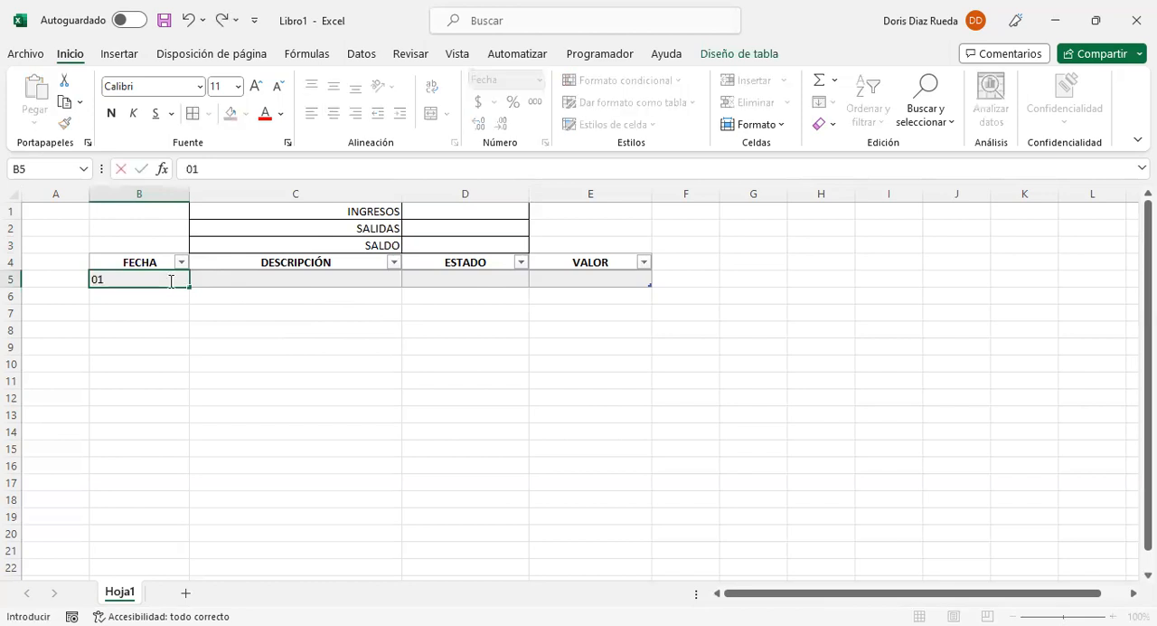
pyautogui.write('/08/2023')
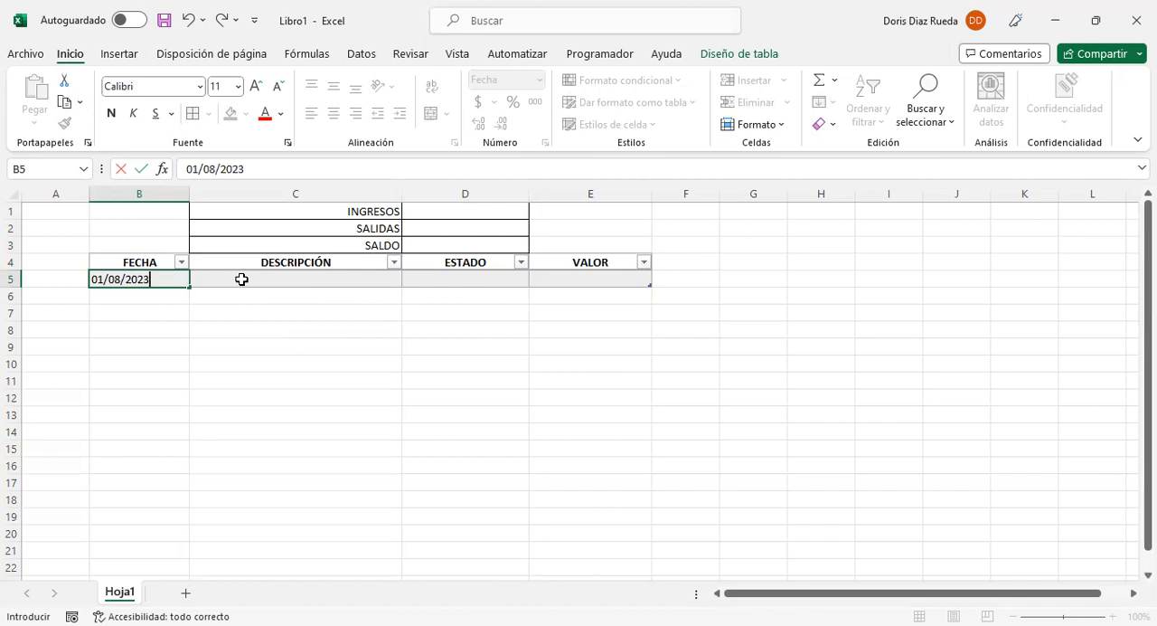
pyautogui.click(242, 279)
pyautogui.write('venta')
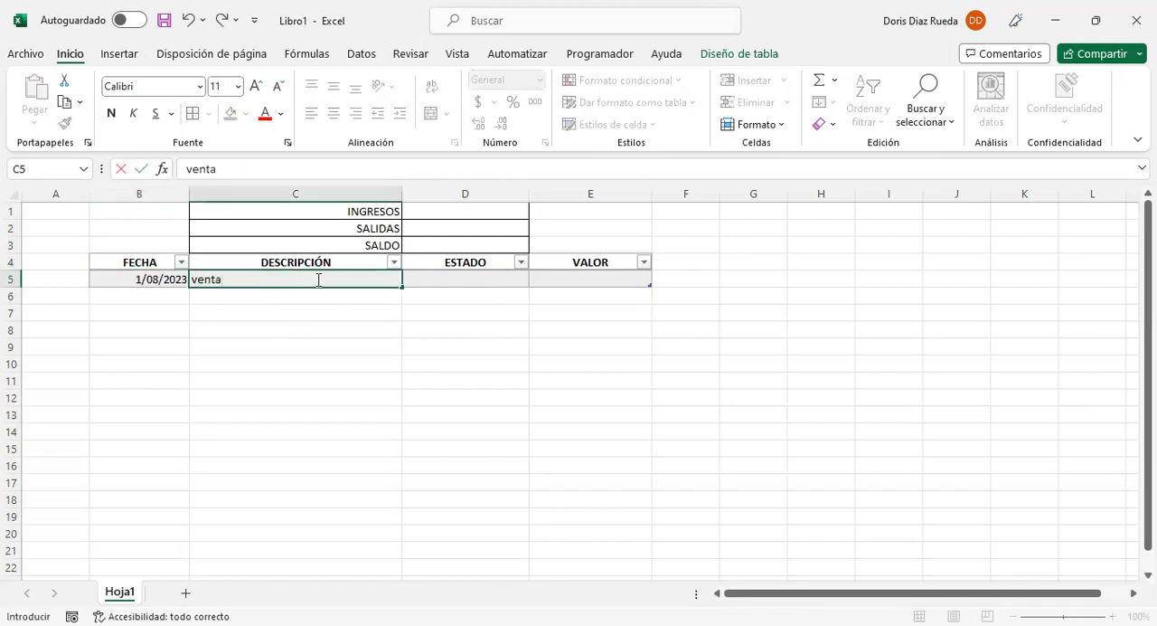
pyautogui.click(442, 279)
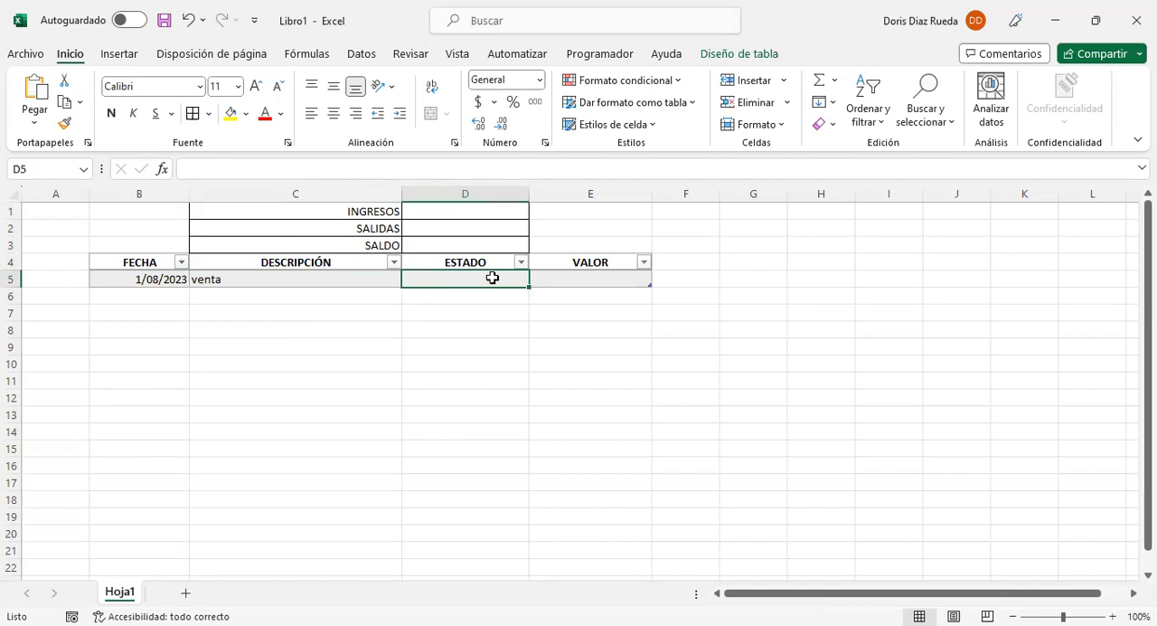
# Step: Start a data validation rule for the ESTADO cell D5 that allows values from a Lista
pyautogui.click(482, 311)
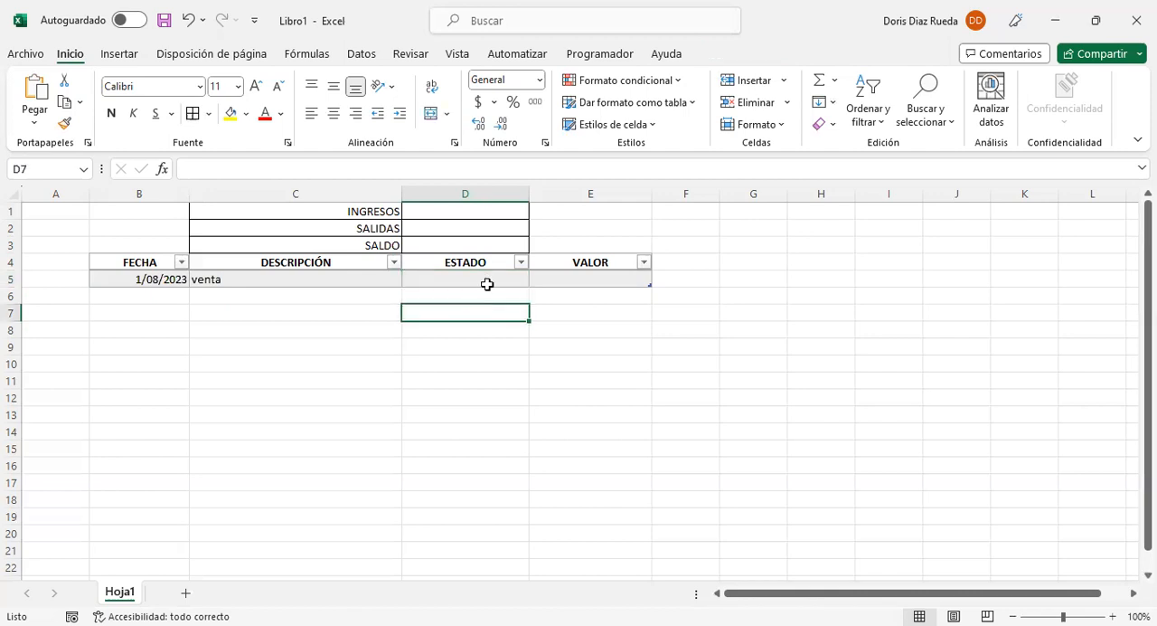
pyautogui.click(485, 280)
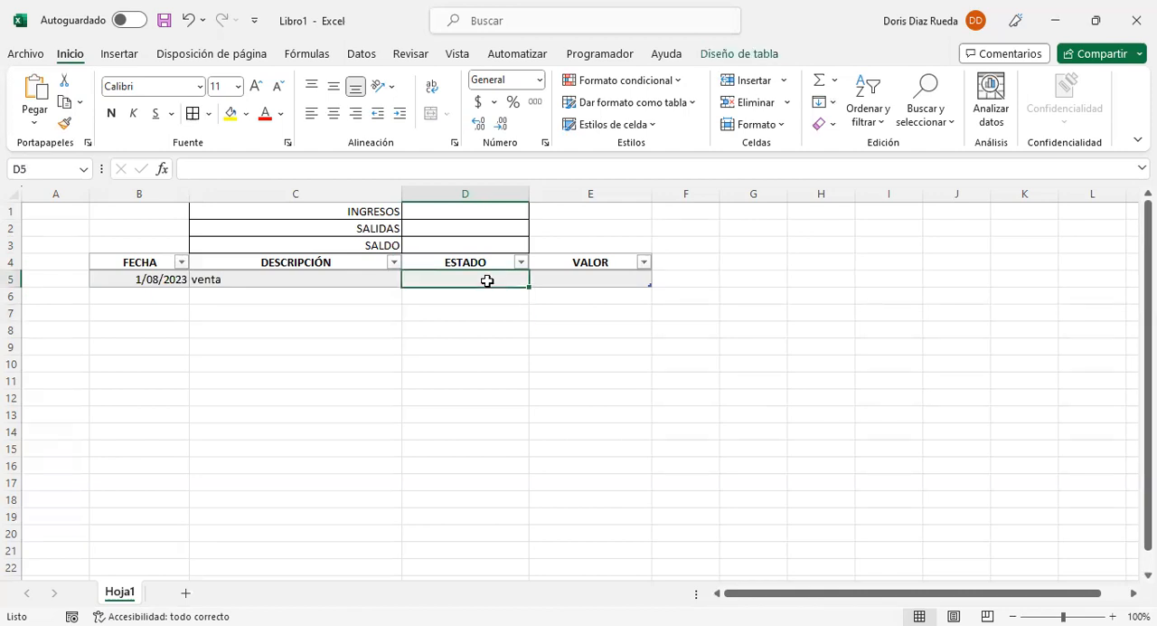
pyautogui.click(360, 56)
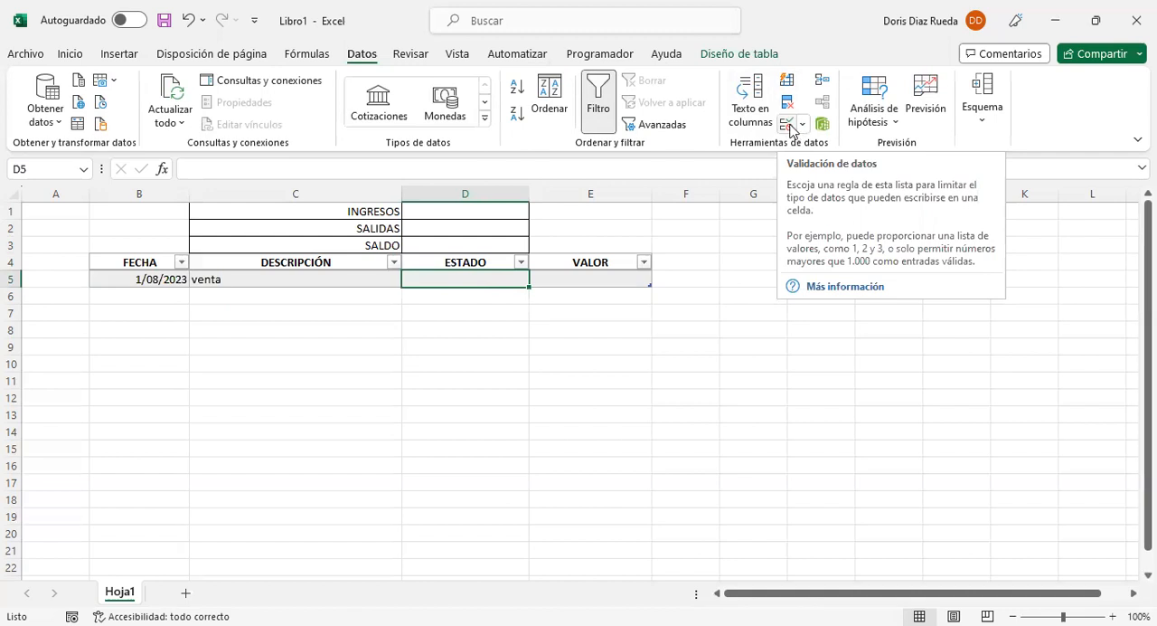
pyautogui.click(789, 125)
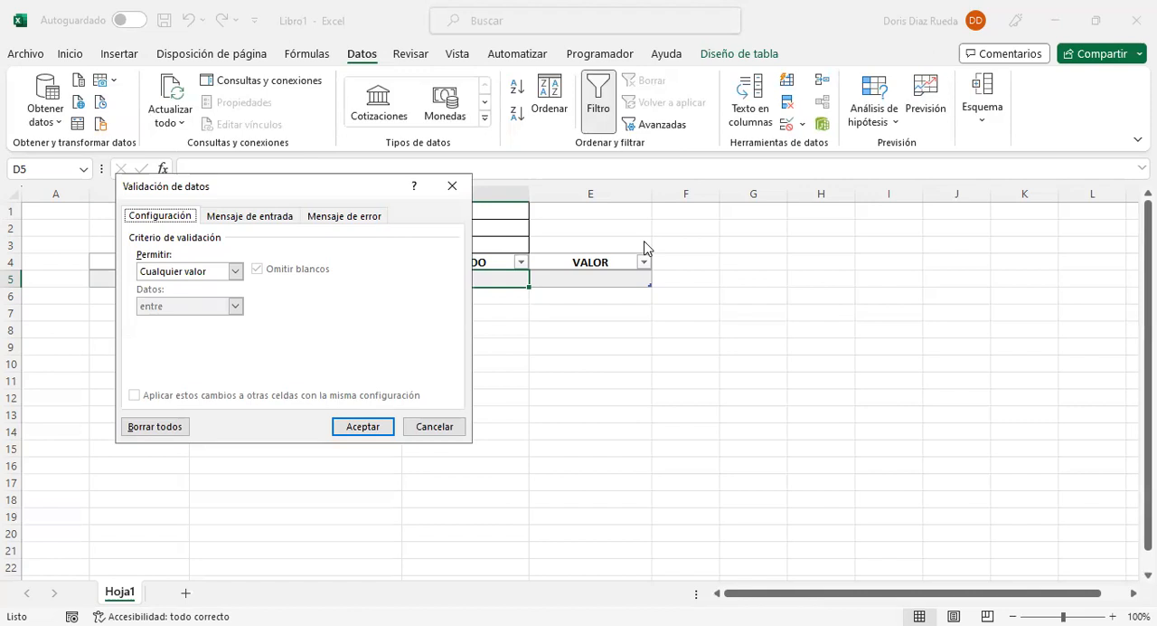
pyautogui.moveTo(271, 186); pyautogui.dragTo(861, 228)
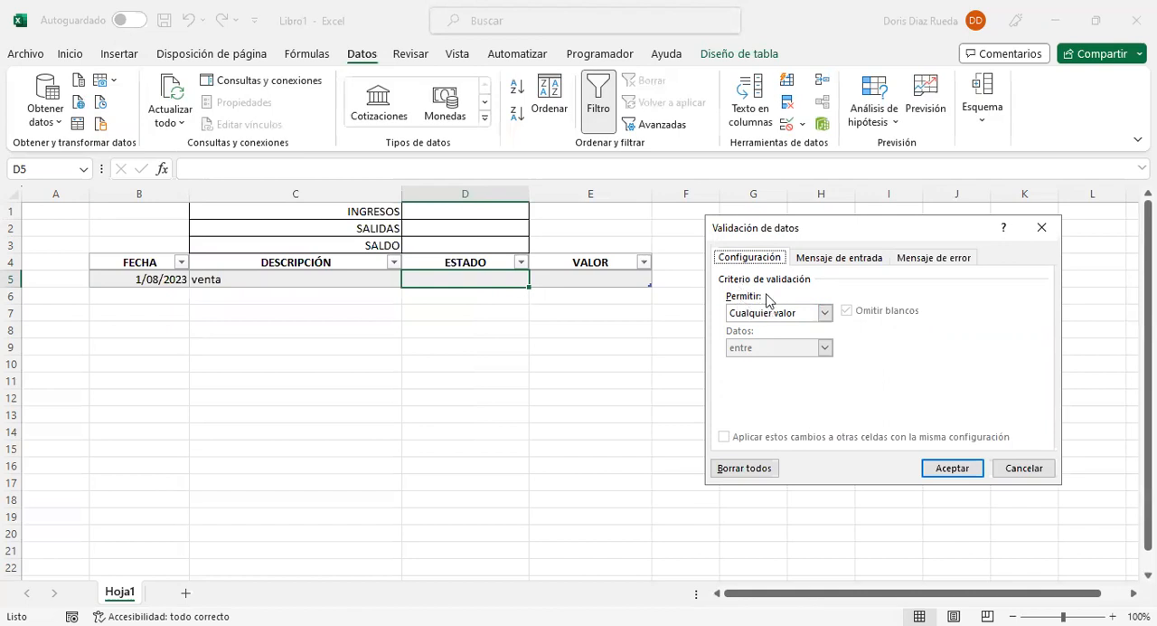
pyautogui.click(826, 313)
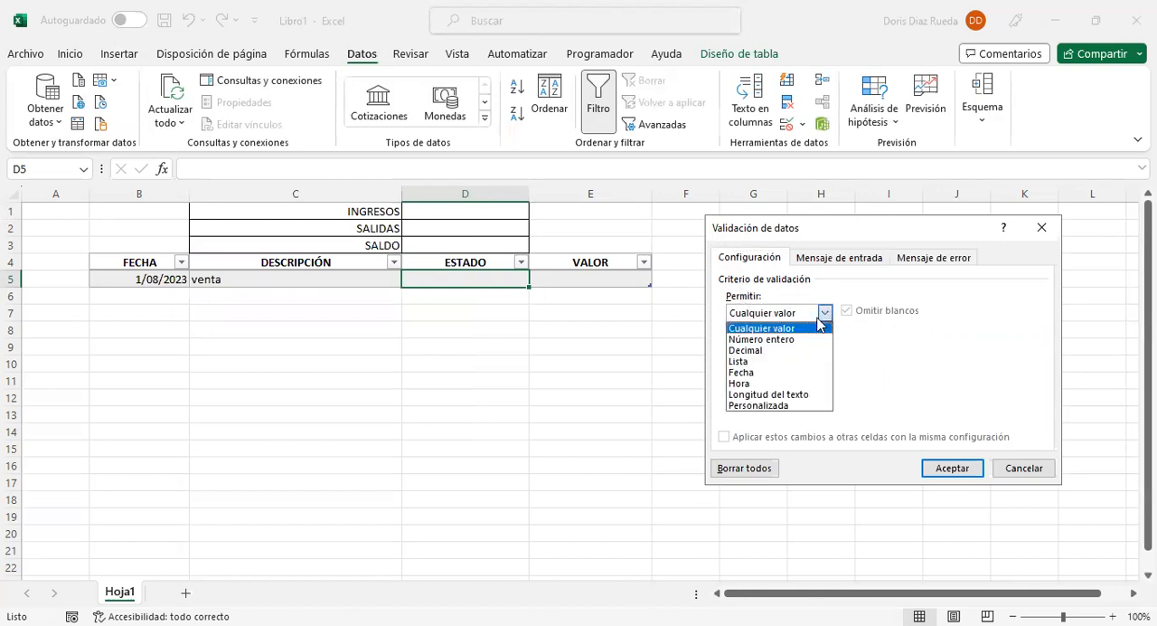
pyautogui.click(768, 369)
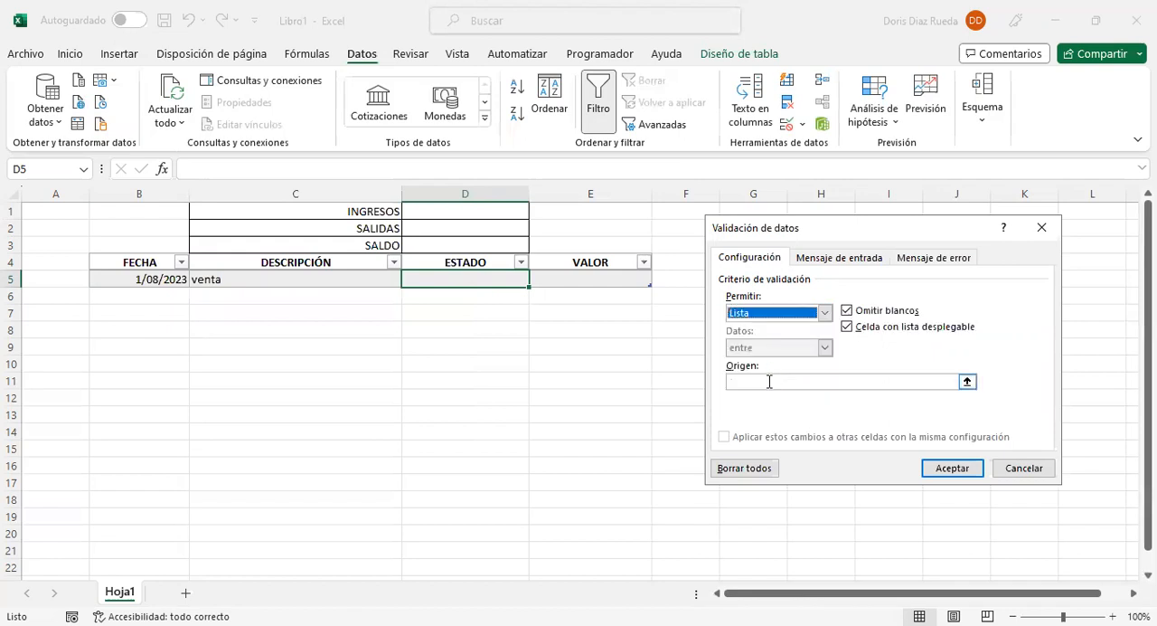
# Step: Set the validation list's source to INGRESOS;SALIDAS and apply the rule
pyautogui.click(770, 380)
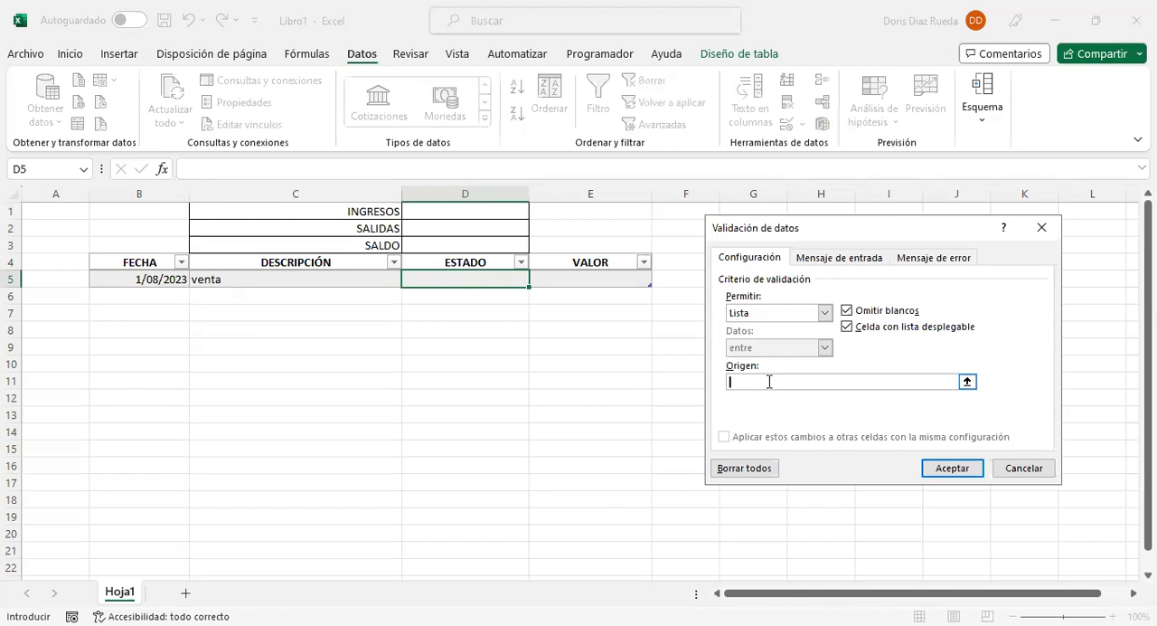
pyautogui.write('INGRESOS;SALIDAS')
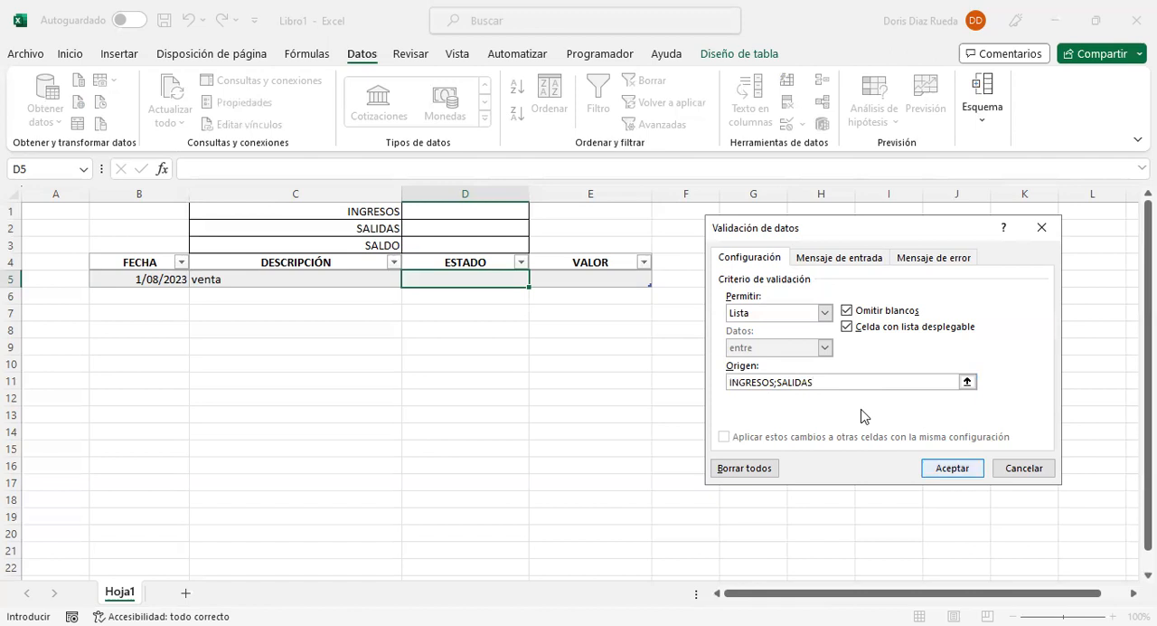
pyautogui.press('Return')
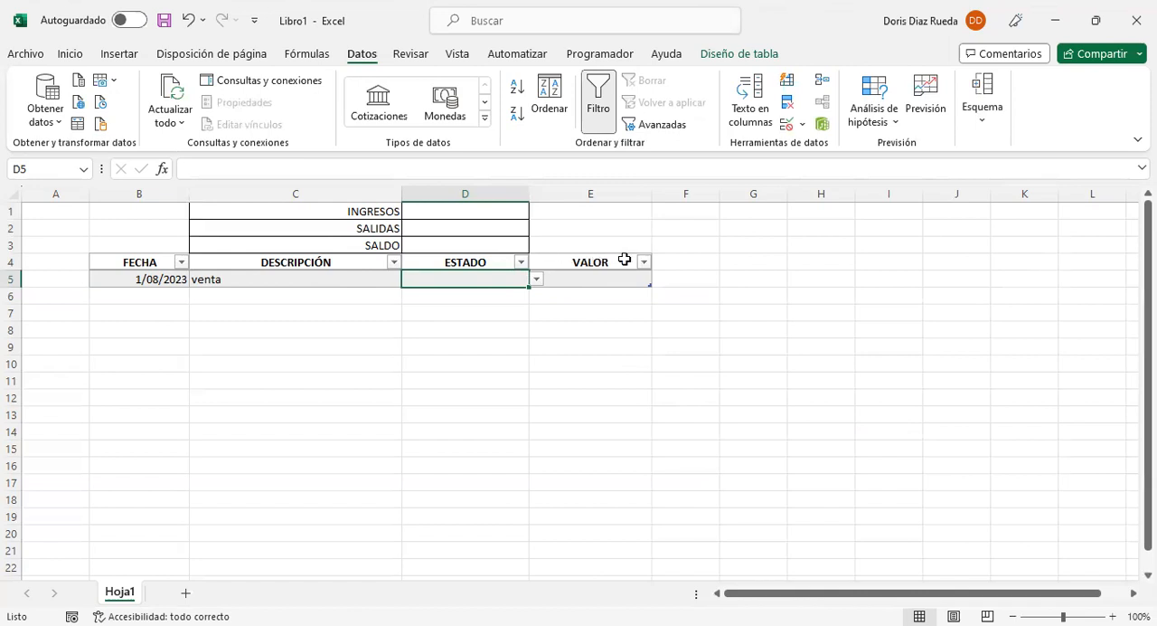
# Step: Choose INGRESOS as the first row's ESTADO and enter 300.000 as its VALOR
pyautogui.click(537, 279)
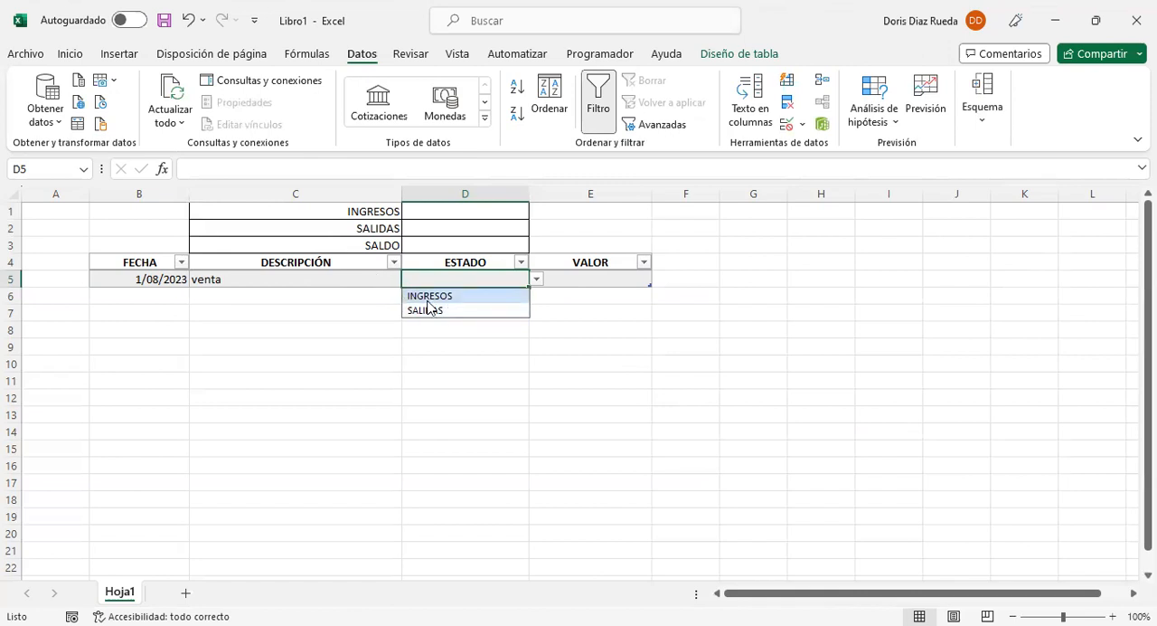
pyautogui.click(453, 297)
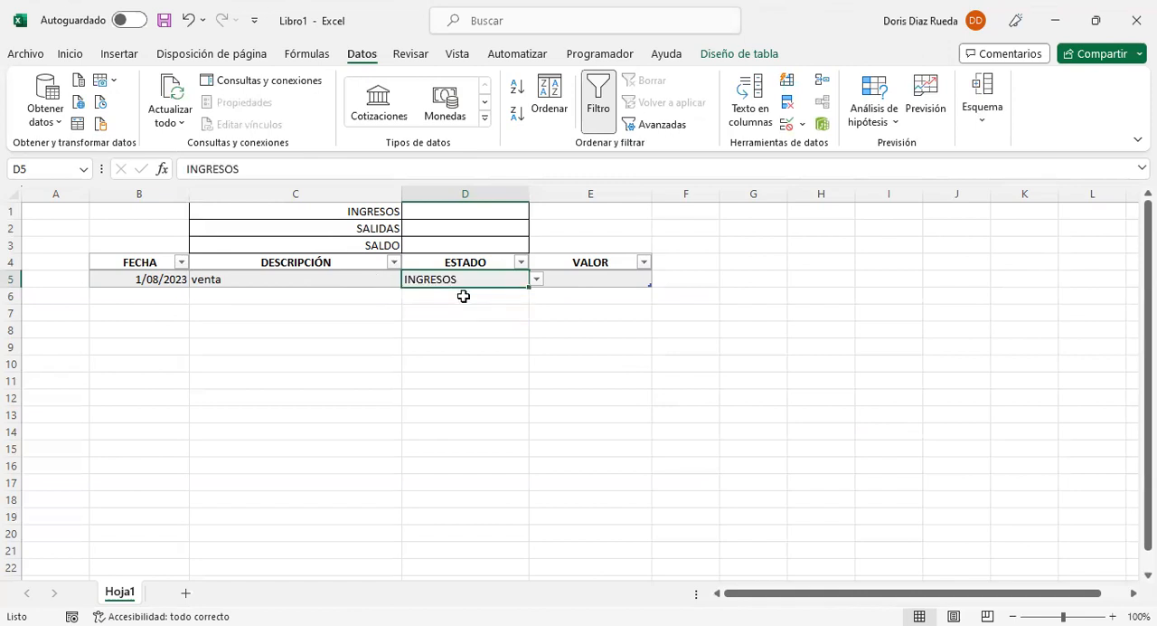
pyautogui.click(601, 277)
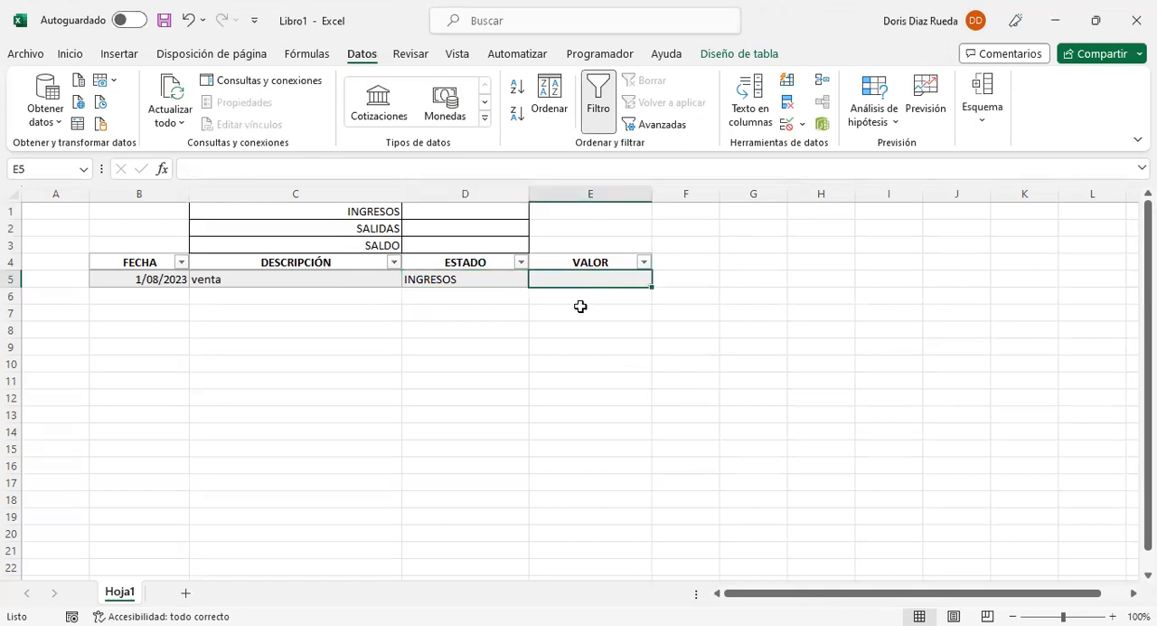
pyautogui.write('300.000')
pyautogui.press('Return')
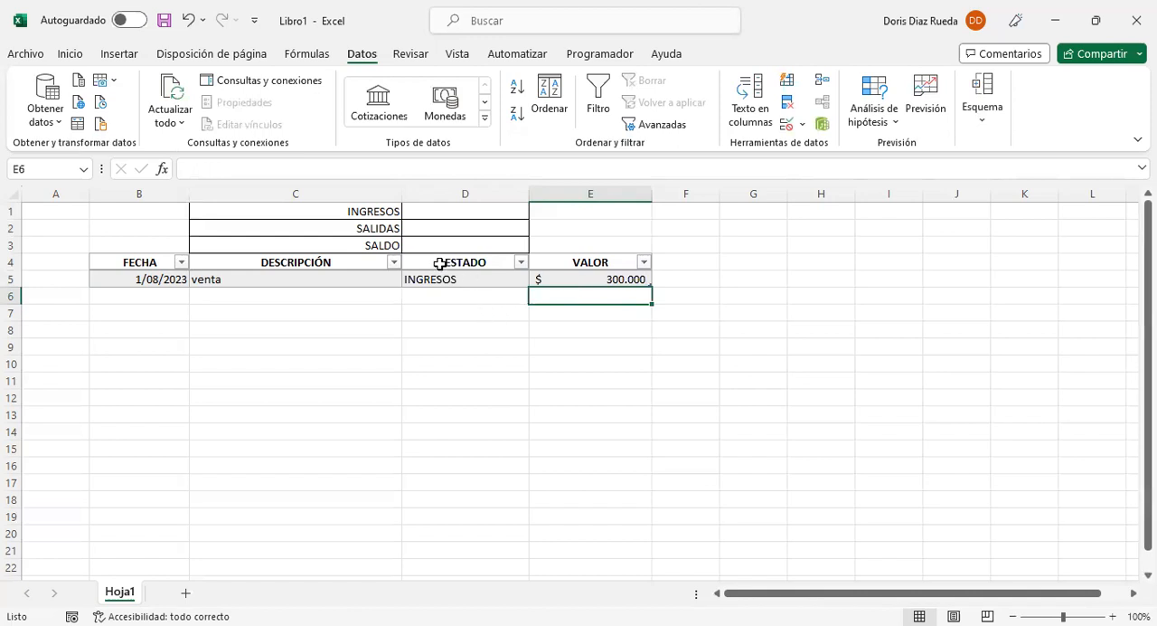
# Step: Turn off the filter for the table so its headers have no filter arrows
pyautogui.click(392, 262)
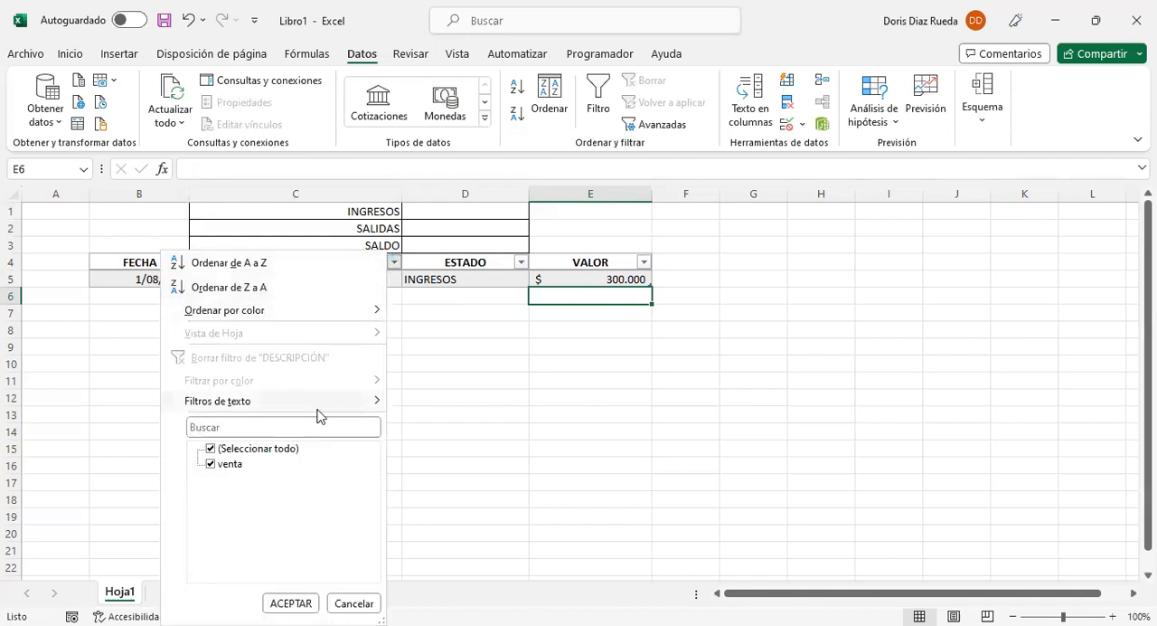
pyautogui.click(480, 352)
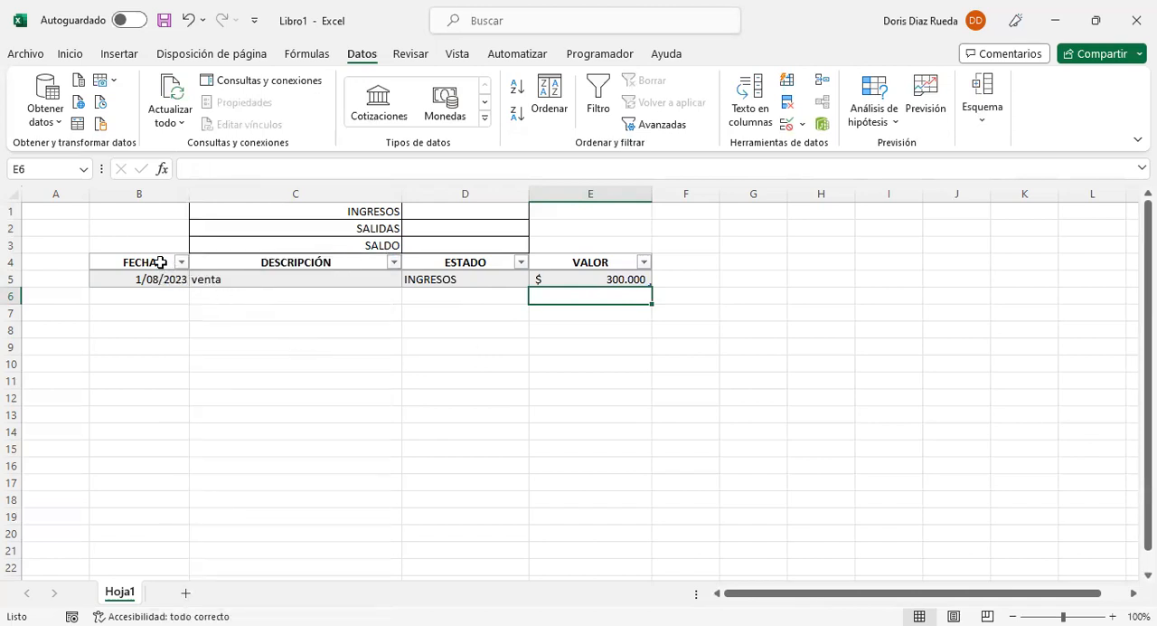
pyautogui.click(216, 262)
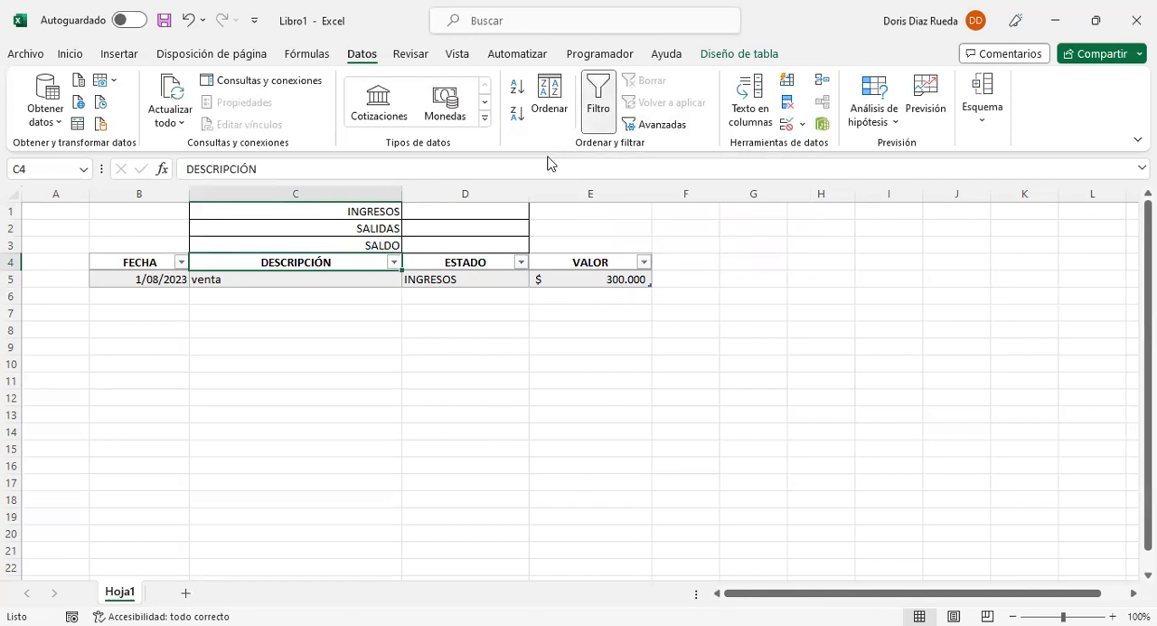
pyautogui.click(597, 121)
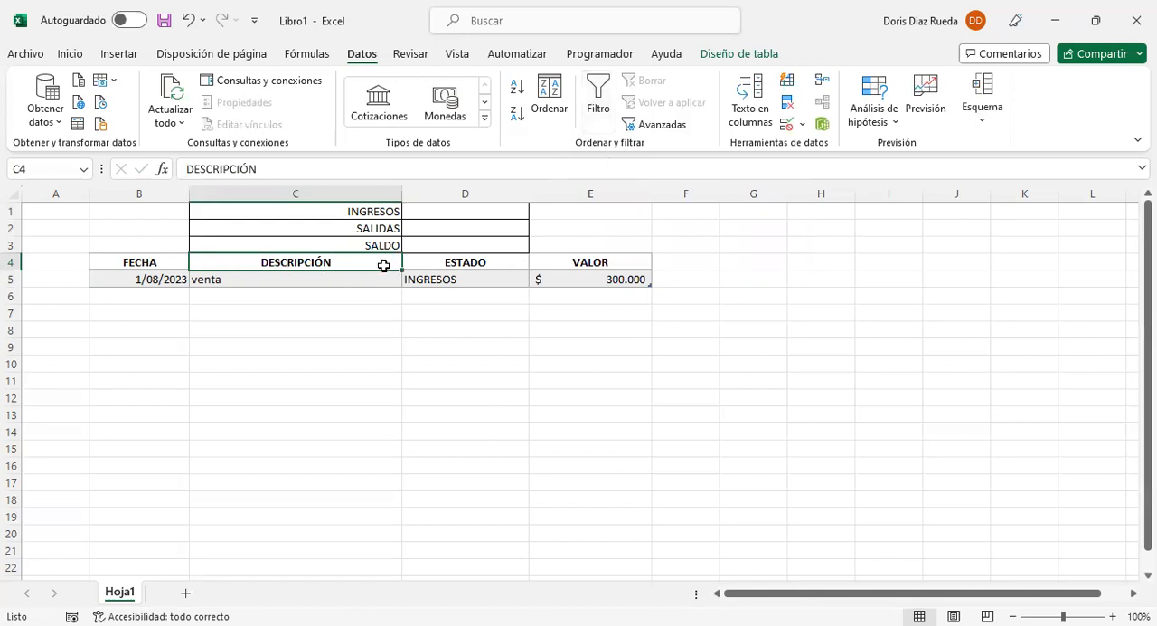
pyautogui.click(584, 315)
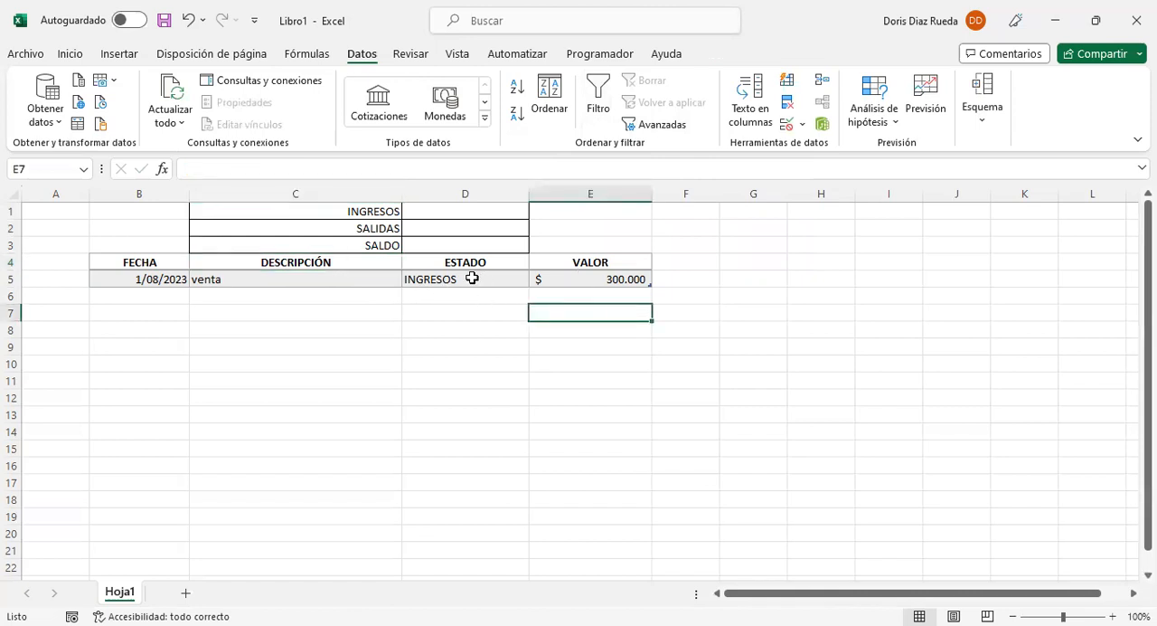
# Step: Total the income in D1 beside INGRESOS with the formula =SUMAR.SI(Tabla2[ESTADO];C1;Tabla2[VALOR])
pyautogui.click(465, 209)
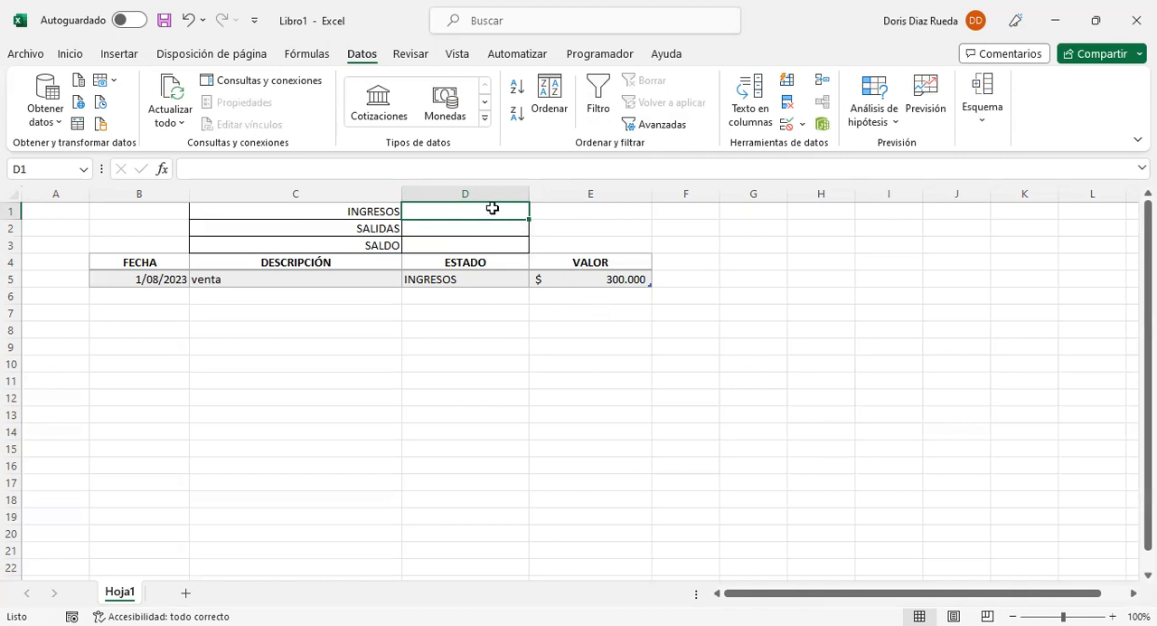
pyautogui.write('=')
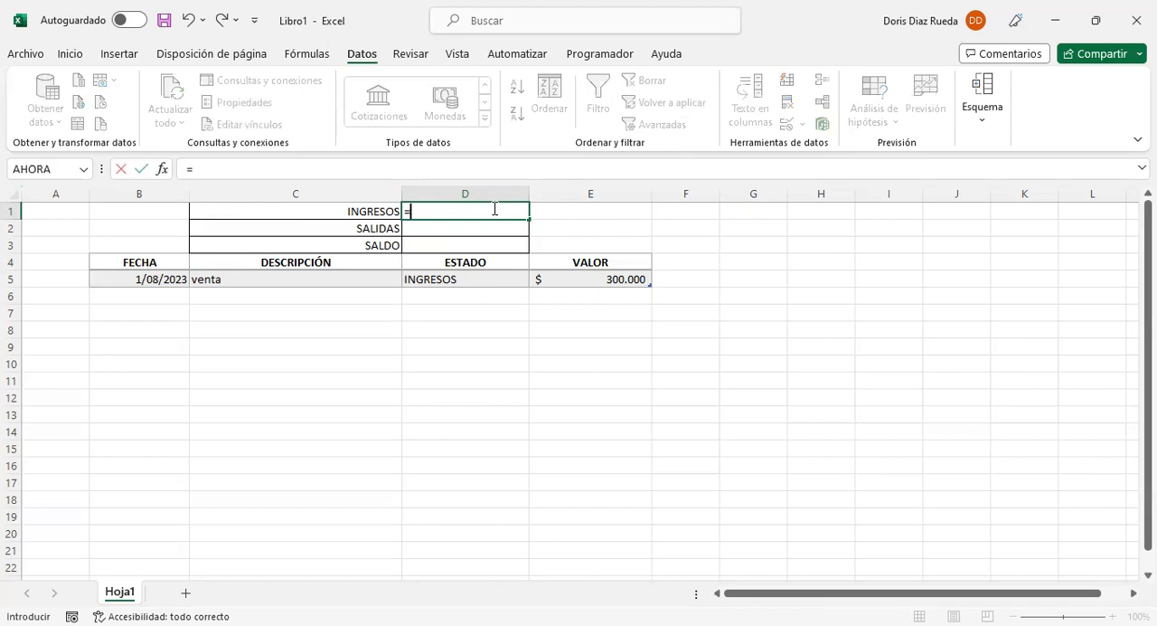
pyautogui.write('SUMA')
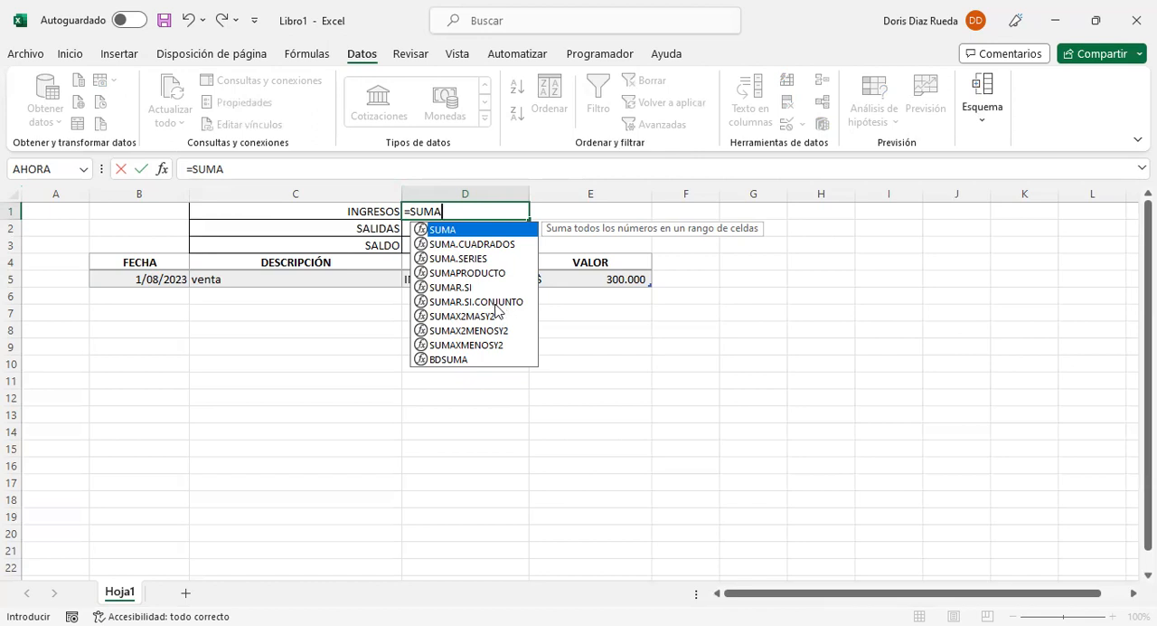
pyautogui.click(452, 290)
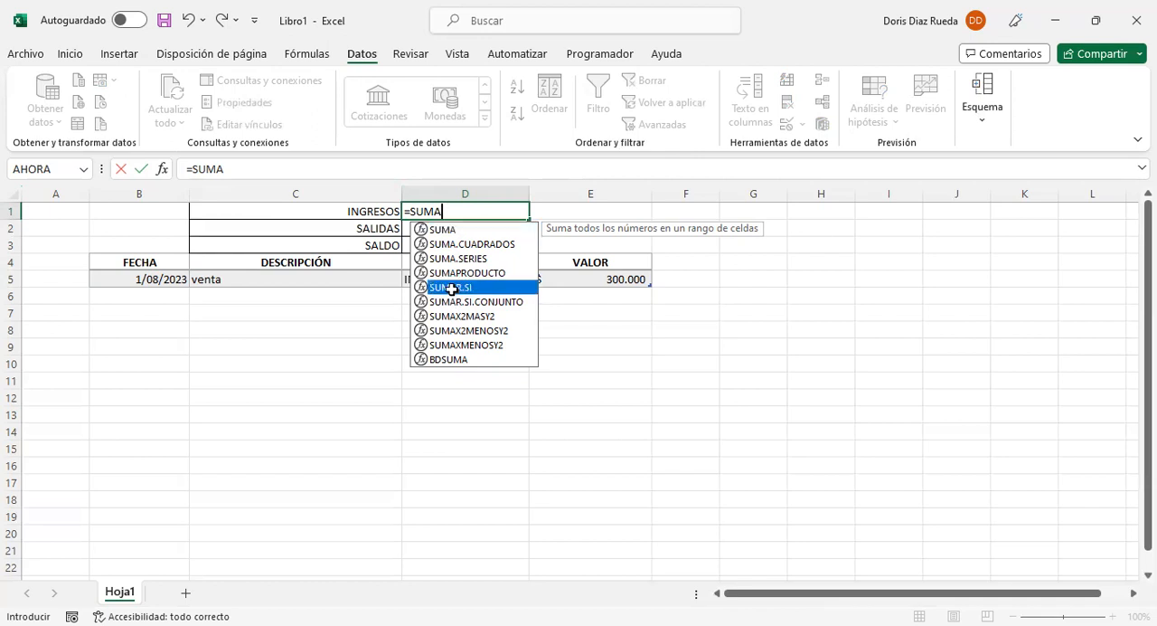
pyautogui.press('Tab')
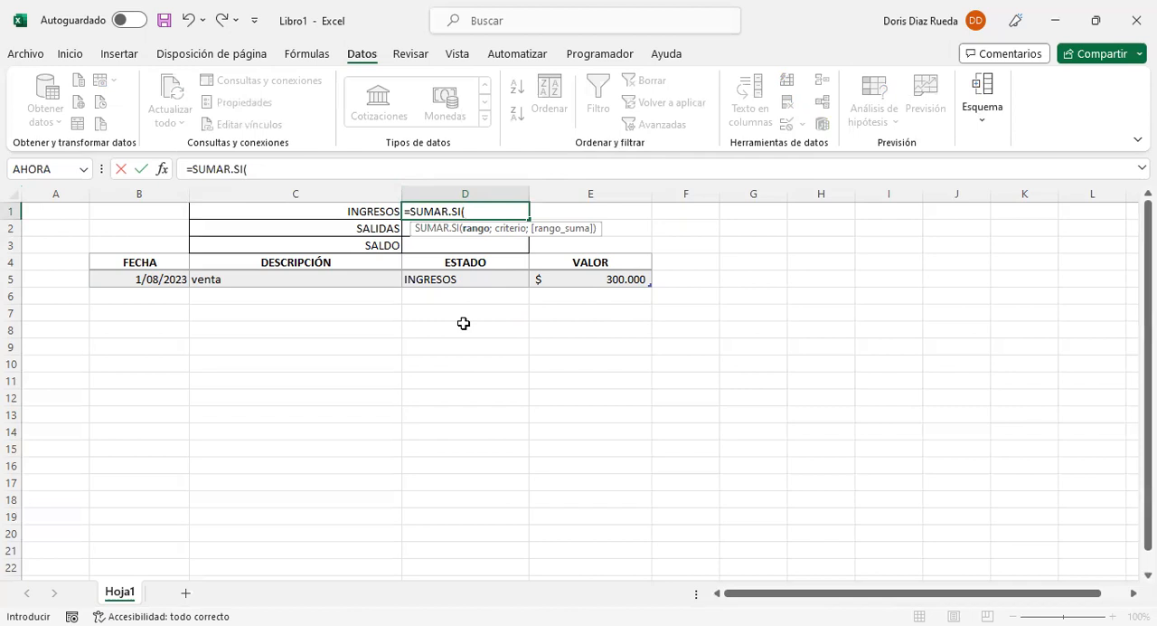
pyautogui.click(475, 254)
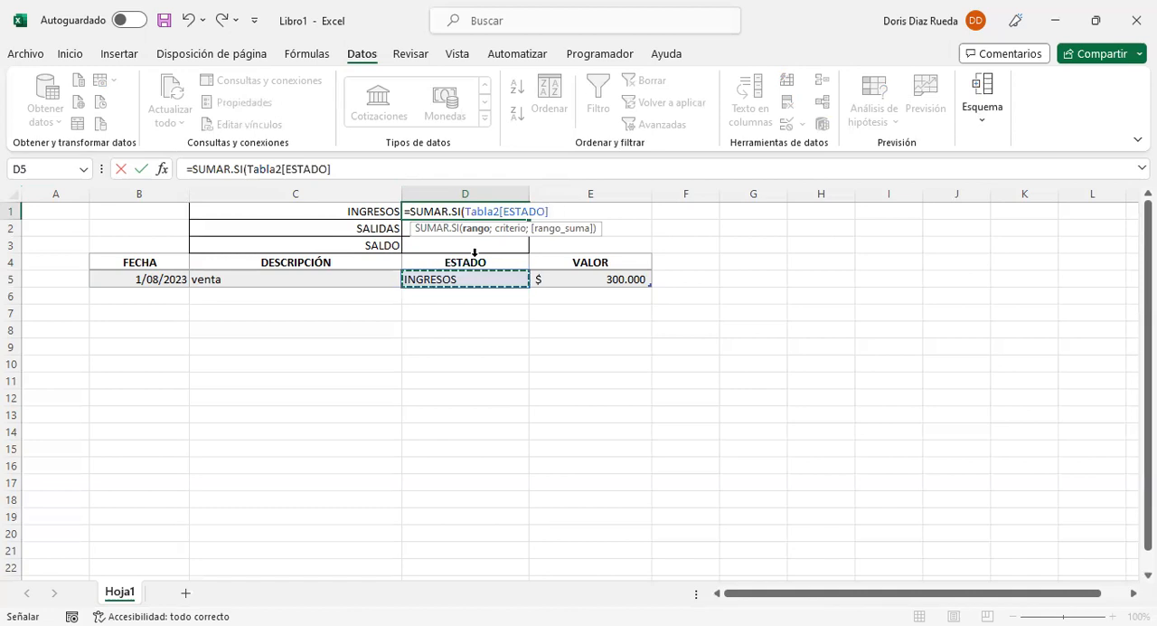
pyautogui.write(';')
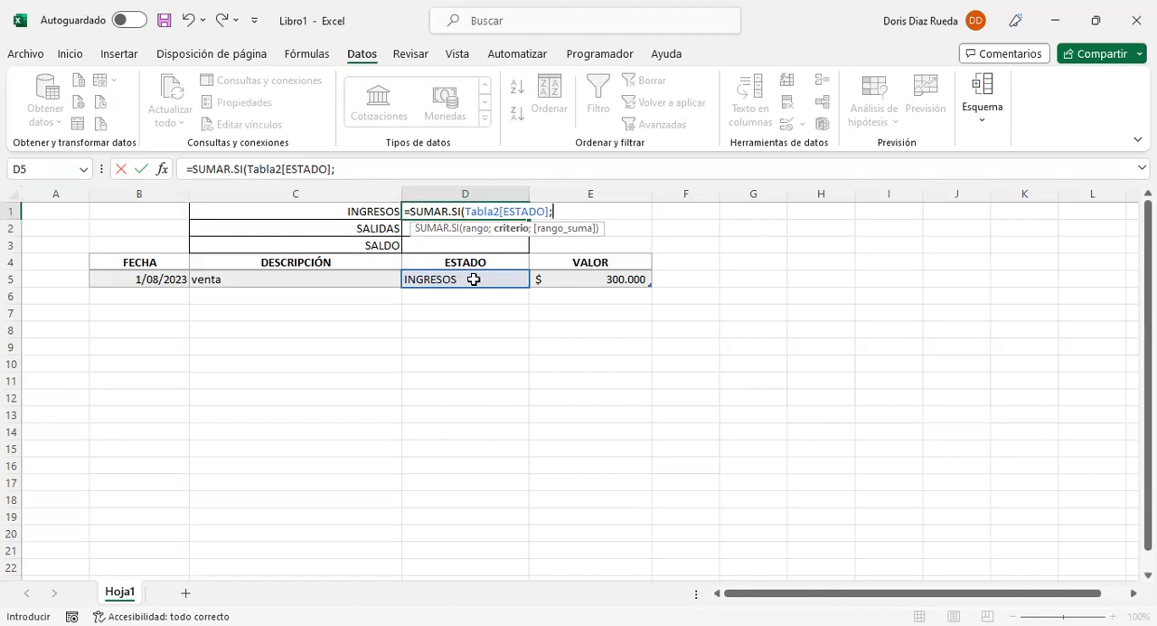
pyautogui.click(377, 213)
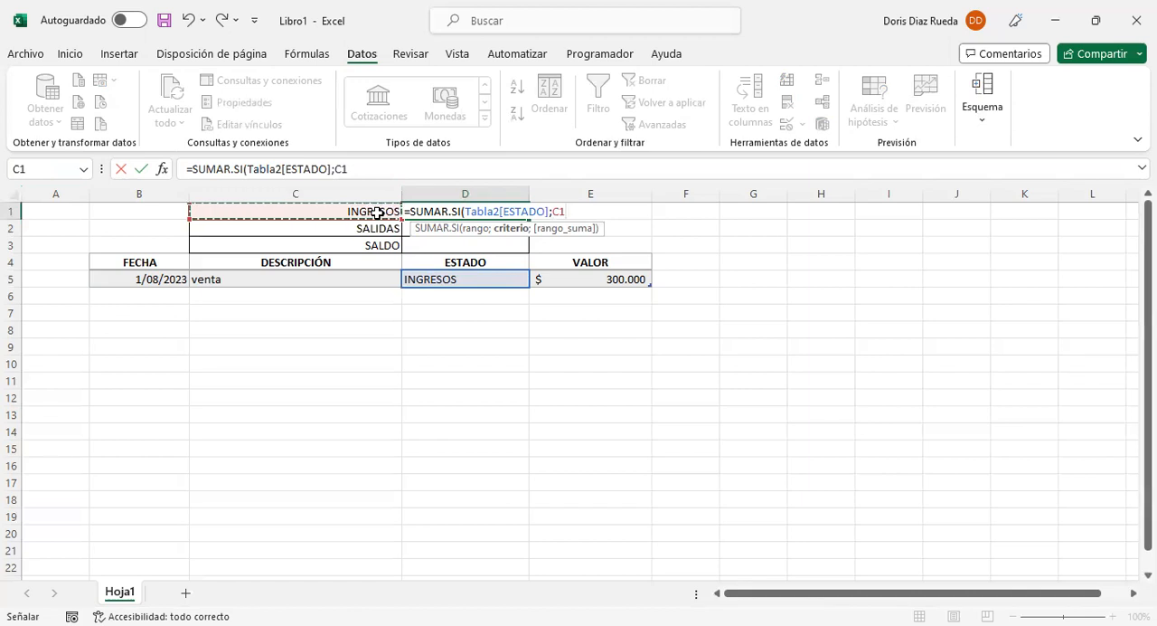
pyautogui.write(';')
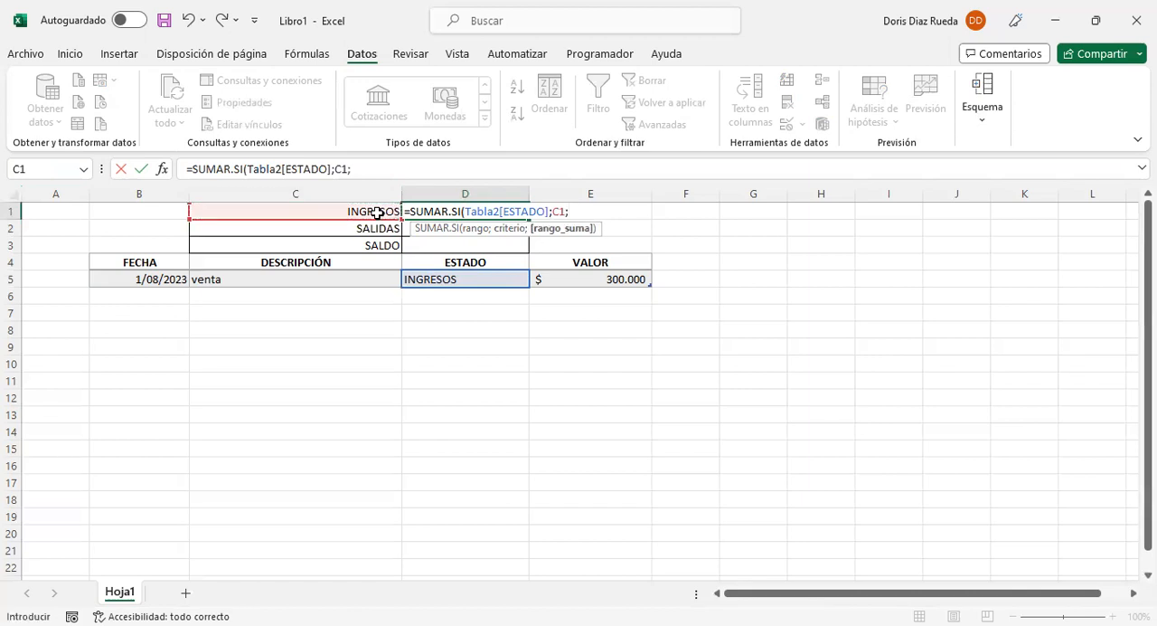
pyautogui.click(605, 256)
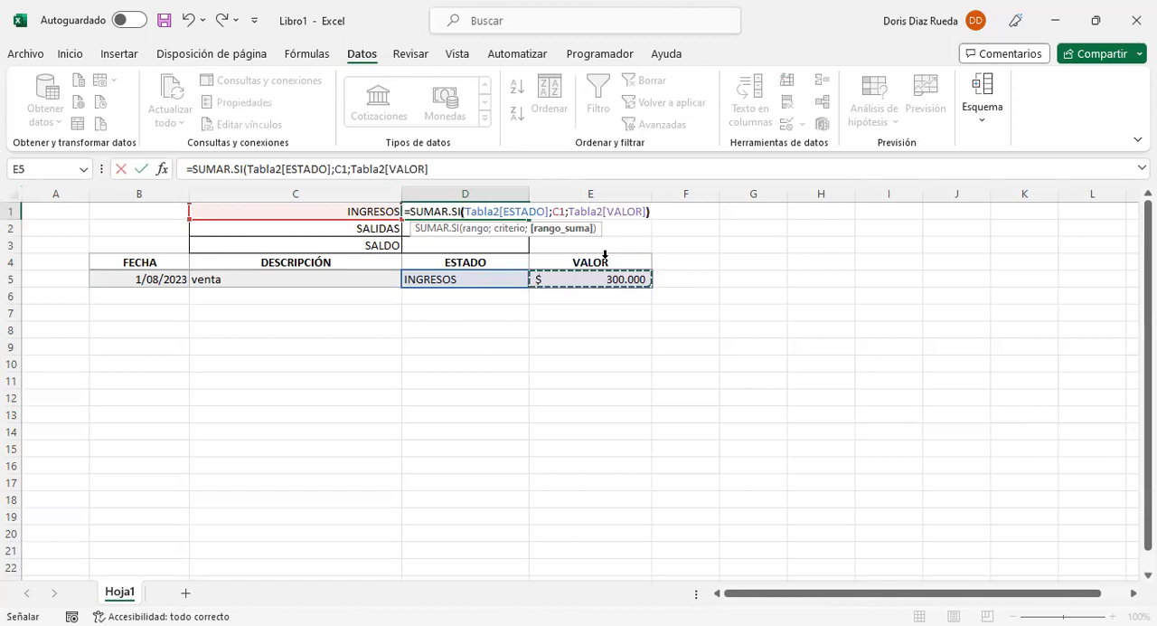
pyautogui.write(')')
pyautogui.press('Return')
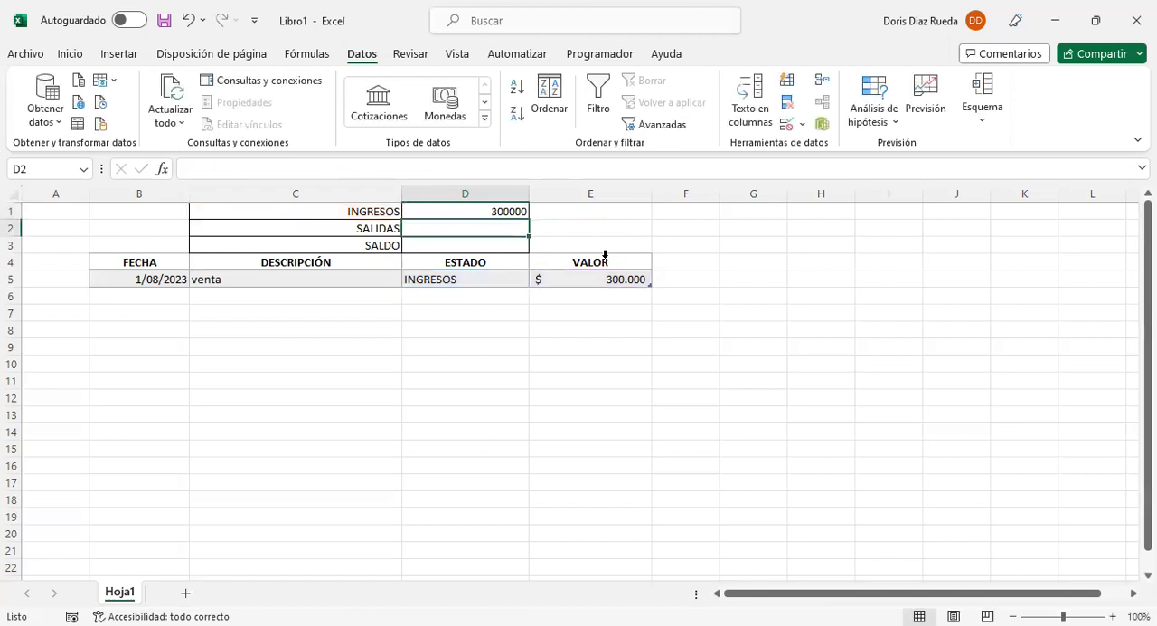
# Step: Format the summary cells D1:D3 as accounting currency with $ and no decimals
pyautogui.moveTo(497, 210); pyautogui.dragTo(501, 244)
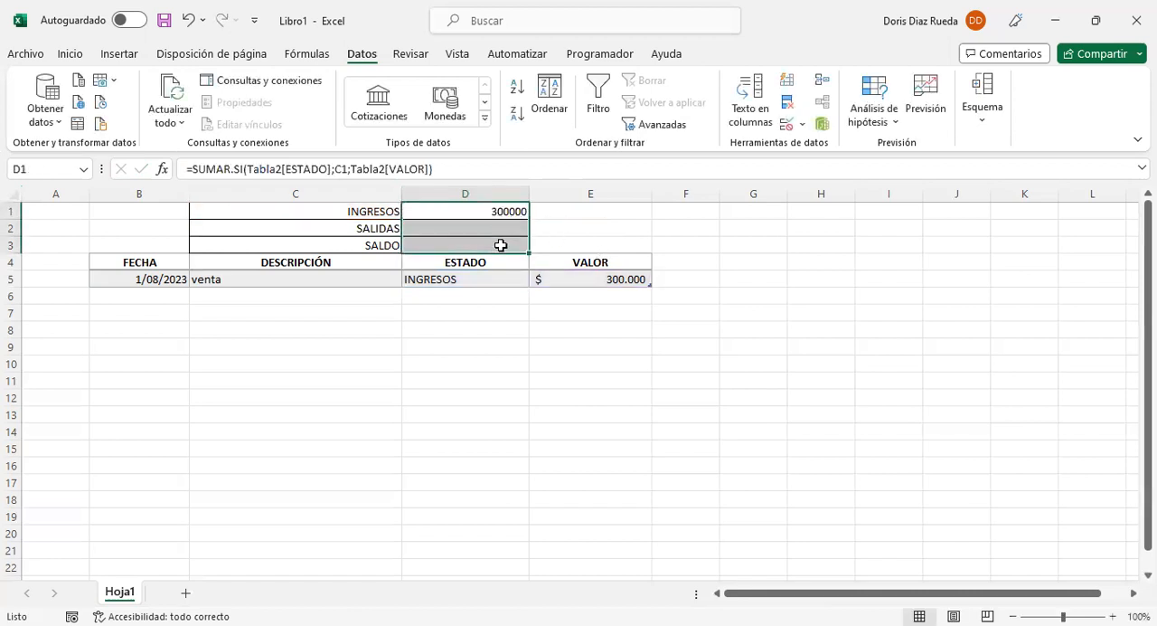
pyautogui.click(71, 56)
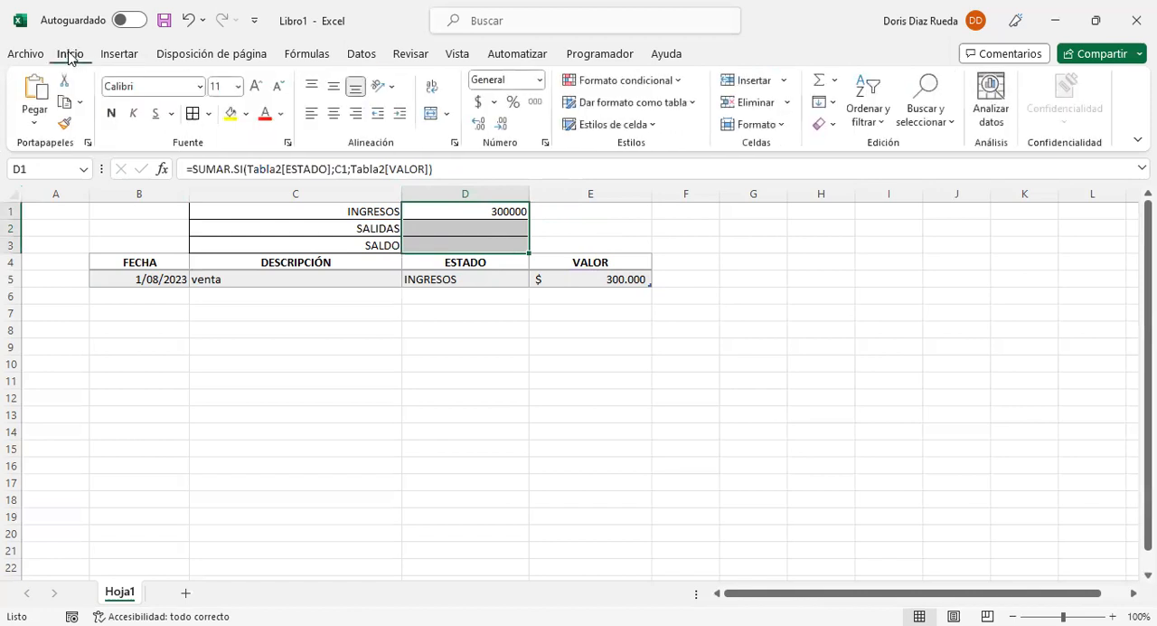
pyautogui.click(479, 106)
pyautogui.click(502, 124)
pyautogui.click(503, 125)
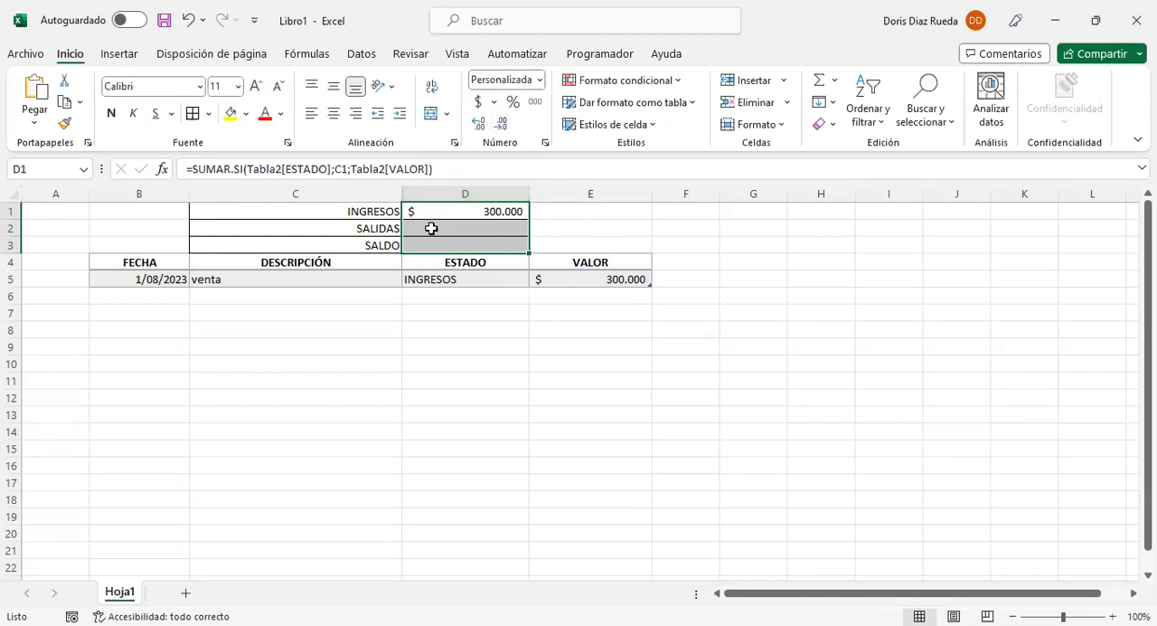
# Step: Total the expenses in D2 beside SALIDAS with the formula =SUMAR.SI(Tabla2[ESTADO];C2;Tabla2[VALOR])
pyautogui.click(462, 227)
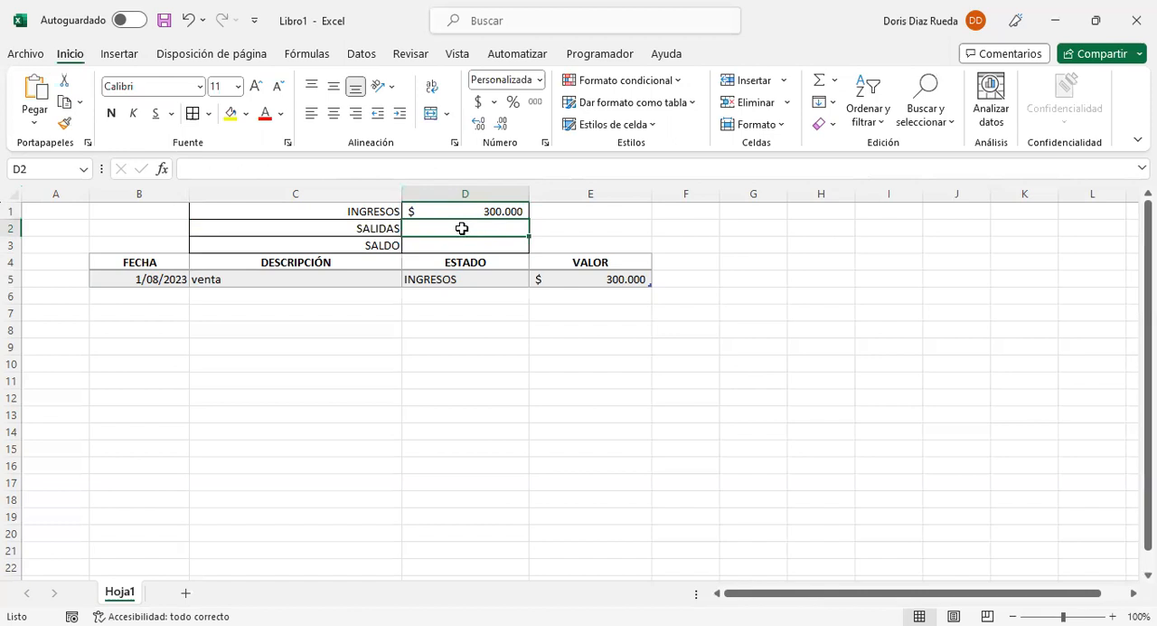
pyautogui.write('=')
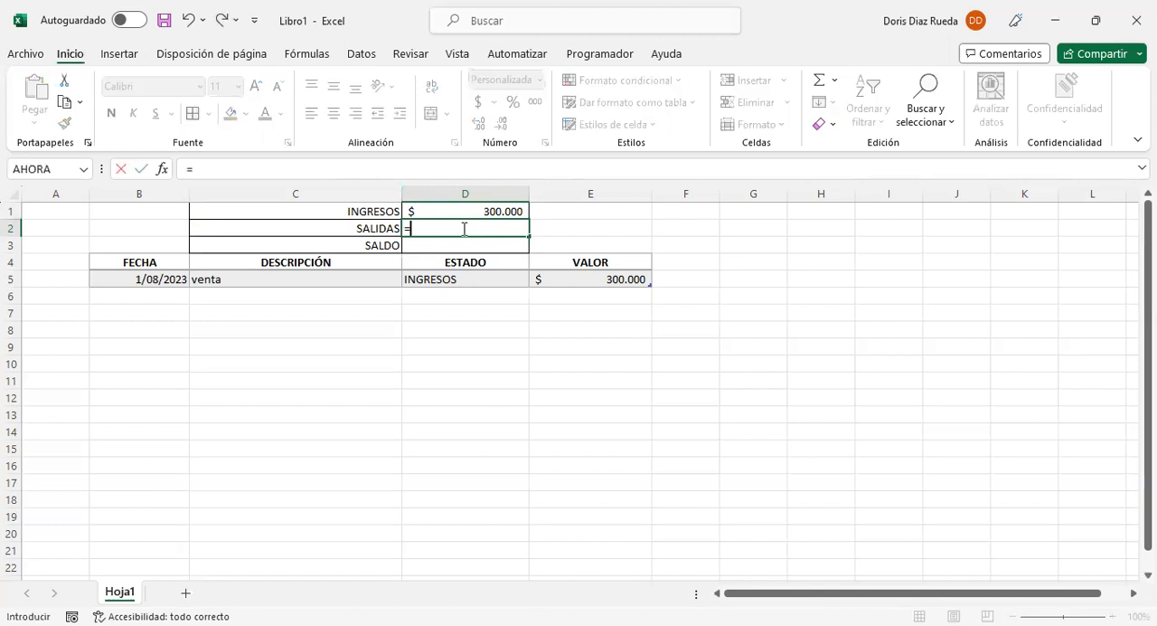
pyautogui.write('SUM')
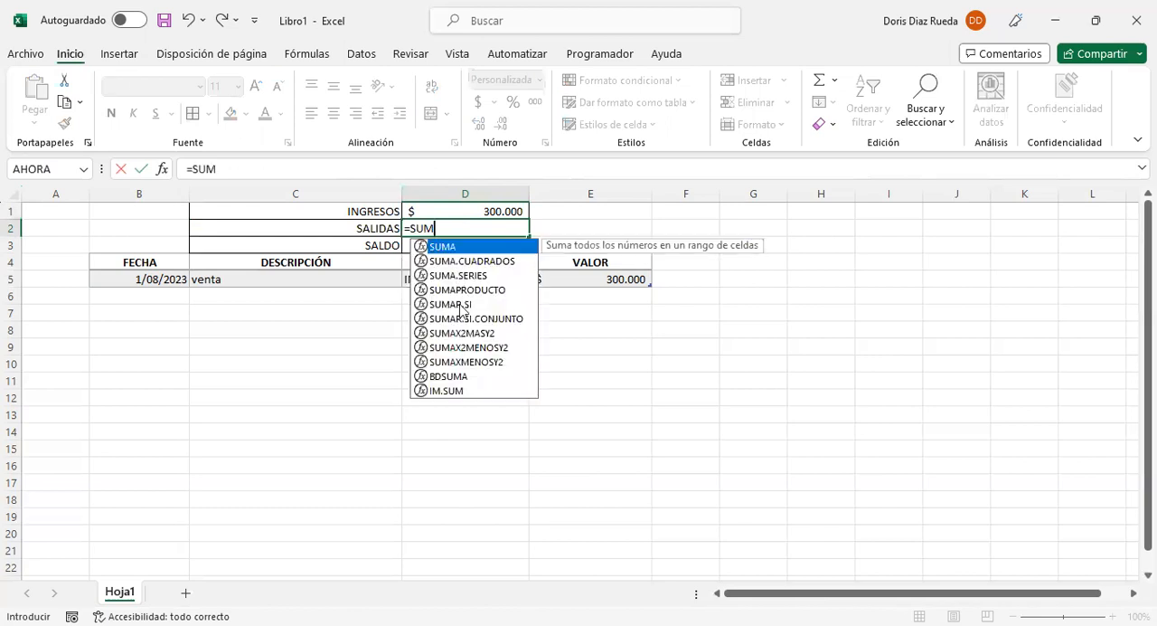
pyautogui.doubleClick(461, 304)
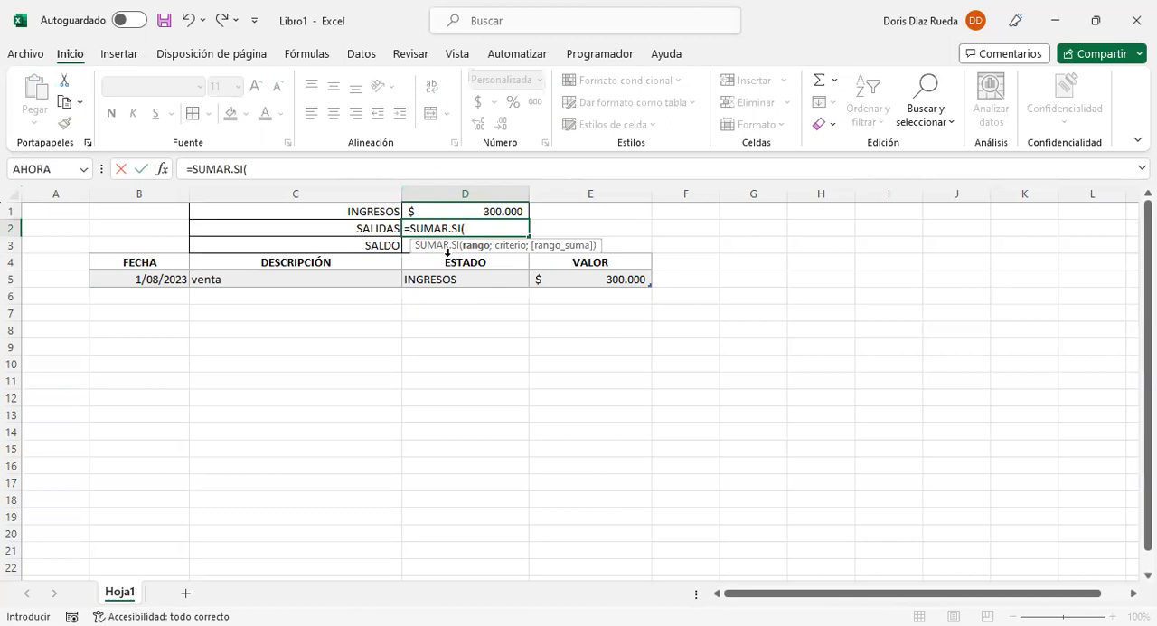
pyautogui.click(447, 253)
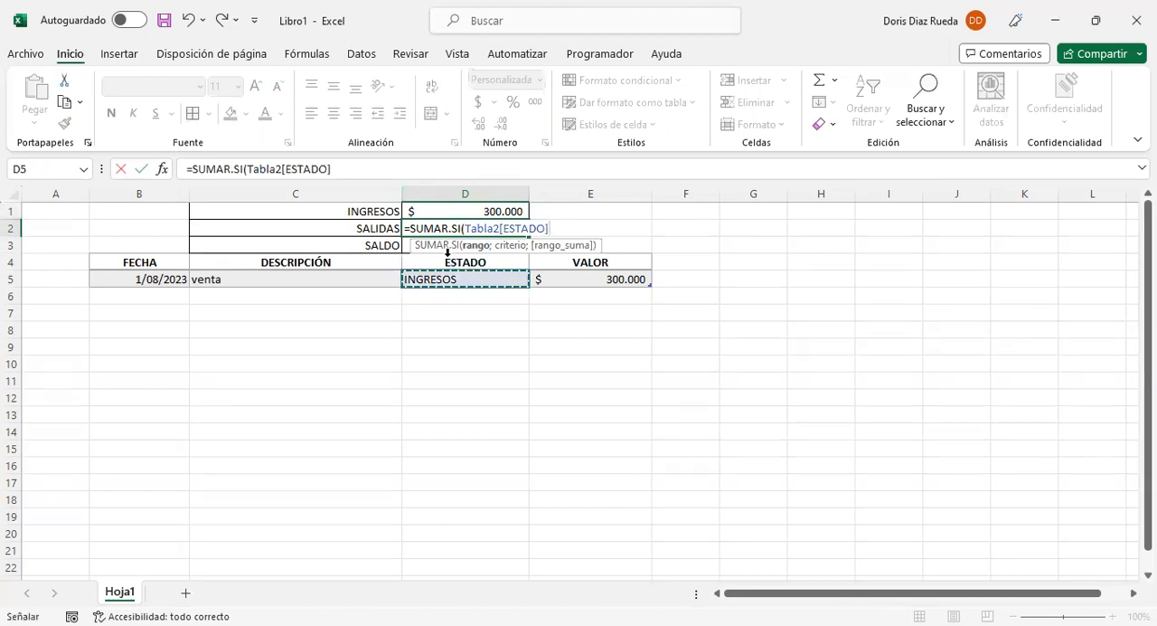
pyautogui.write(';')
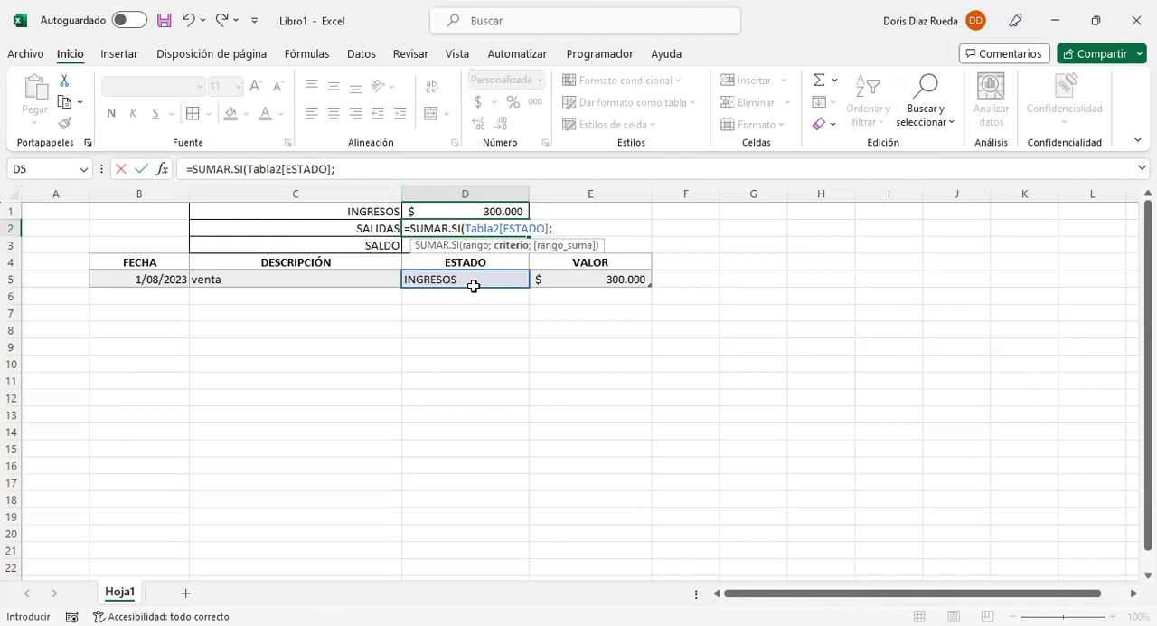
pyautogui.click(366, 228)
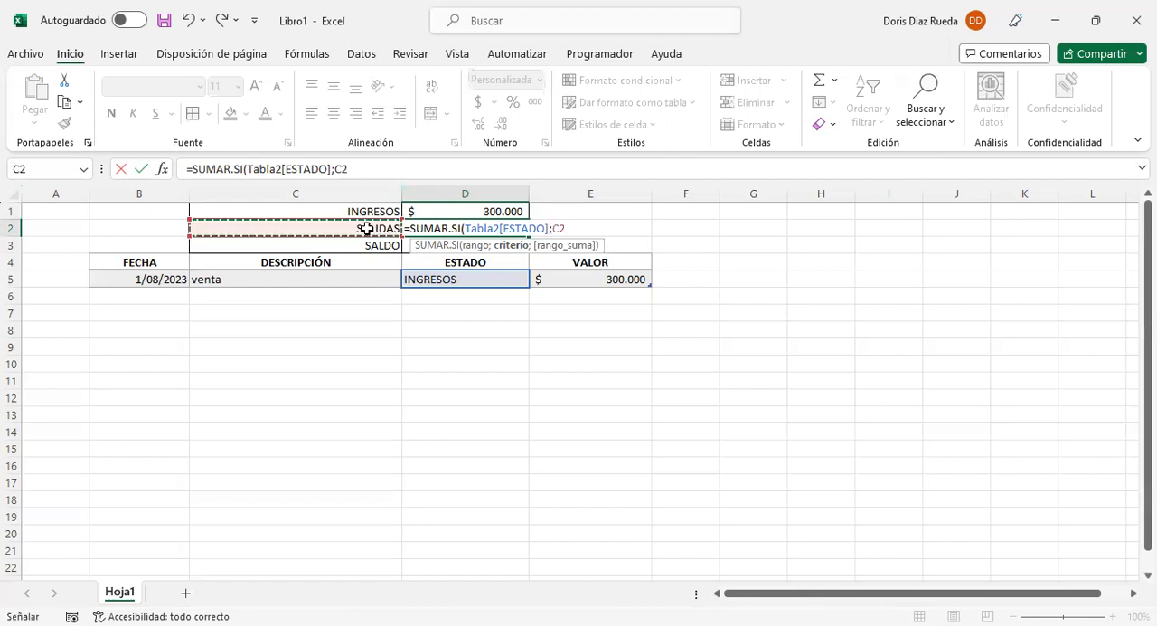
pyautogui.write(';')
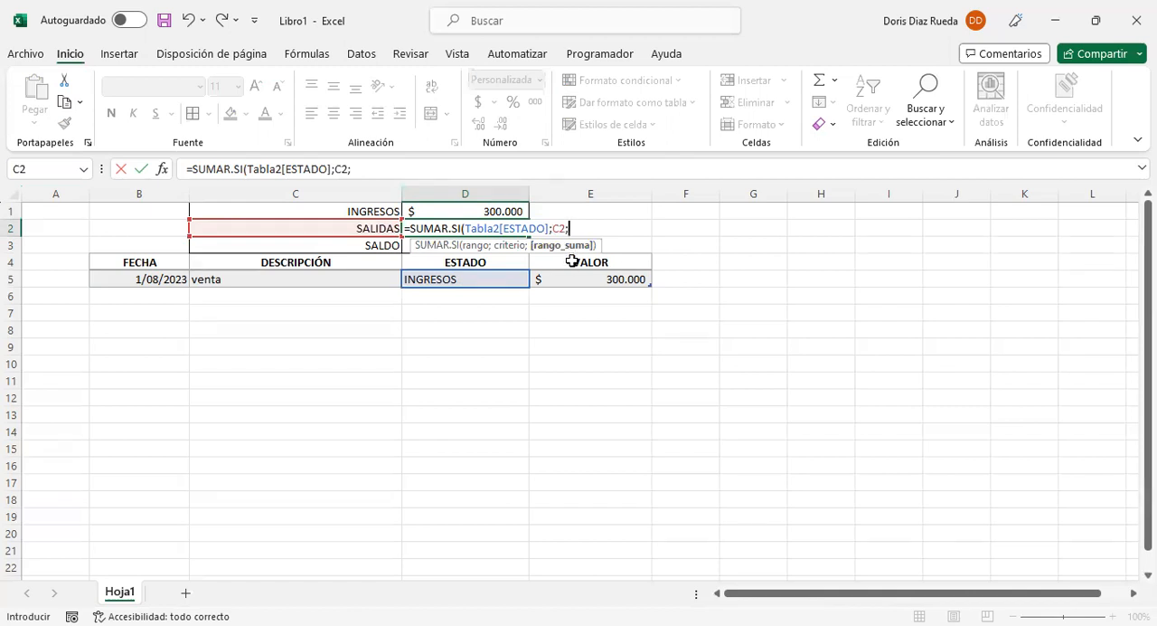
pyautogui.click(574, 253)
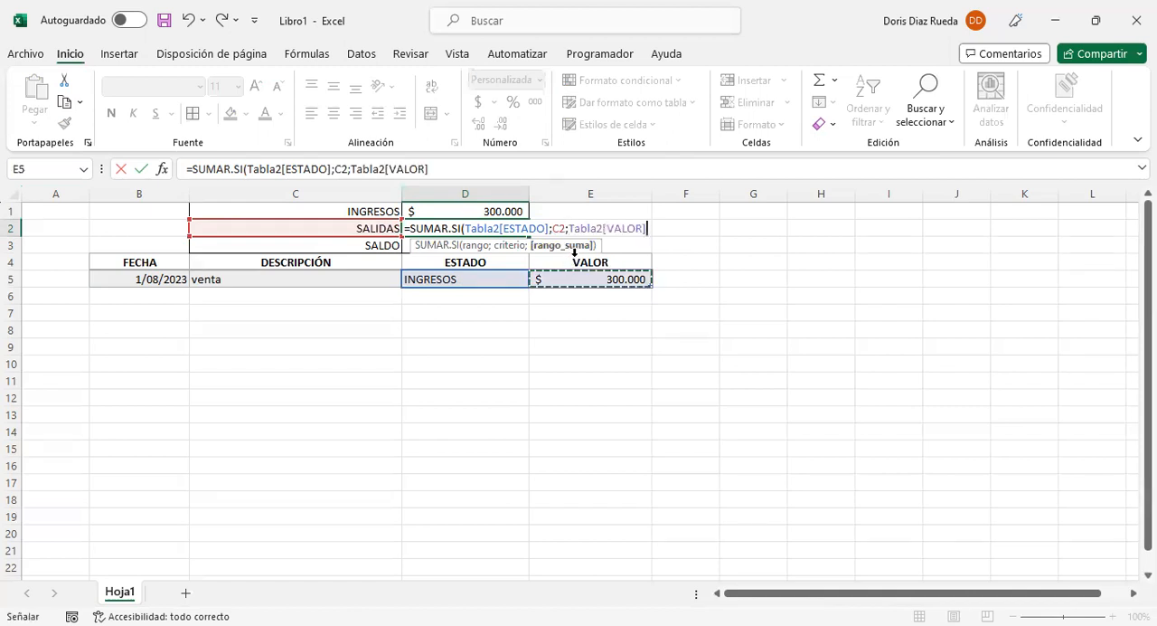
pyautogui.write(')')
pyautogui.press('Return')
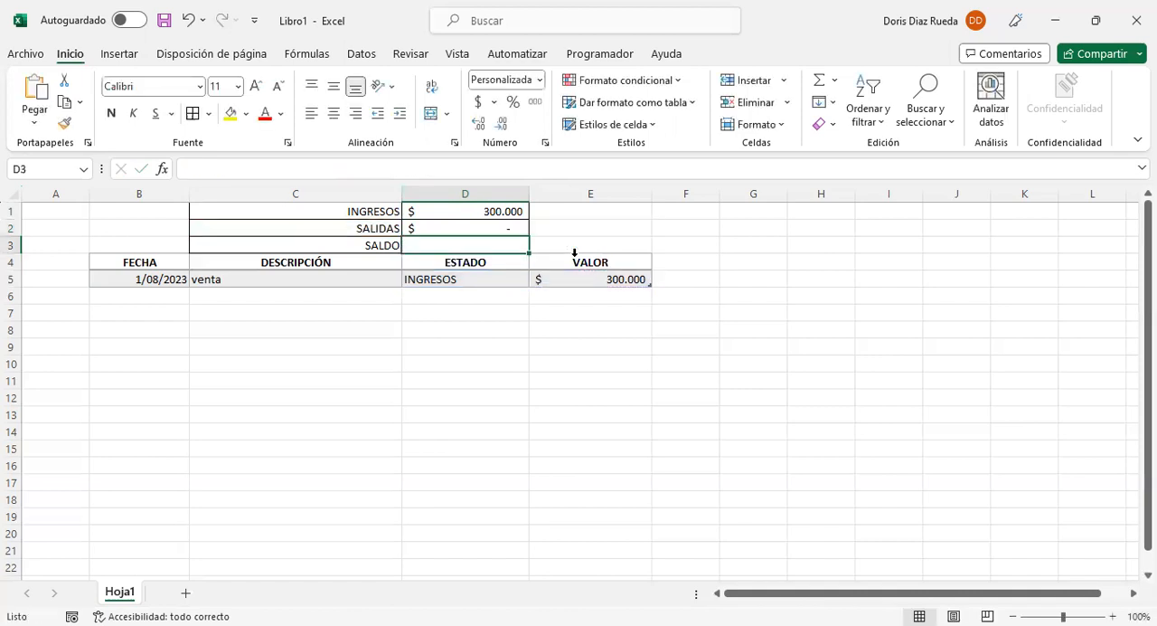
pyautogui.click(507, 224)
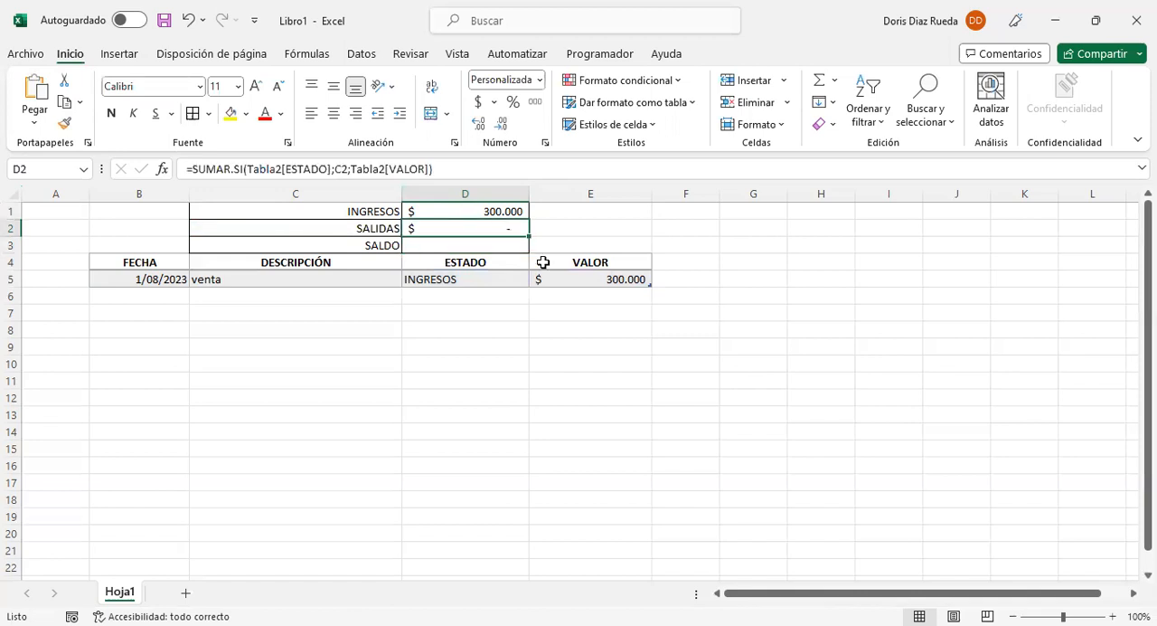
# Step: Add a second table row in row 6 with the FECHA 1/08/2023 copied from above and the DESCRIPCIÓN "compra de mercancia"
pyautogui.click(176, 296)
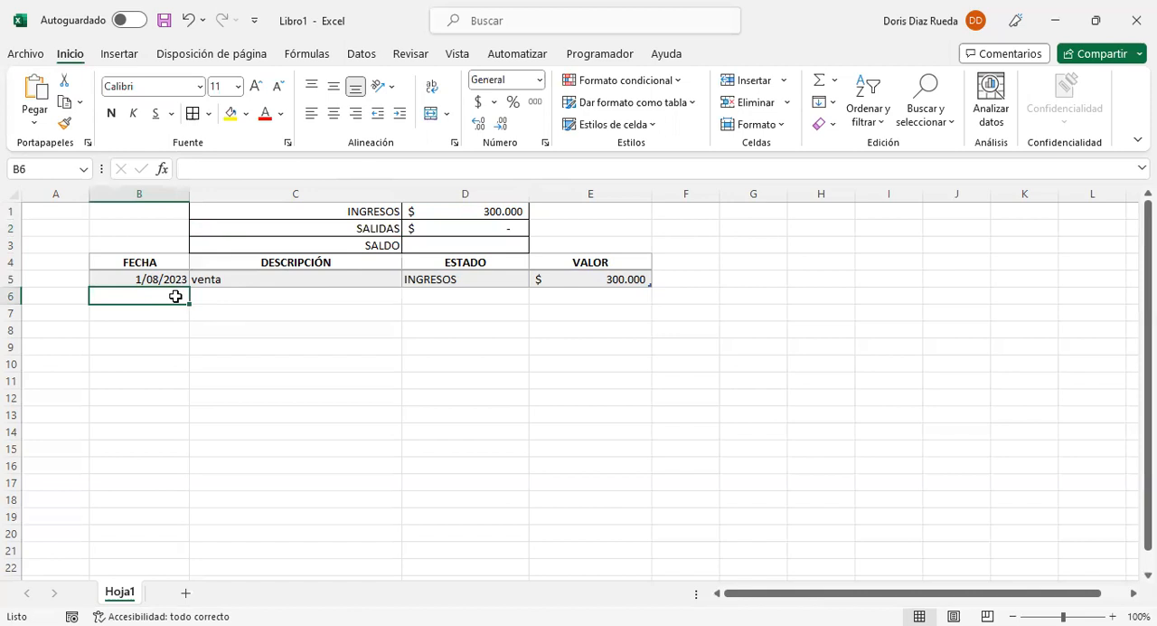
pyautogui.hotkey('ctrl', 'd')
pyautogui.click(239, 293)
pyautogui.doubleClick(240, 293)
pyautogui.write('compra de')
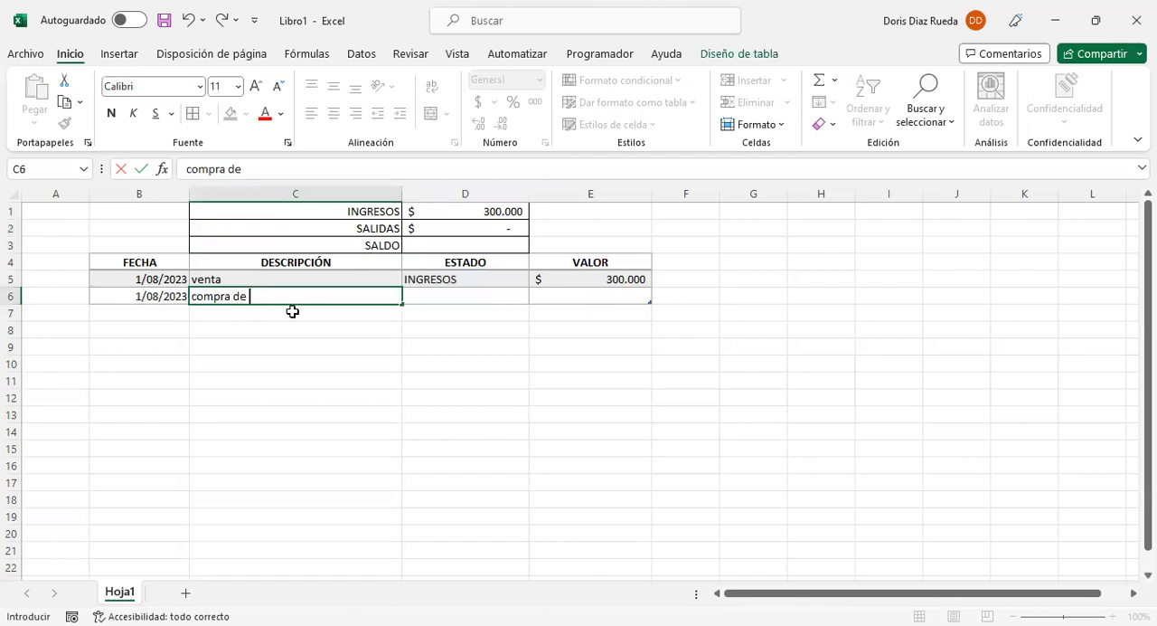
pyautogui.write('mercancia')
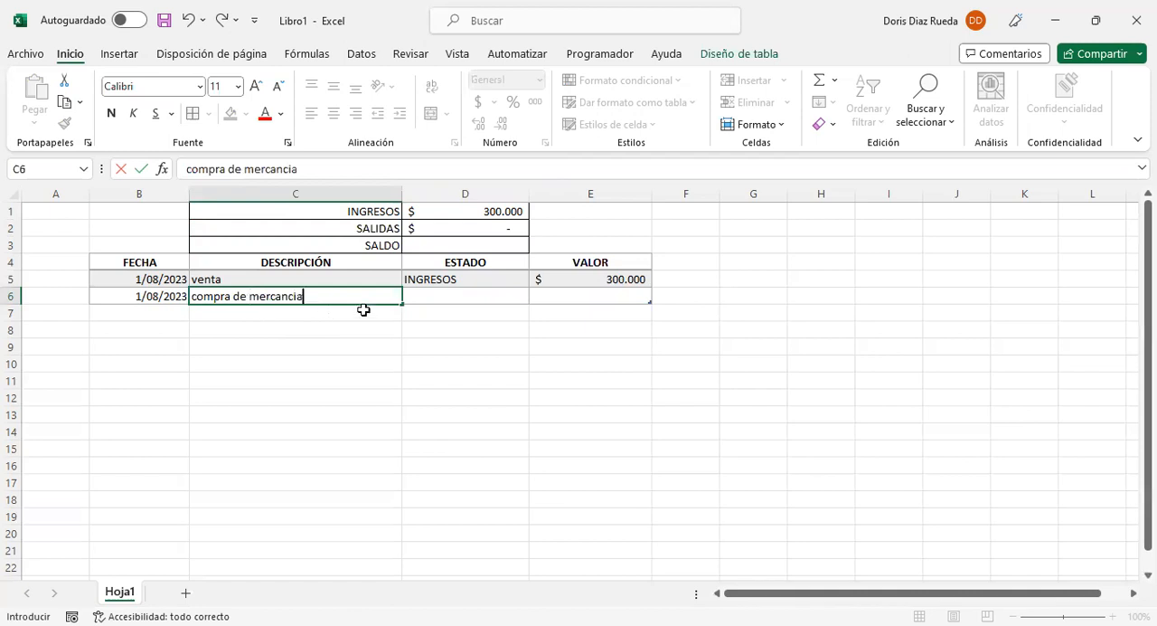
# Step: Choose SALIDAS as the second row's ESTADO and enter 80000 as its VALOR
pyautogui.click(453, 293)
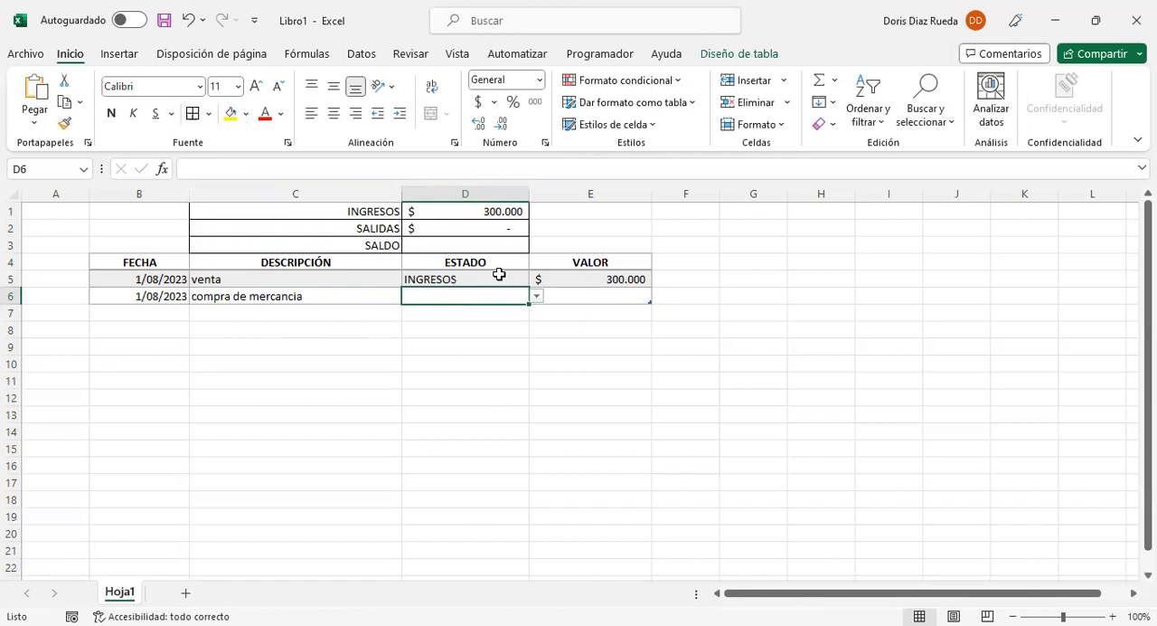
pyautogui.click(500, 276)
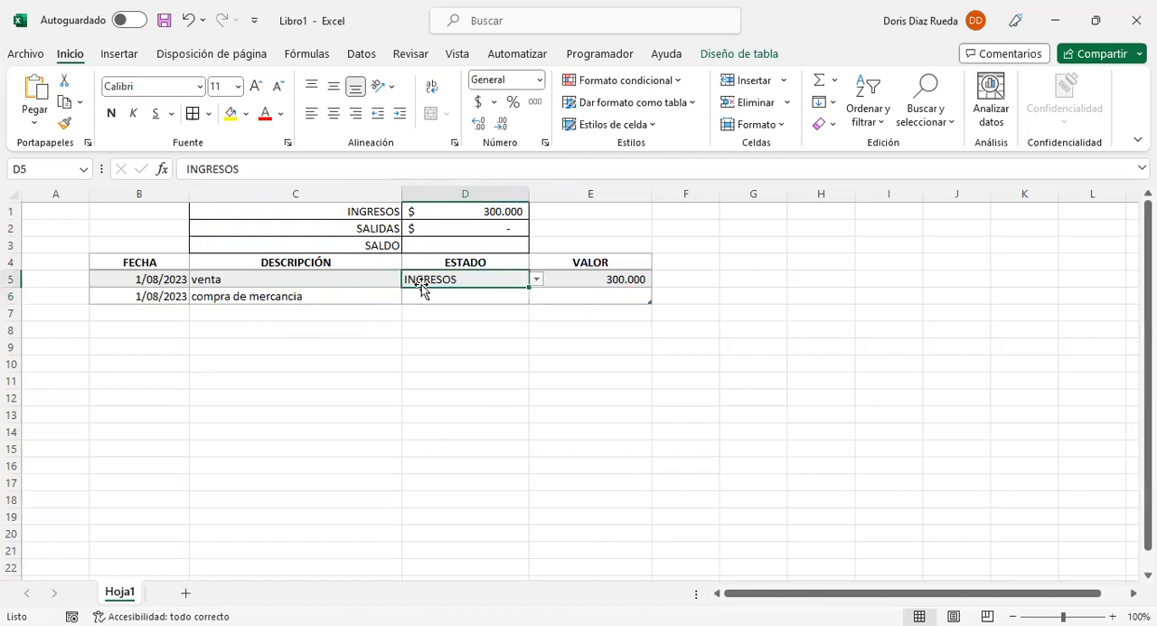
pyautogui.click(473, 296)
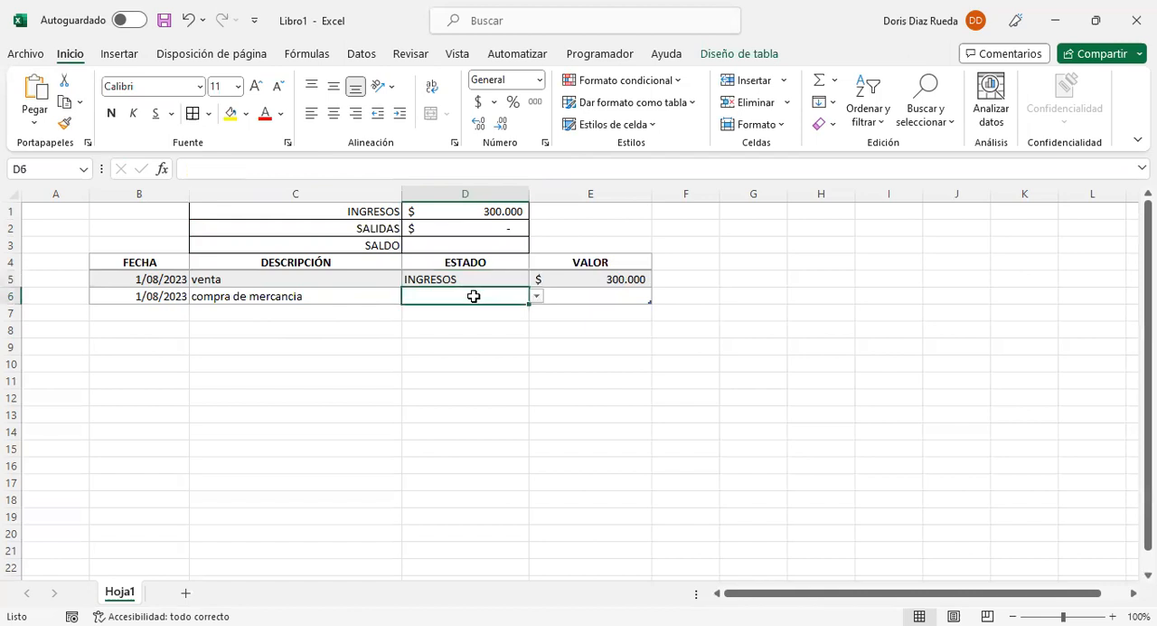
pyautogui.click(537, 298)
pyautogui.click(481, 328)
pyautogui.click(588, 294)
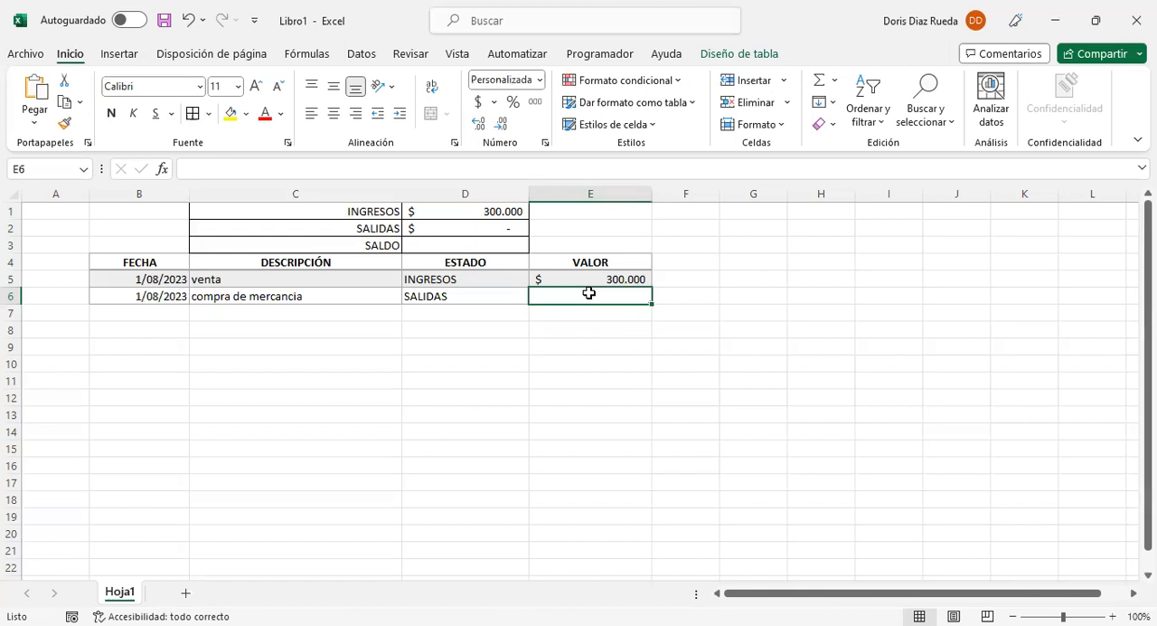
pyautogui.write('80000')
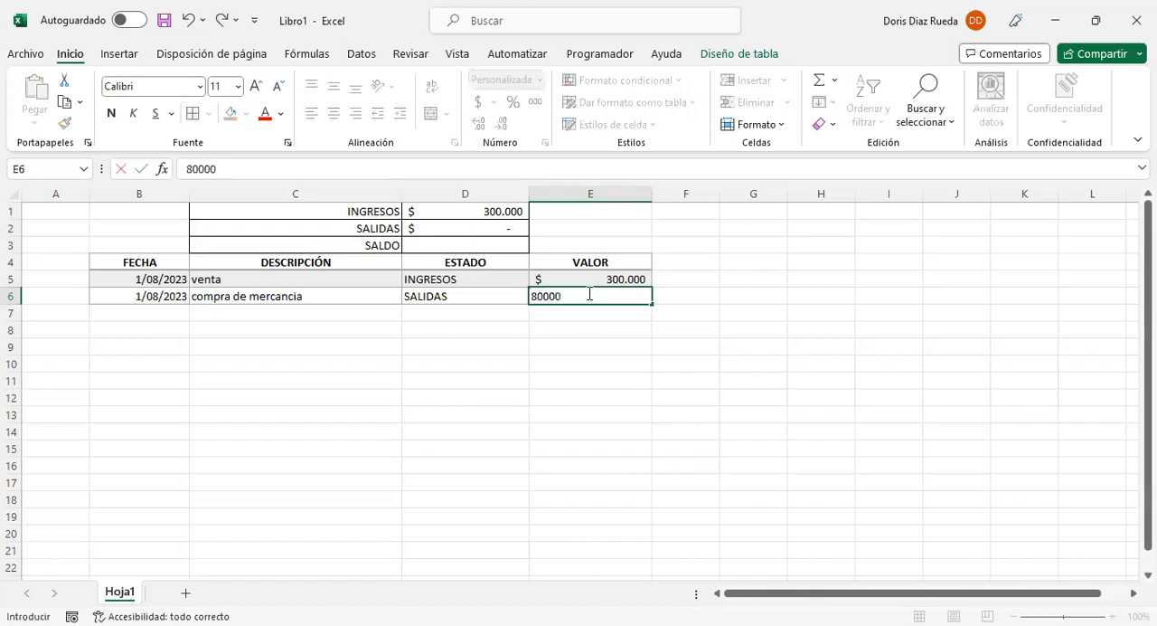
pyautogui.press('Return')
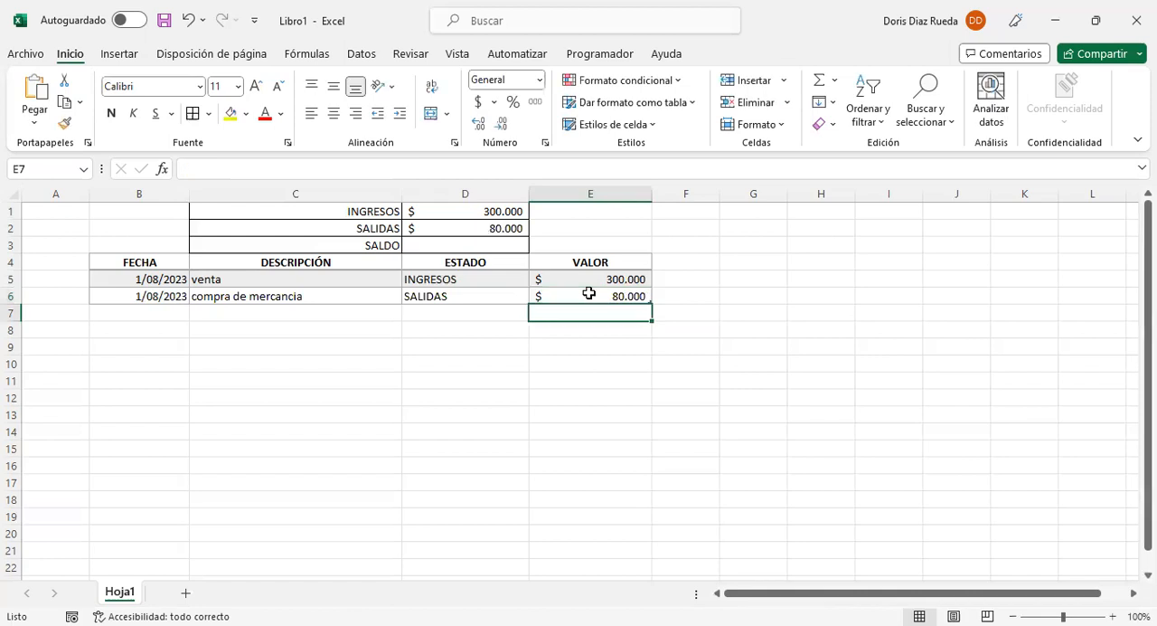
# Step: Calculate the balance in D3 beside SALDO with the formula =D1-D2
pyautogui.click(509, 244)
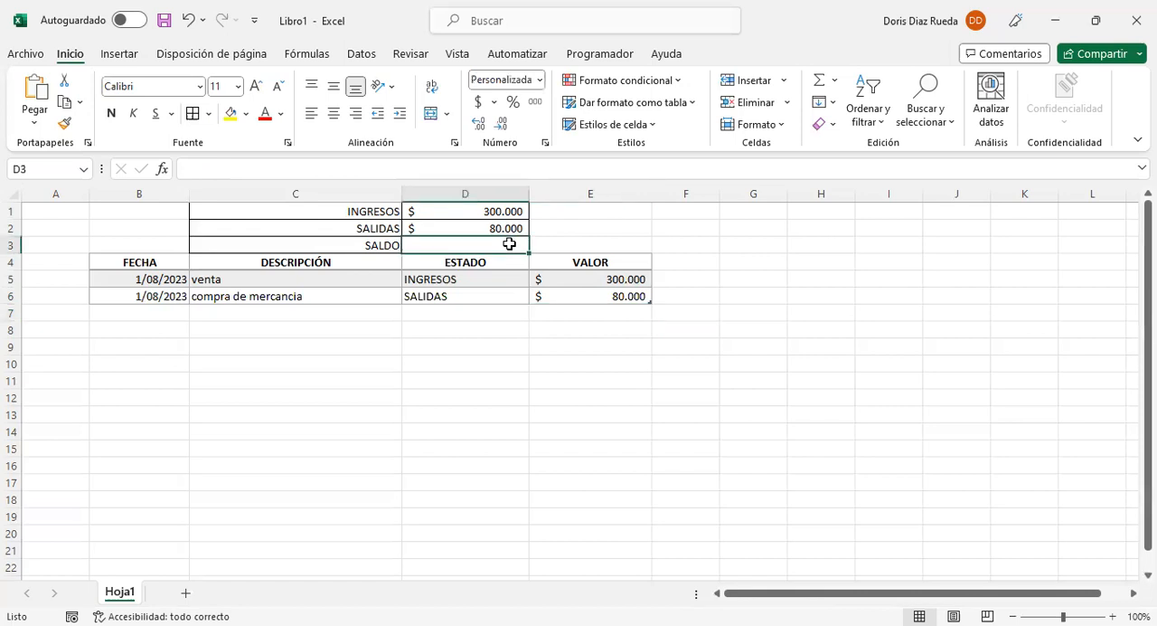
pyautogui.write('=')
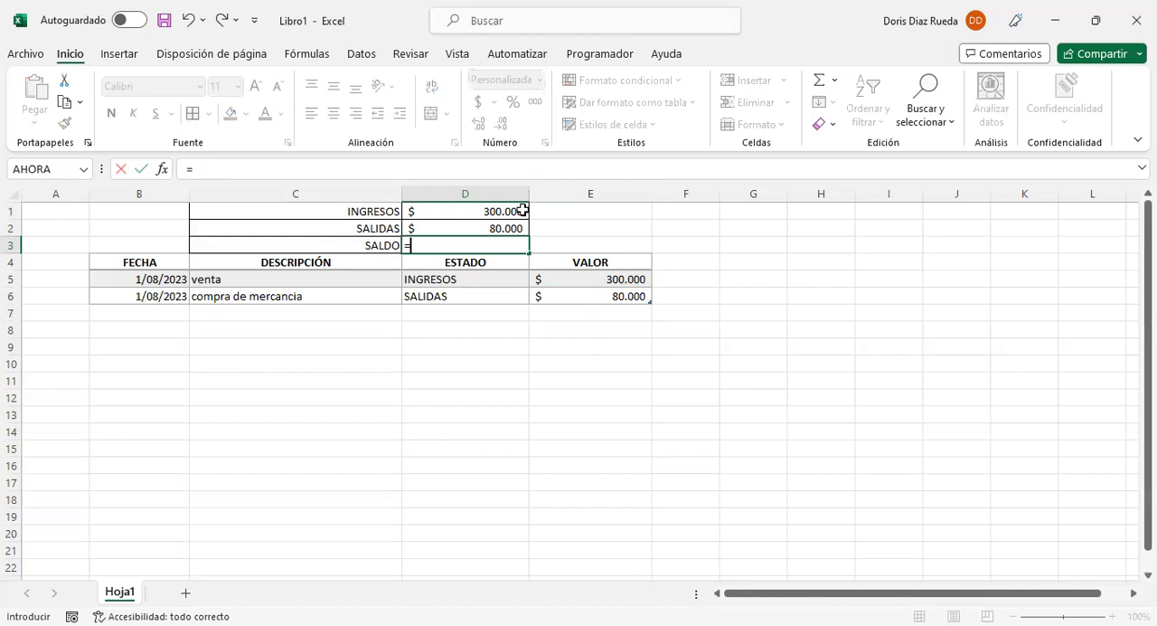
pyautogui.click(504, 211)
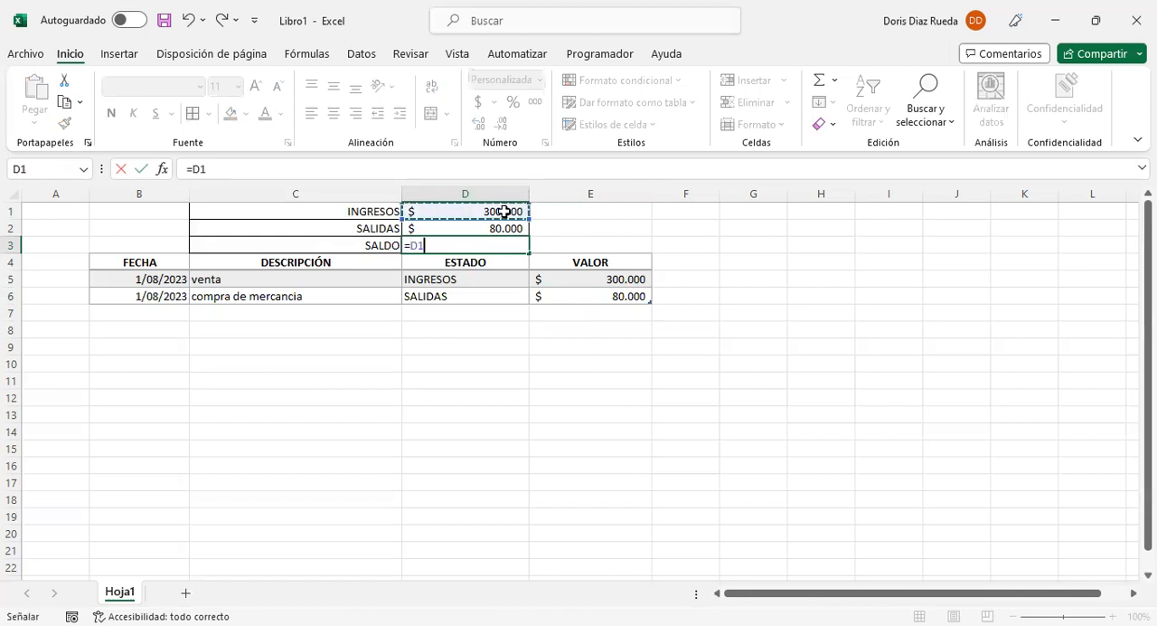
pyautogui.write('-')
pyautogui.click(495, 227)
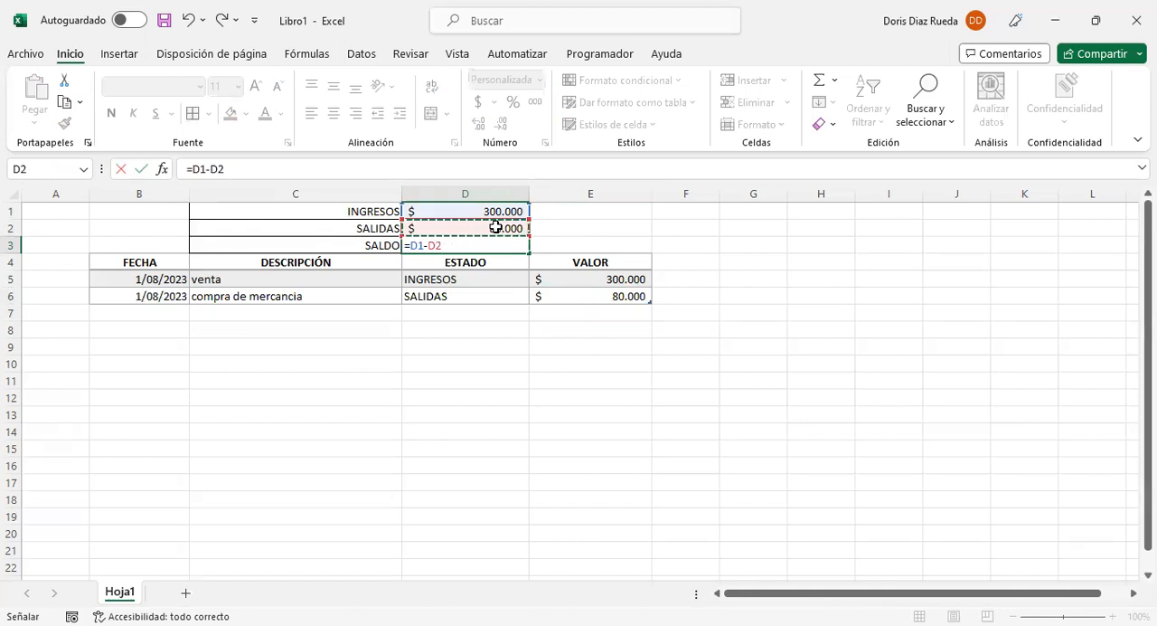
pyautogui.press('Return')
pyautogui.click(487, 242)
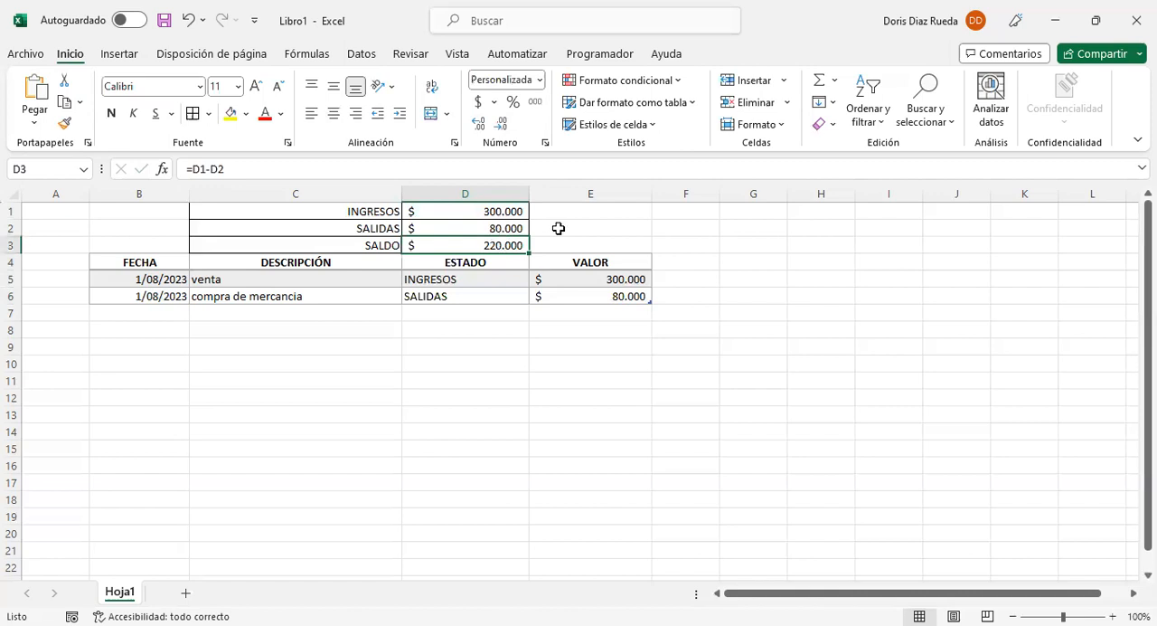
# Step: Format the SALDO row C3:D3 with a light orange fill and bold text at size 12
pyautogui.click(384, 244)
pyautogui.keyDown('shift'); pyautogui.click(414, 245); pyautogui.keyUp('shift')
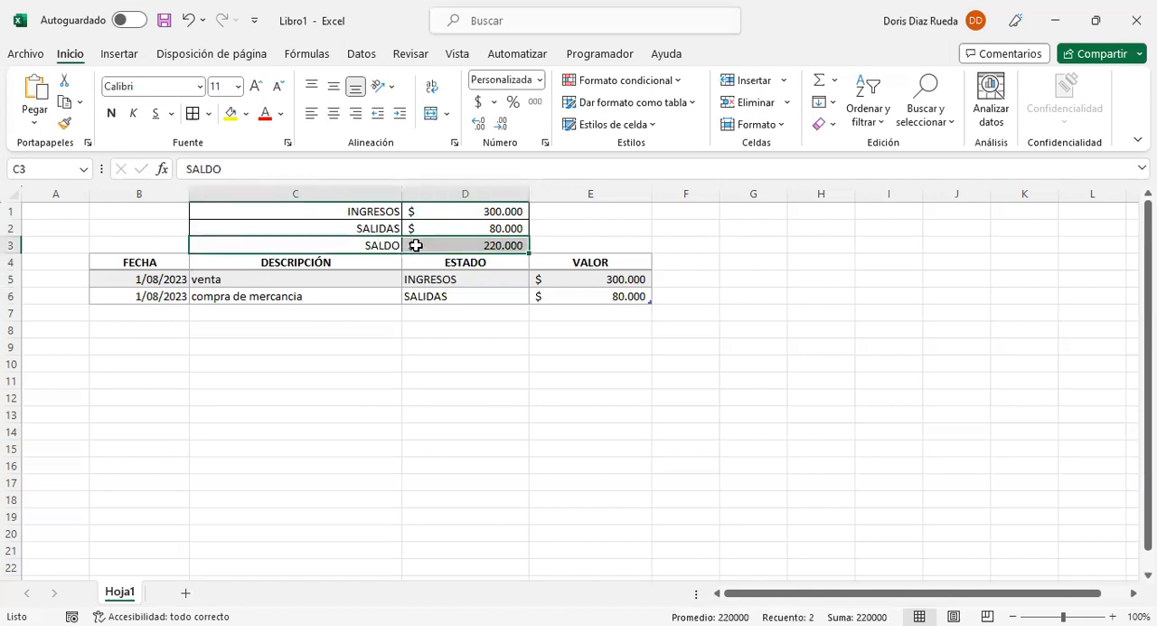
pyautogui.click(247, 114)
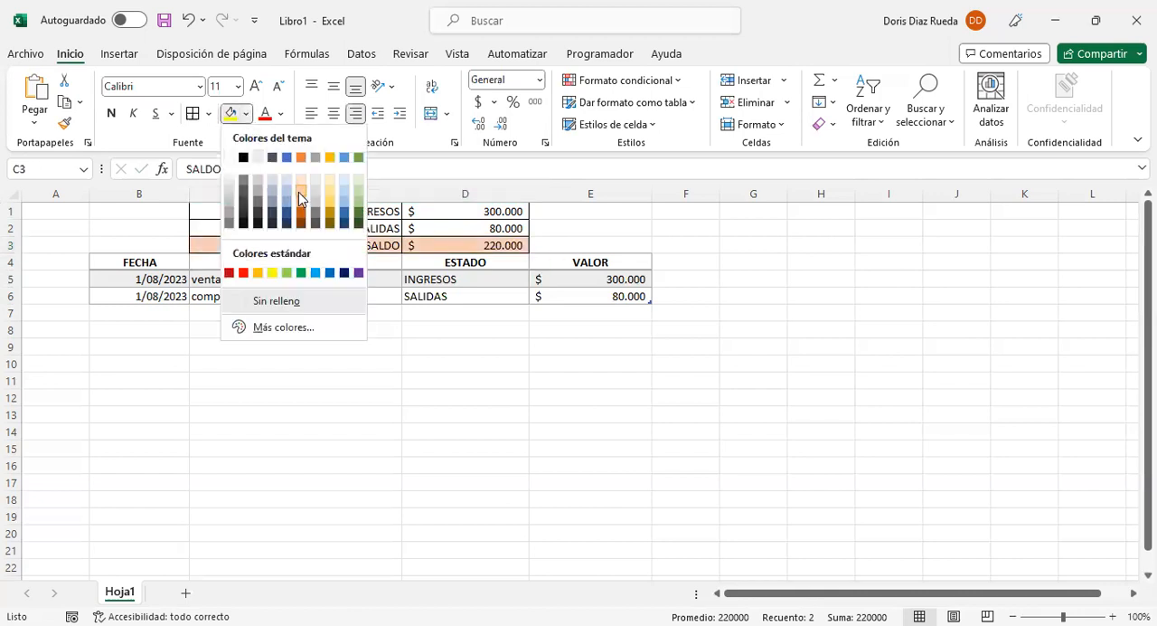
pyautogui.click(300, 193)
pyautogui.click(111, 110)
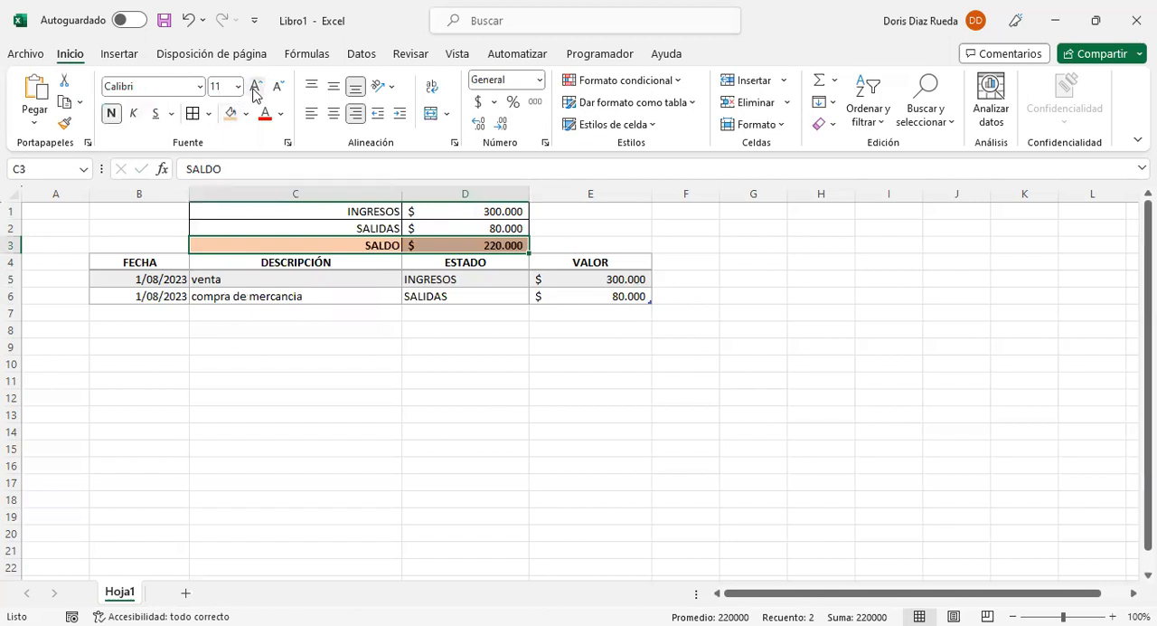
pyautogui.click(254, 91)
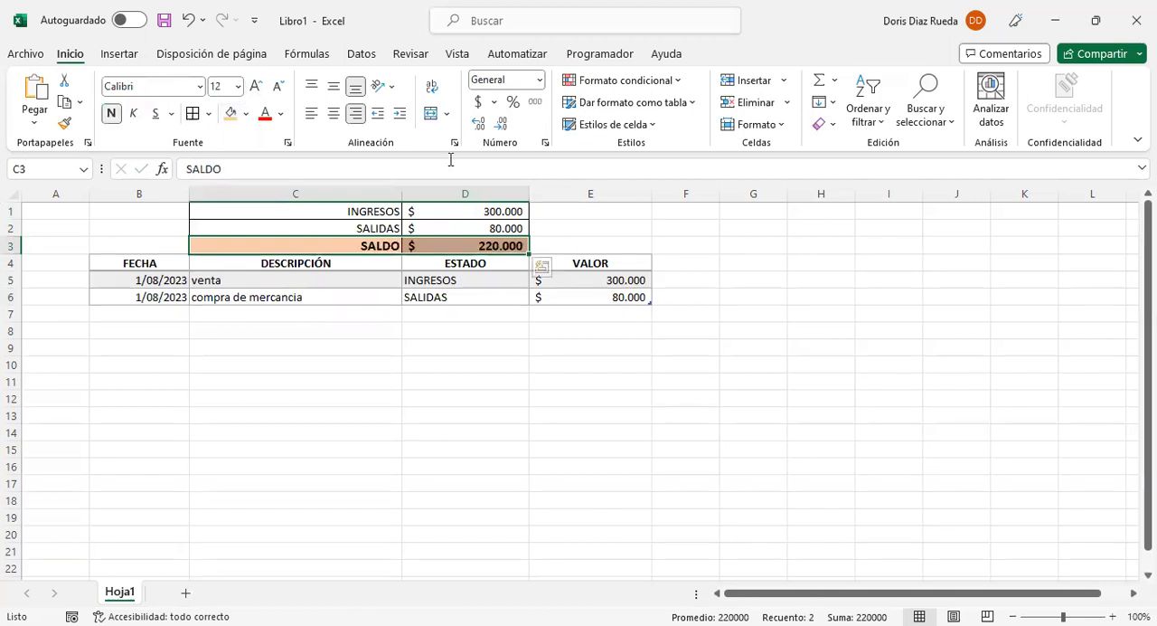
pyautogui.click(722, 290)
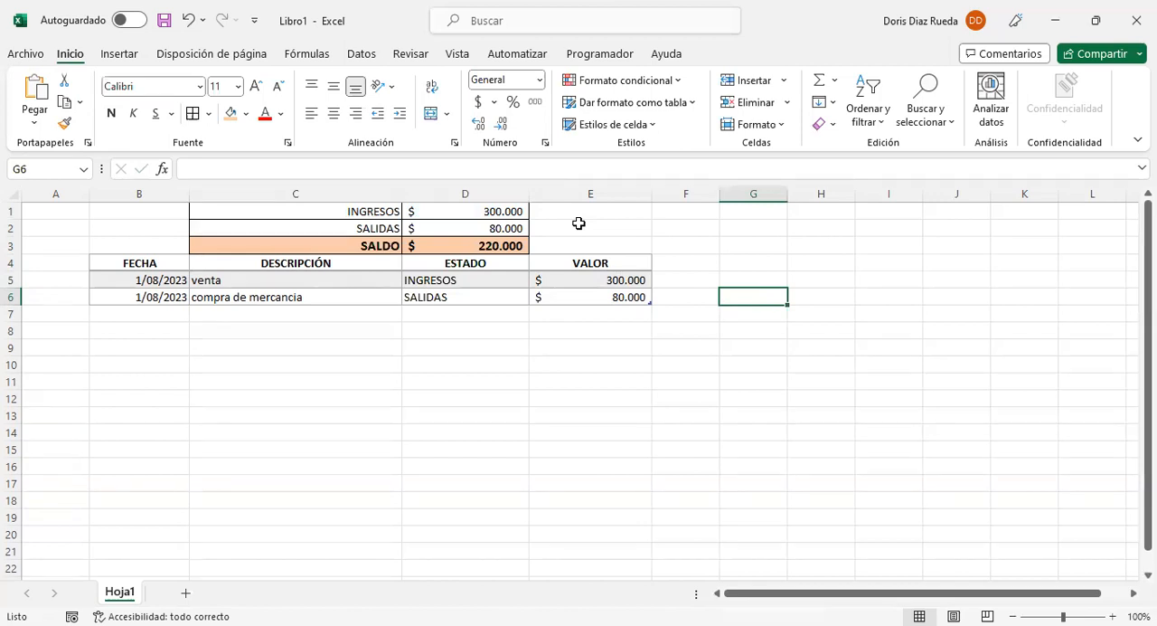
# Step: Add a third table row in row 7 with the FECHA 2/08/2023 filled down from above and the DESCRIPCIÓN "venta"
pyautogui.click(166, 311)
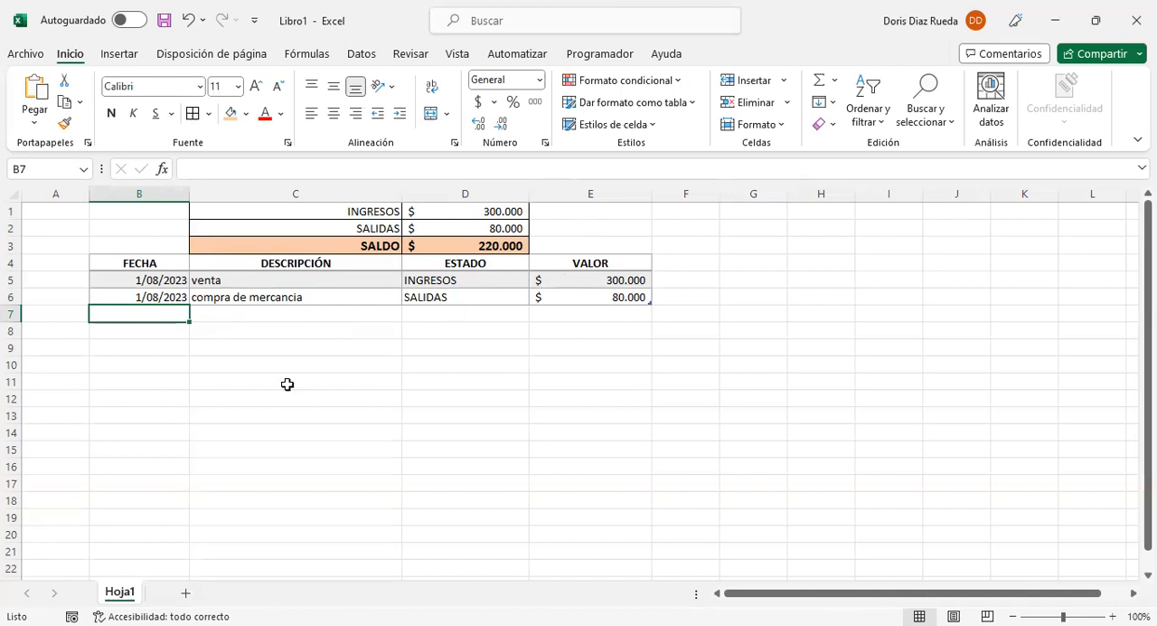
pyautogui.click(178, 294)
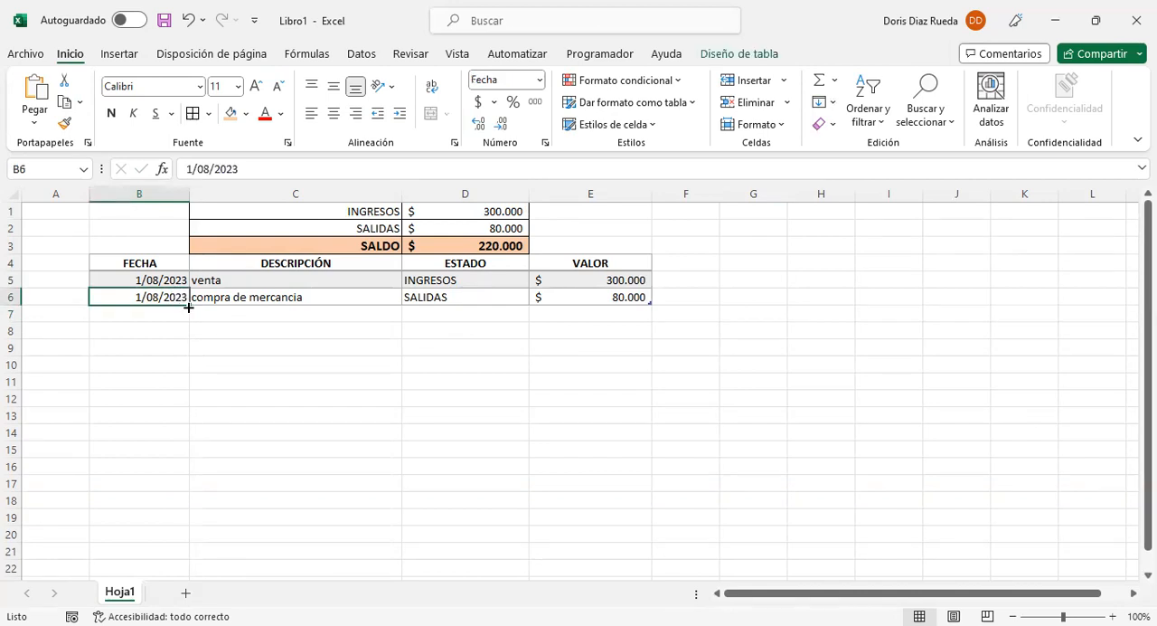
pyautogui.moveTo(189, 305); pyautogui.dragTo(186, 323)
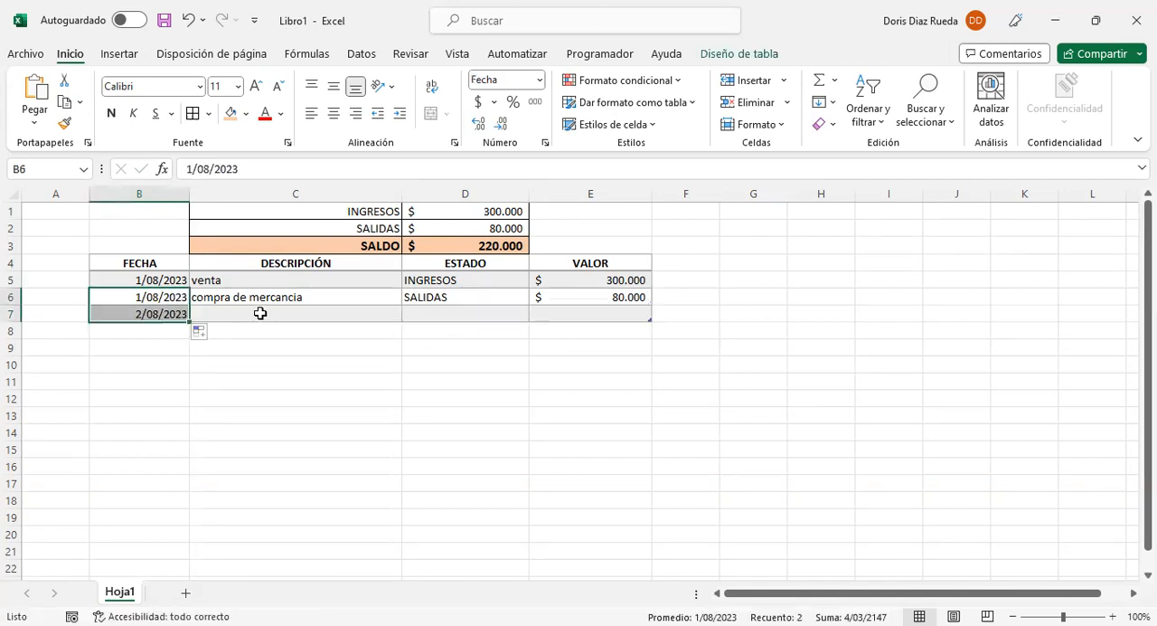
pyautogui.click(259, 312)
pyautogui.write('venta')
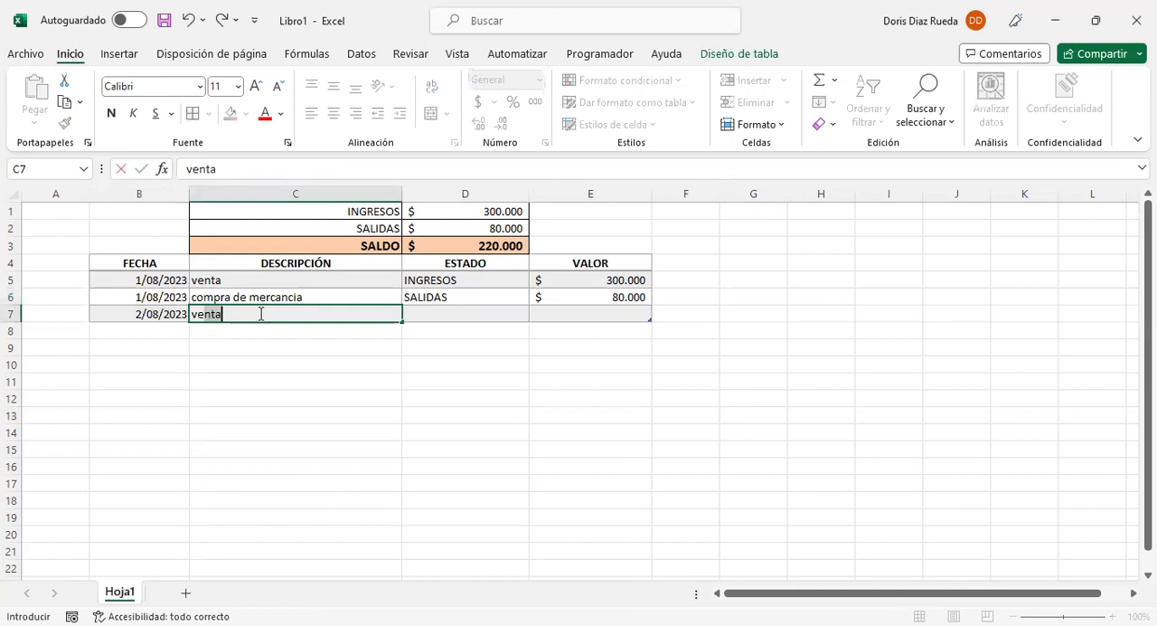
# Step: Choose INGRESOS as the third row's ESTADO and enter 120000 as its VALOR
pyautogui.click(443, 311)
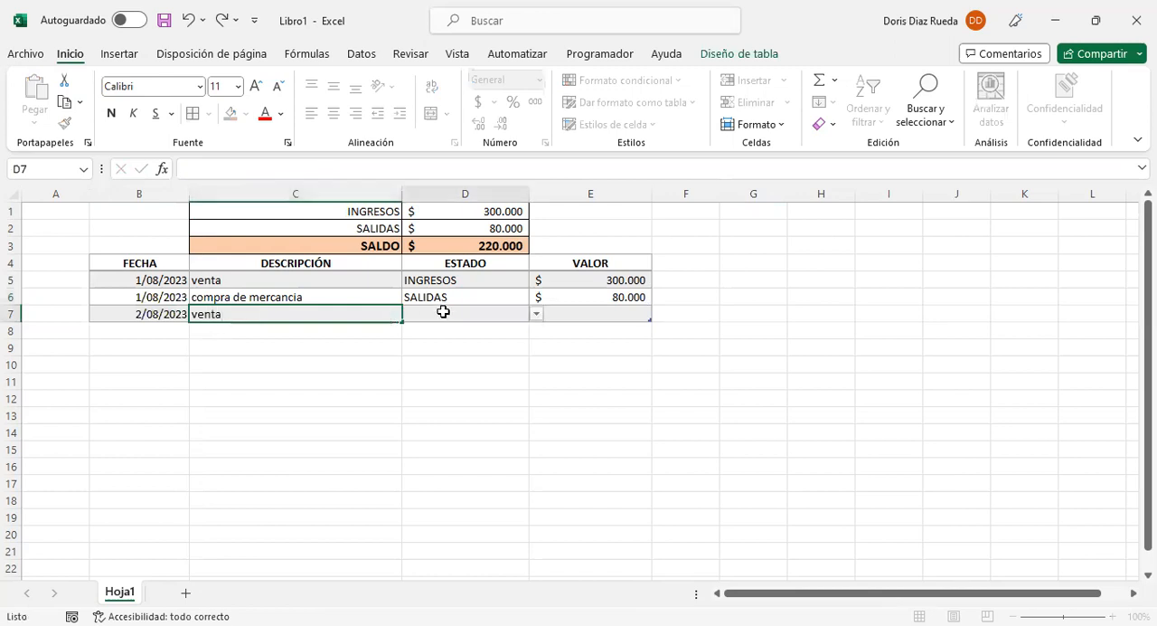
pyautogui.click(537, 316)
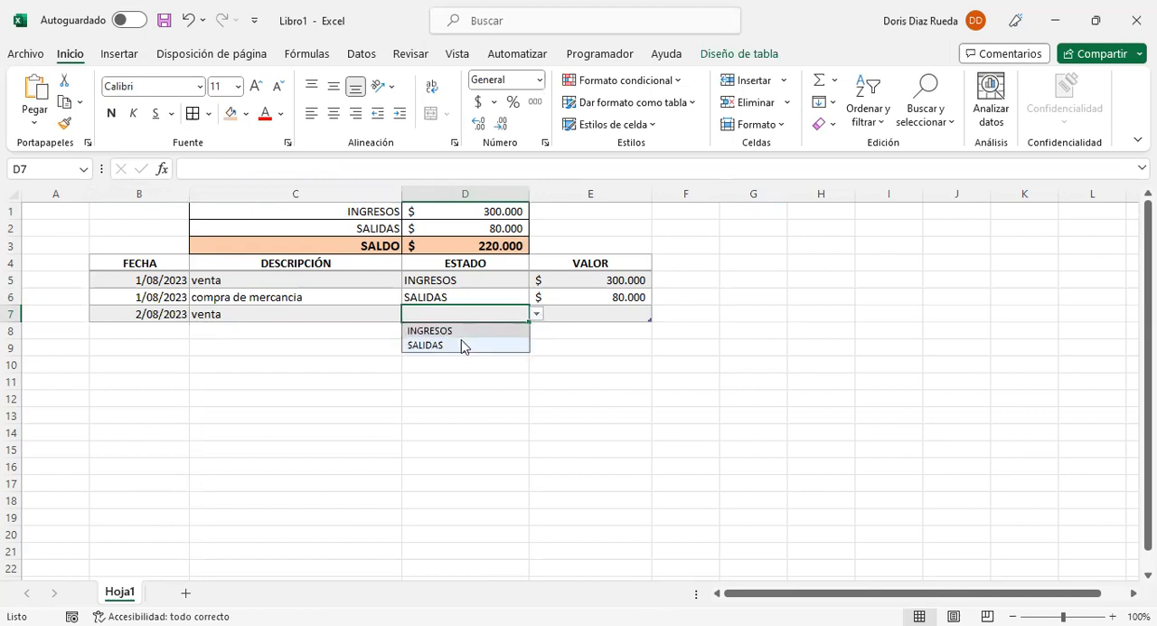
pyautogui.click(461, 331)
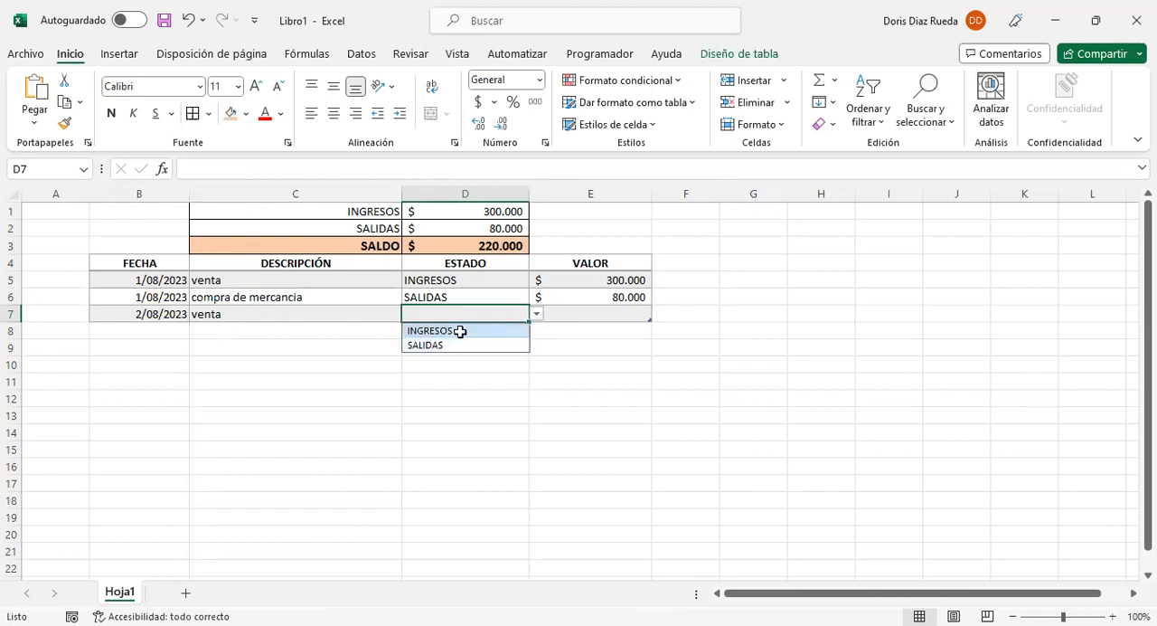
pyautogui.click(608, 315)
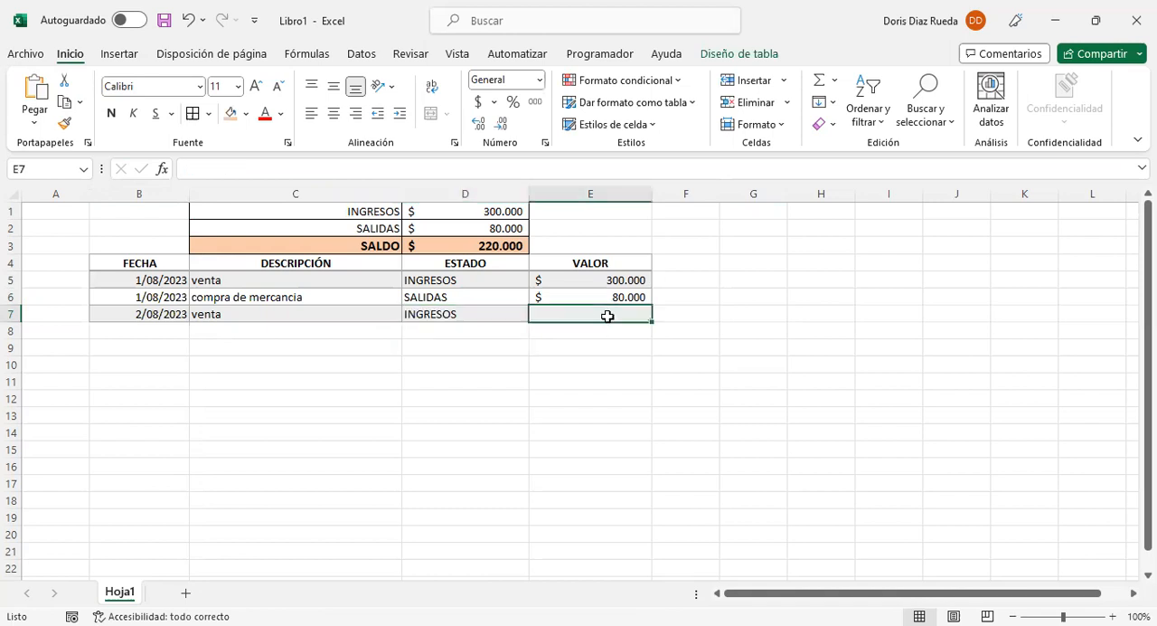
pyautogui.write('120')
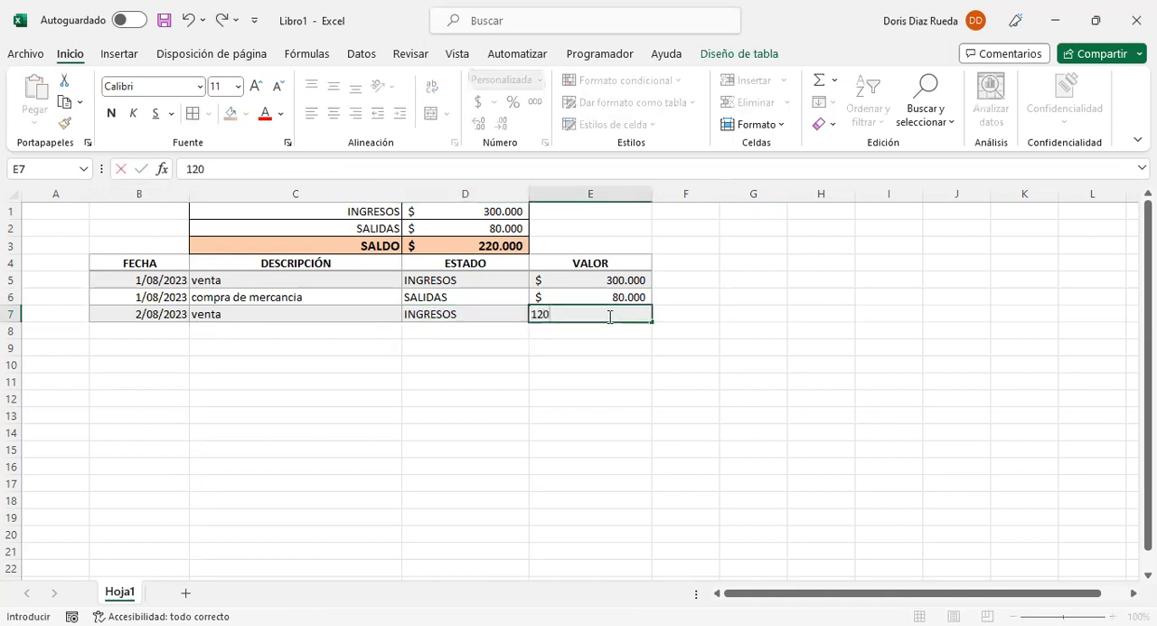
pyautogui.write('.000')
pyautogui.press('Return')
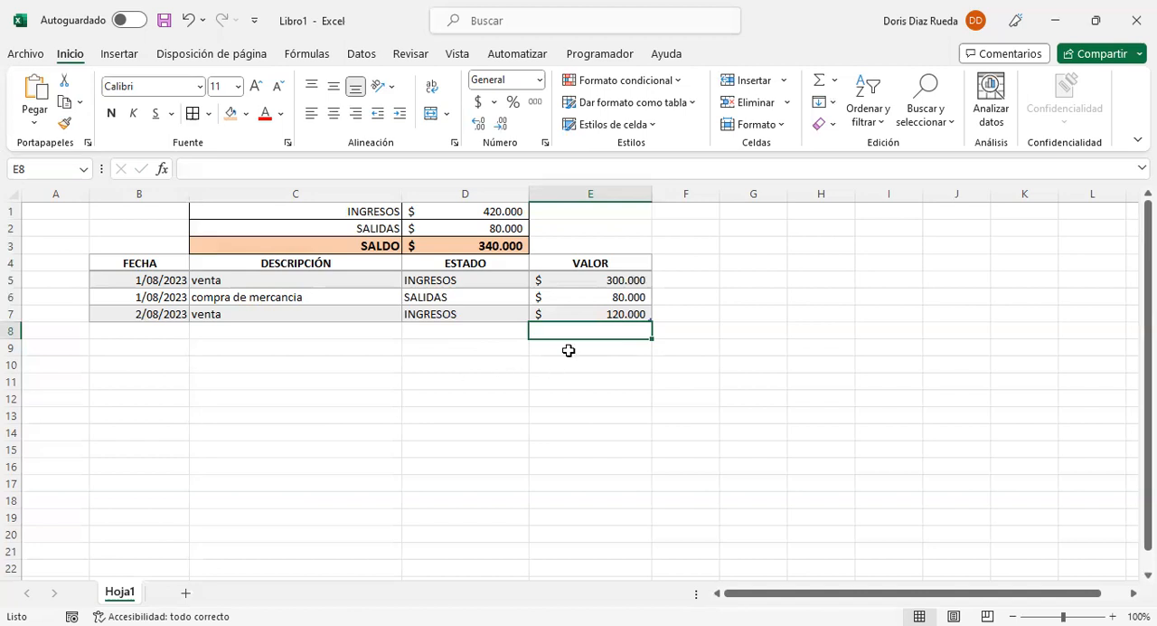
# Step: Rename the sheet Hoja1 as agosto
pyautogui.rightClick(124, 595)
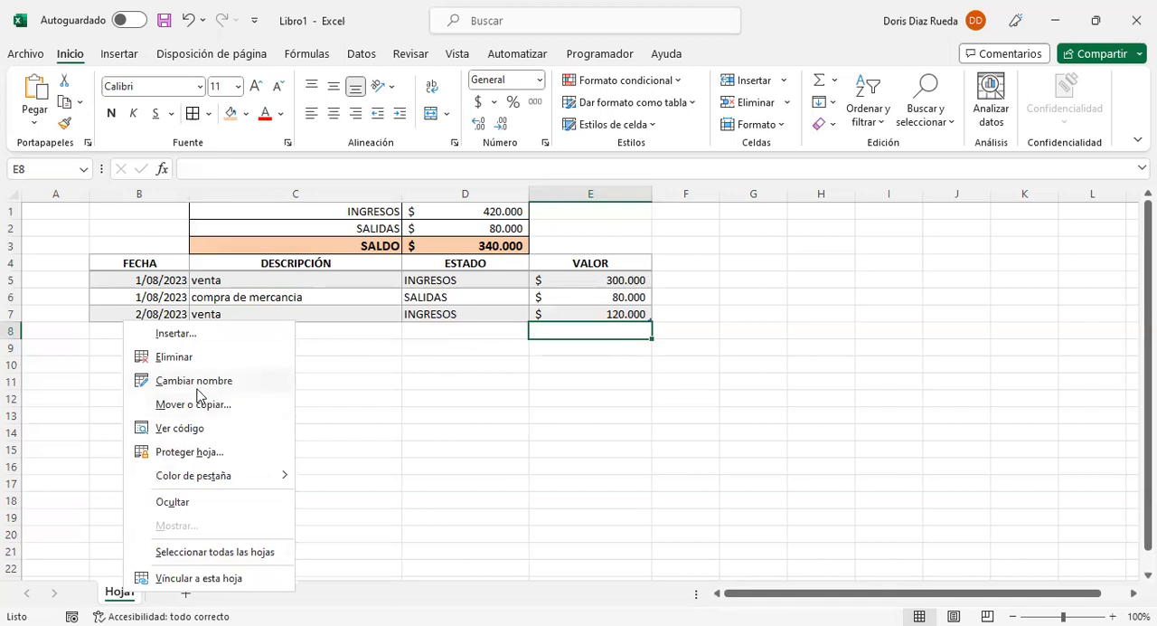
pyautogui.click(111, 465)
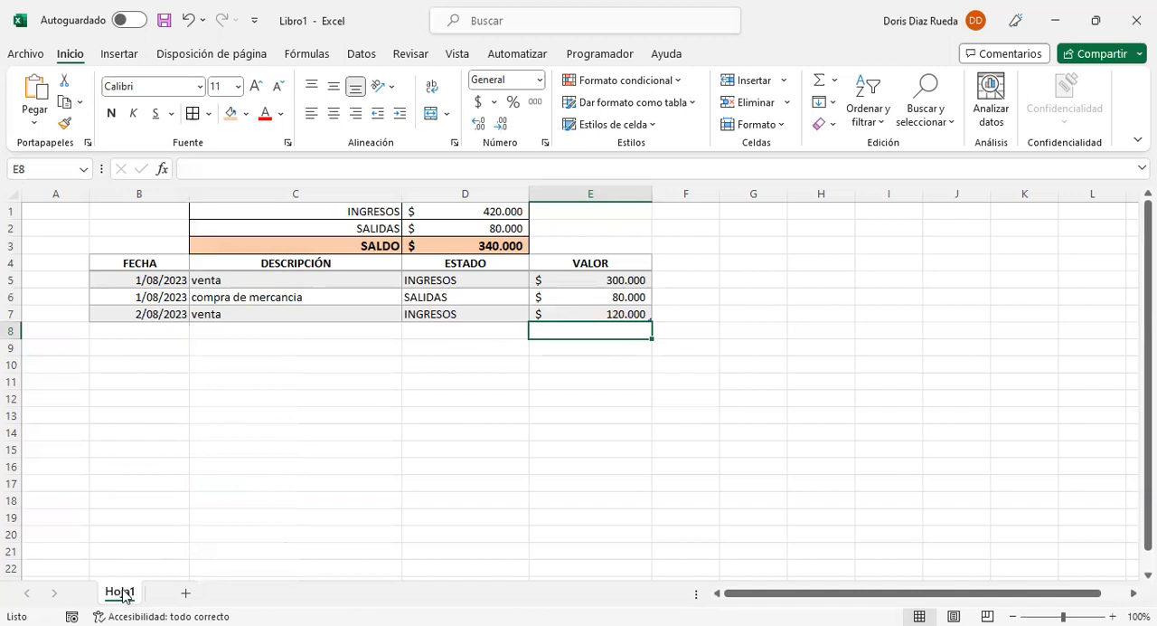
pyautogui.doubleClick(122, 592)
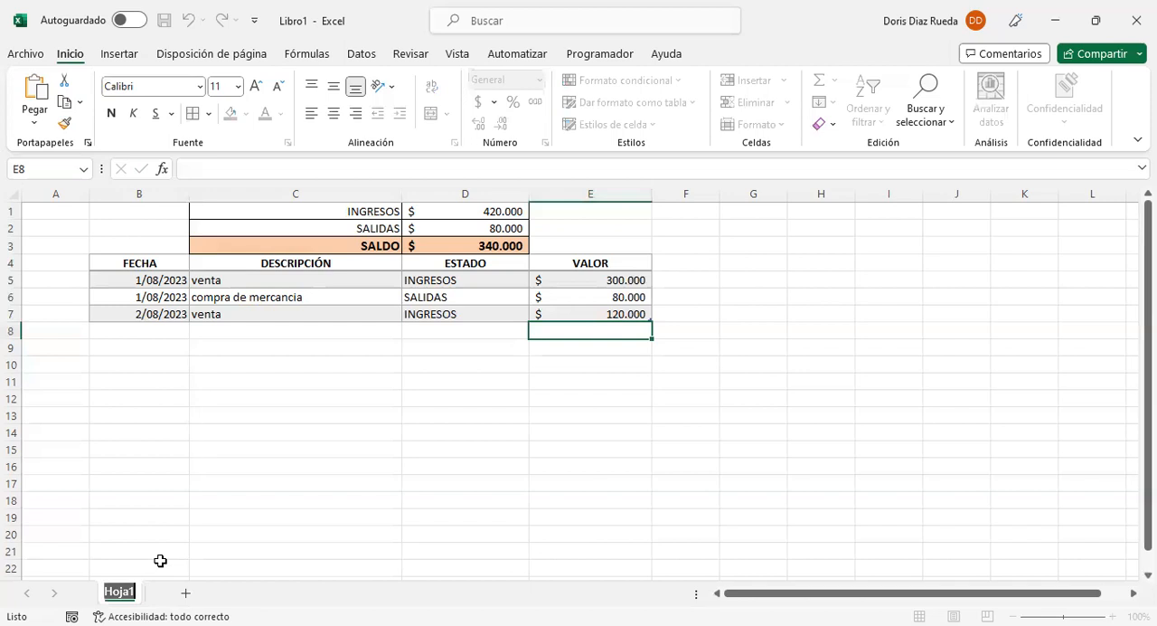
pyautogui.write('agoto')
pyautogui.press('BackSpace')
pyautogui.press('BackSpace')
pyautogui.write('sto')
pyautogui.click(161, 562)
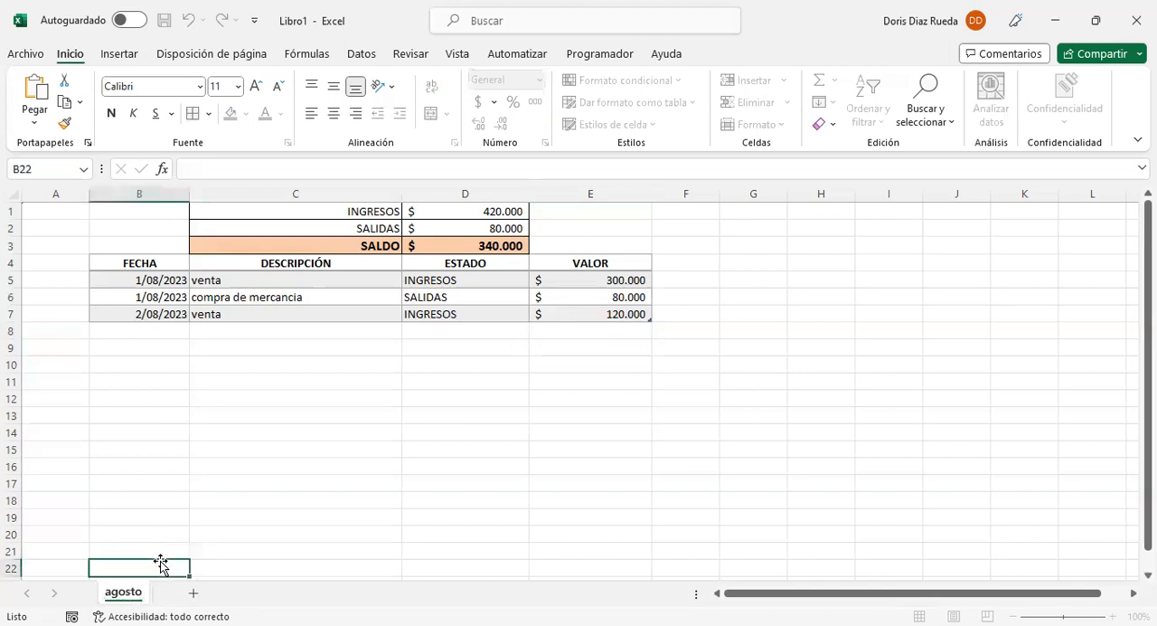
# Step: Give the agosto sheet a light orange tab color
pyautogui.rightClick(126, 595)
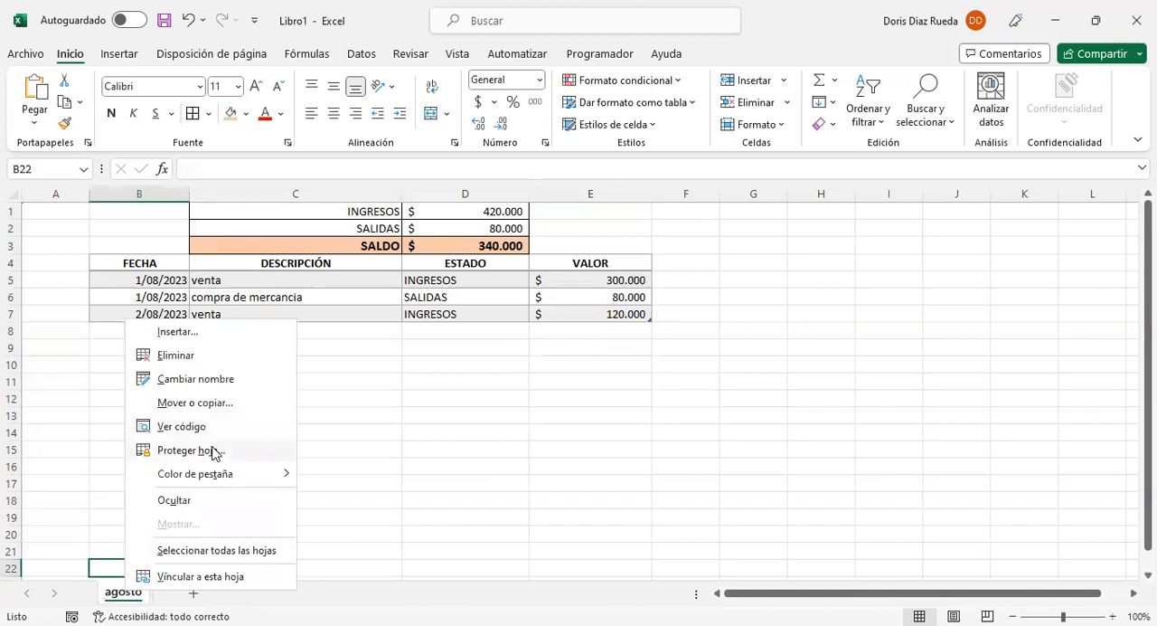
pyautogui.moveTo(255, 478)
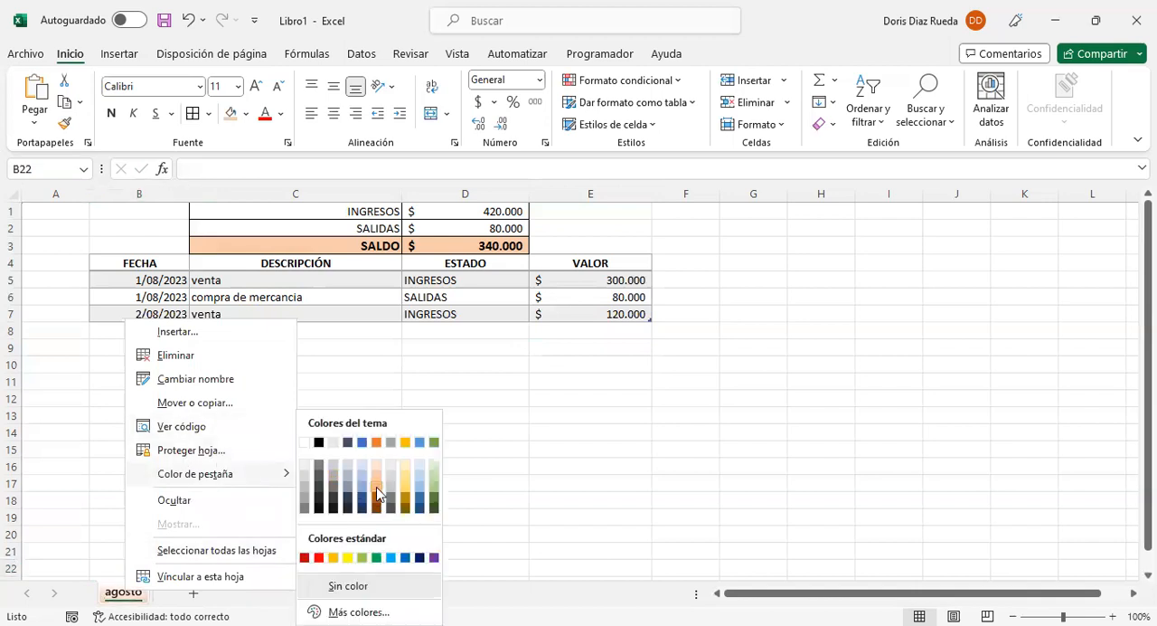
pyautogui.click(256, 503)
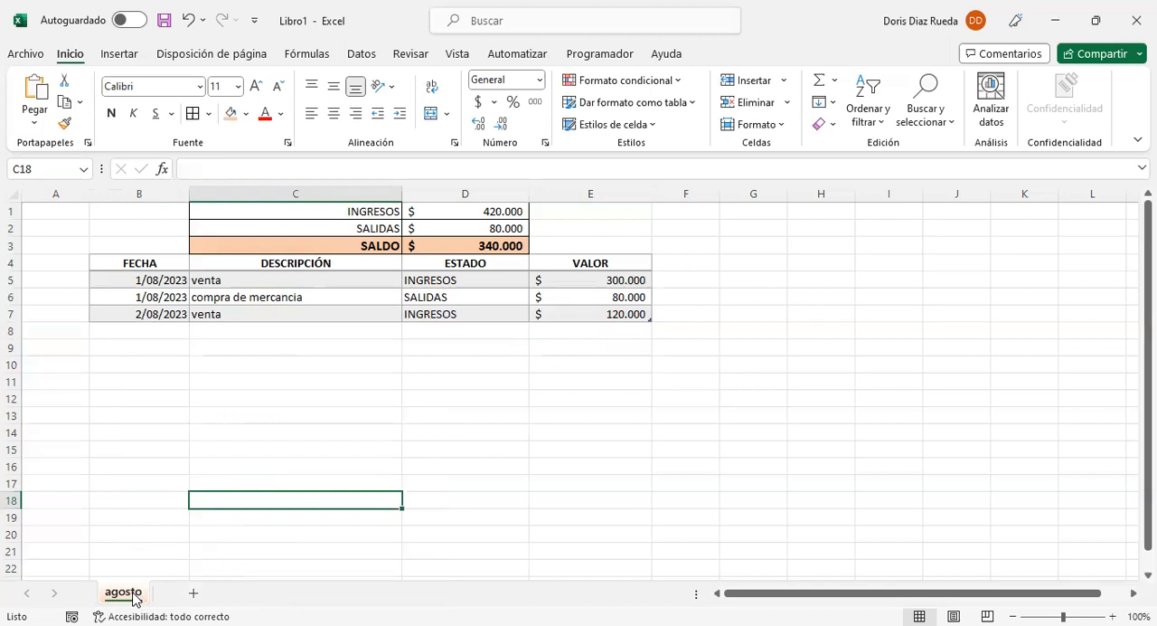
# Step: Add a blank sheet after agosto and place a duplicate of the agosto sheet between the two
pyautogui.click(193, 594)
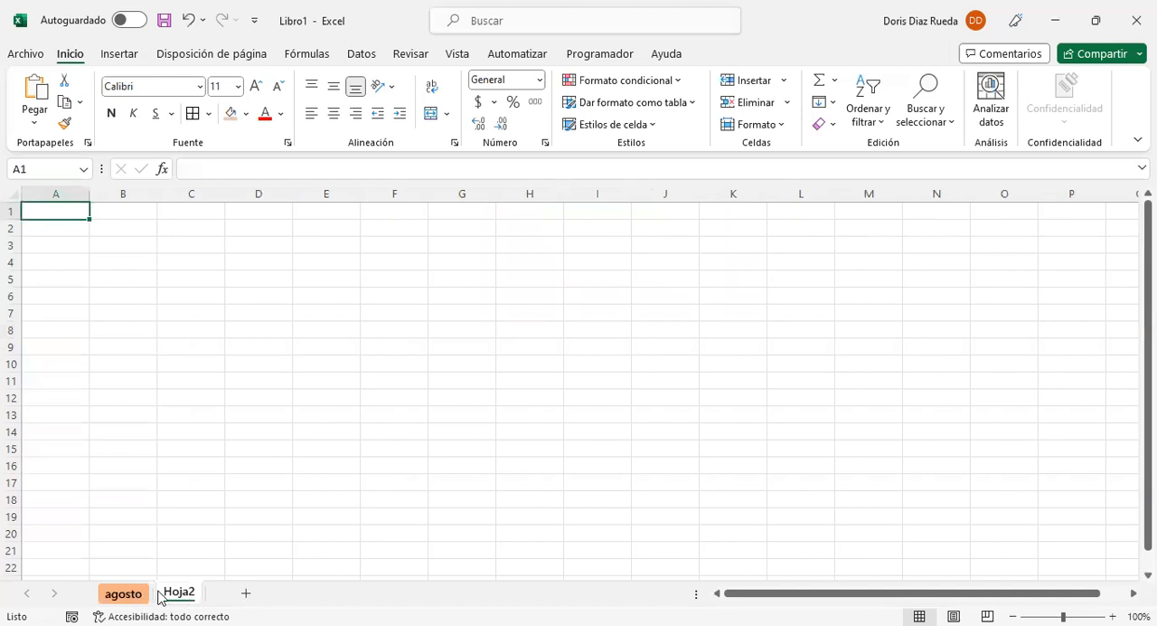
pyautogui.click(127, 594)
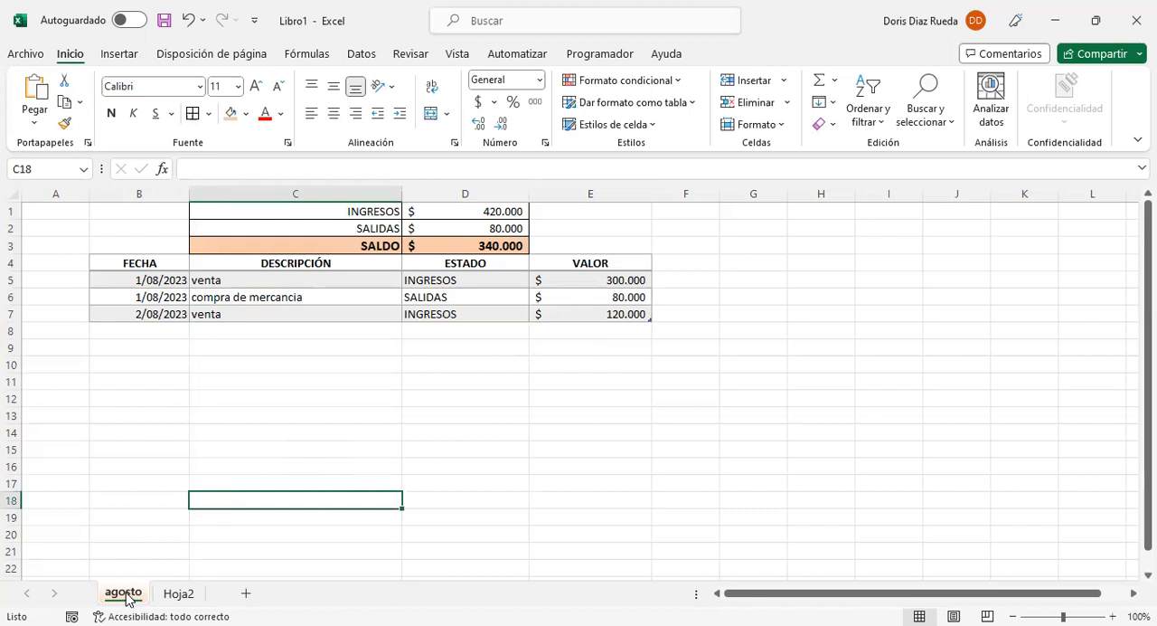
pyautogui.moveTo(129, 597); pyautogui.dragTo(174, 597)
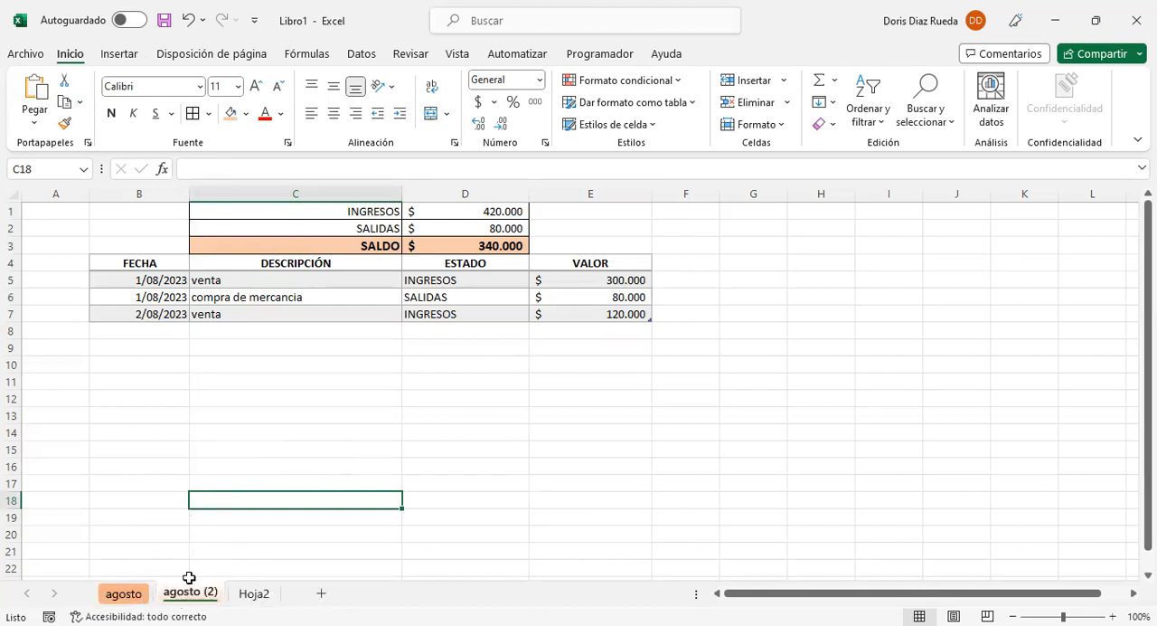
pyautogui.click(133, 593)
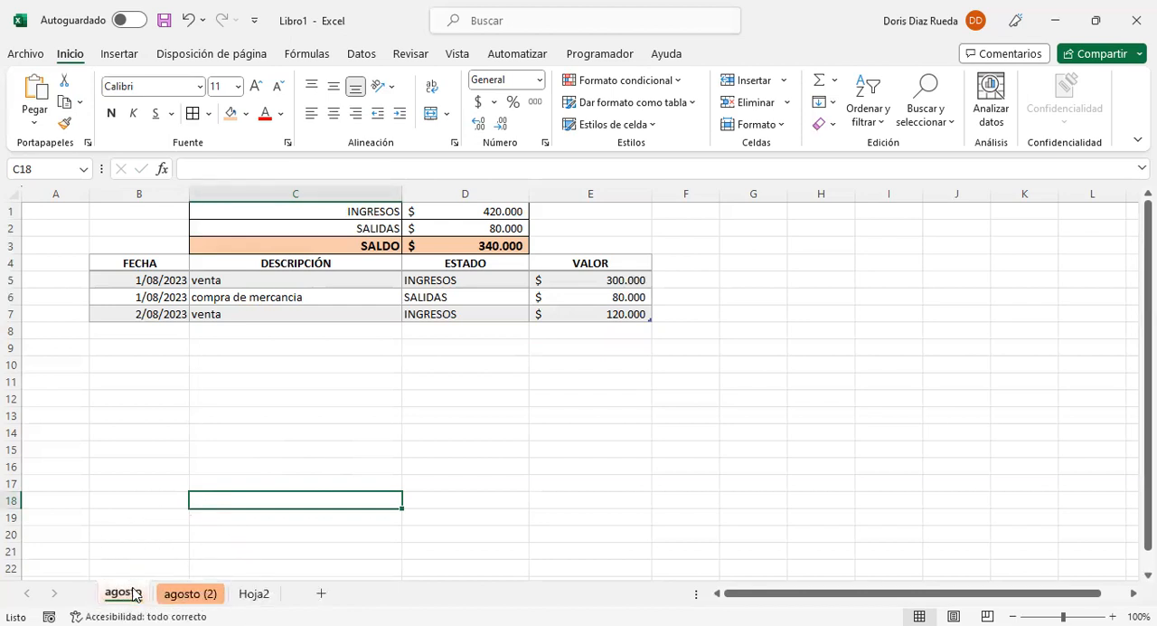
pyautogui.click(197, 597)
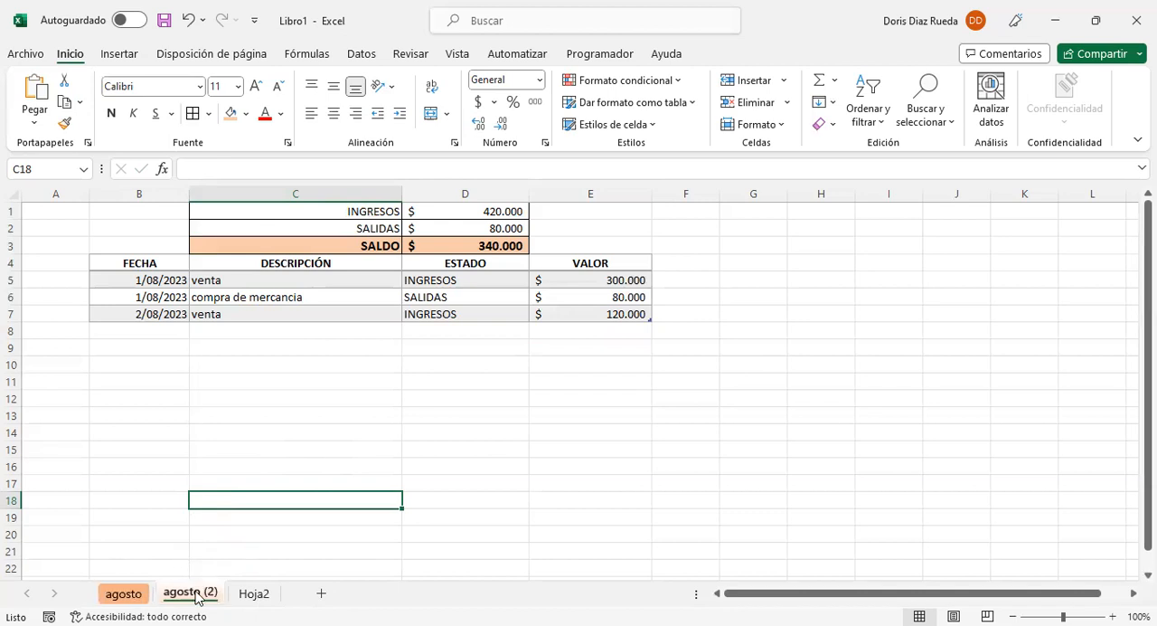
# Step: Rename the duplicated agosto sheet as septiembre
pyautogui.rightClick(197, 597)
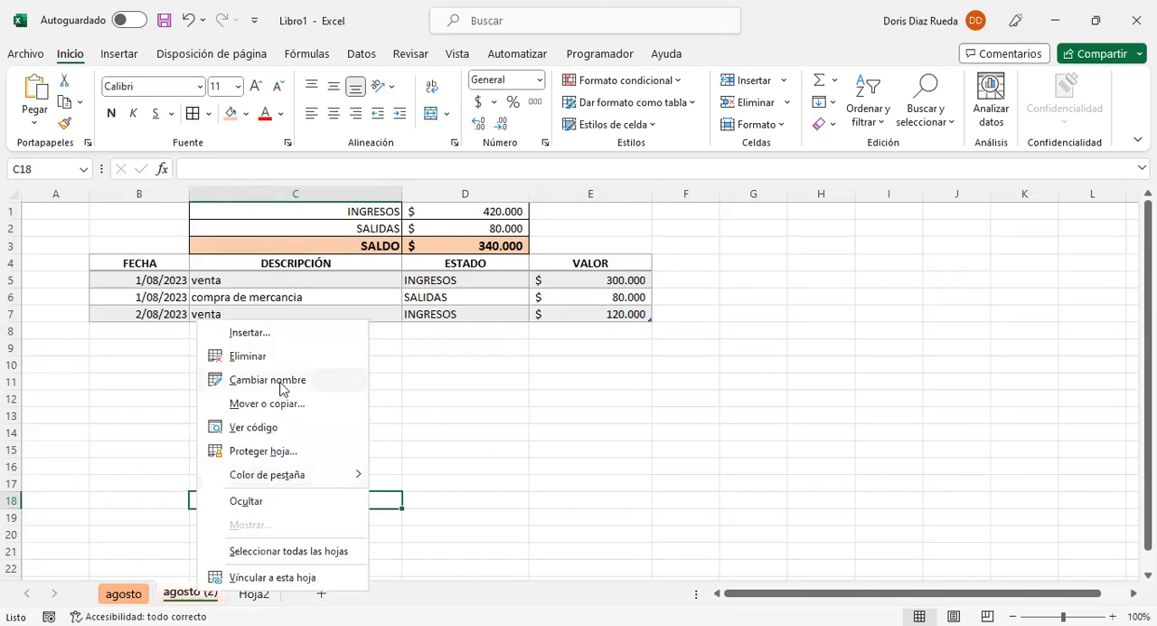
pyautogui.click(280, 383)
pyautogui.write('se')
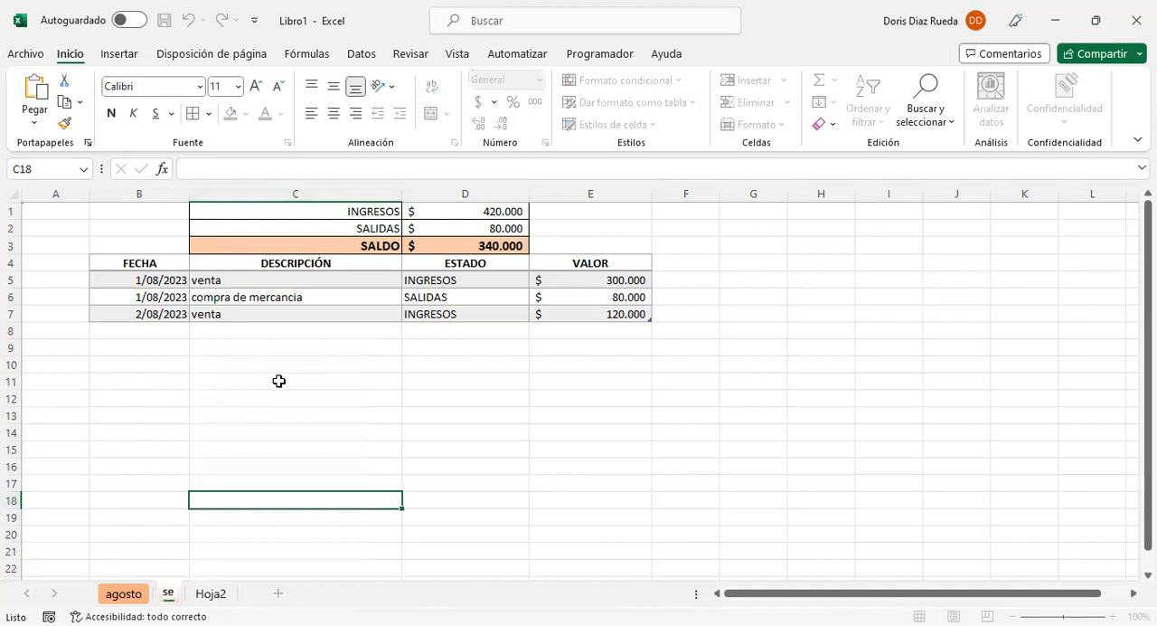
pyautogui.write('ptiembre')
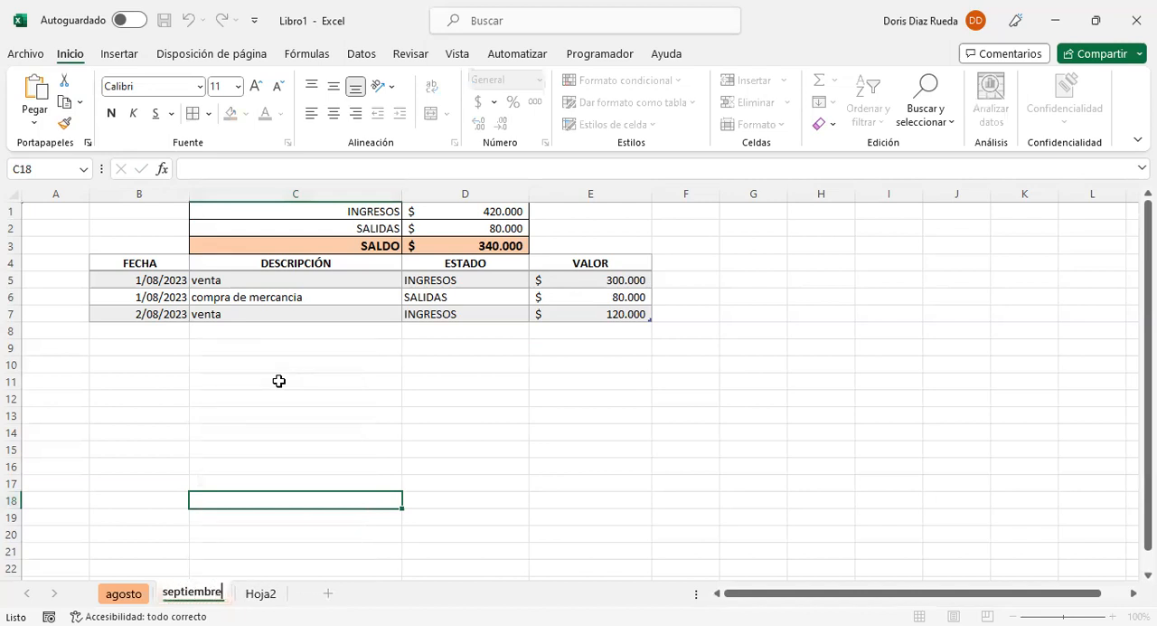
pyautogui.click(278, 381)
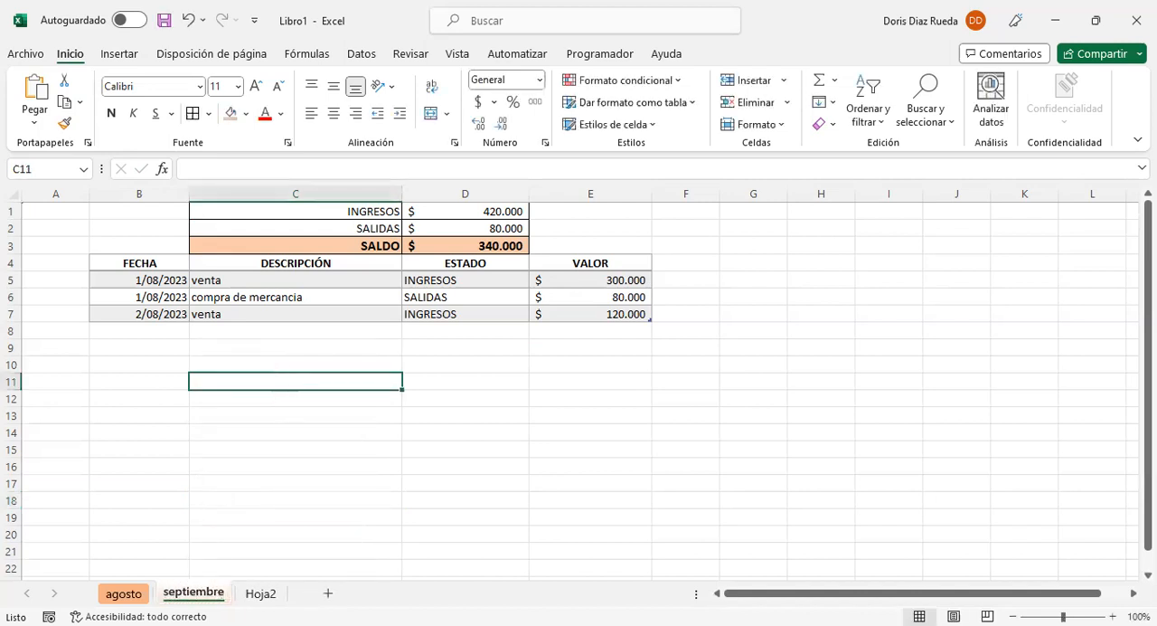
pyautogui.rightClick(198, 595)
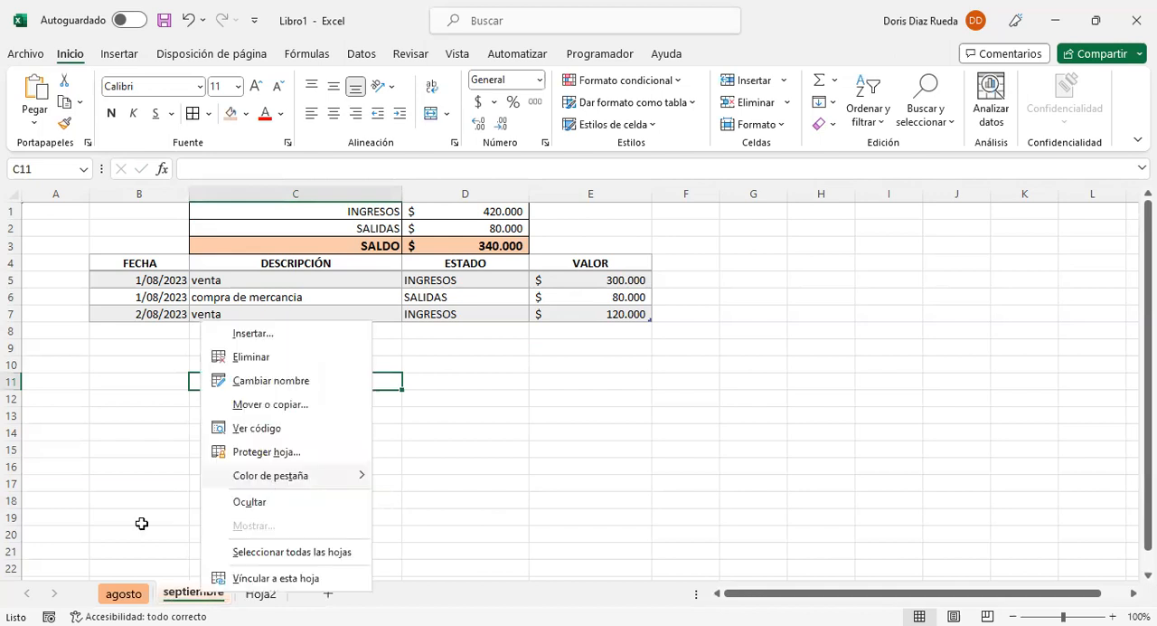
pyautogui.press('Escape')
pyautogui.click(286, 350)
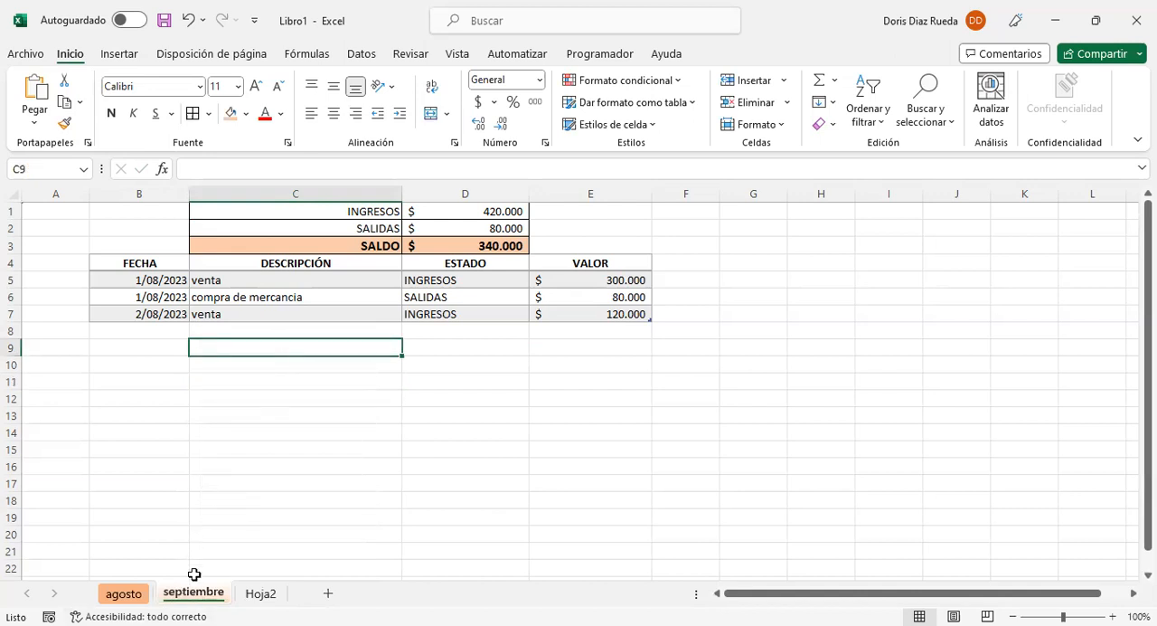
# Step: Compare the agosto sheet with septiembre and review each field of the first record in the septiembre table
pyautogui.click(140, 597)
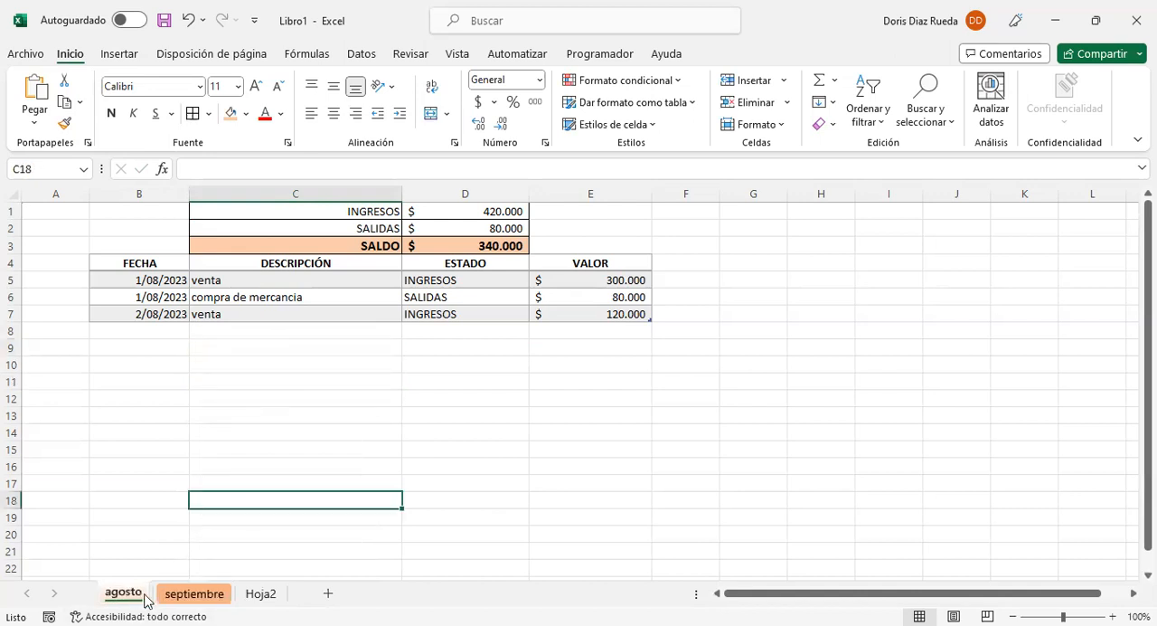
pyautogui.click(193, 597)
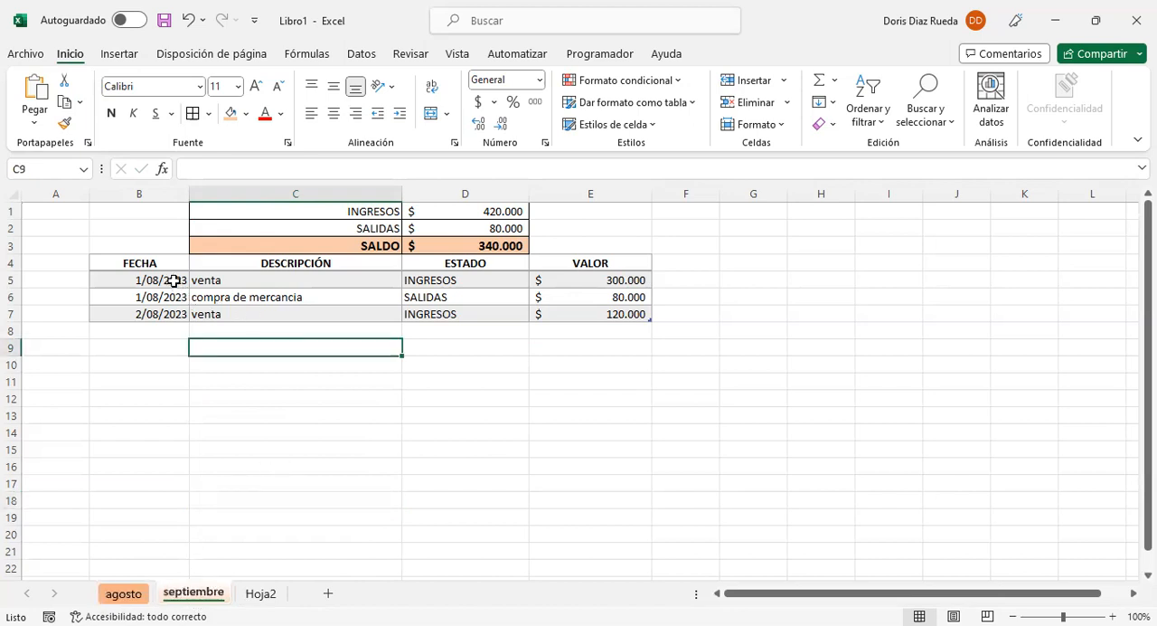
pyautogui.click(174, 281)
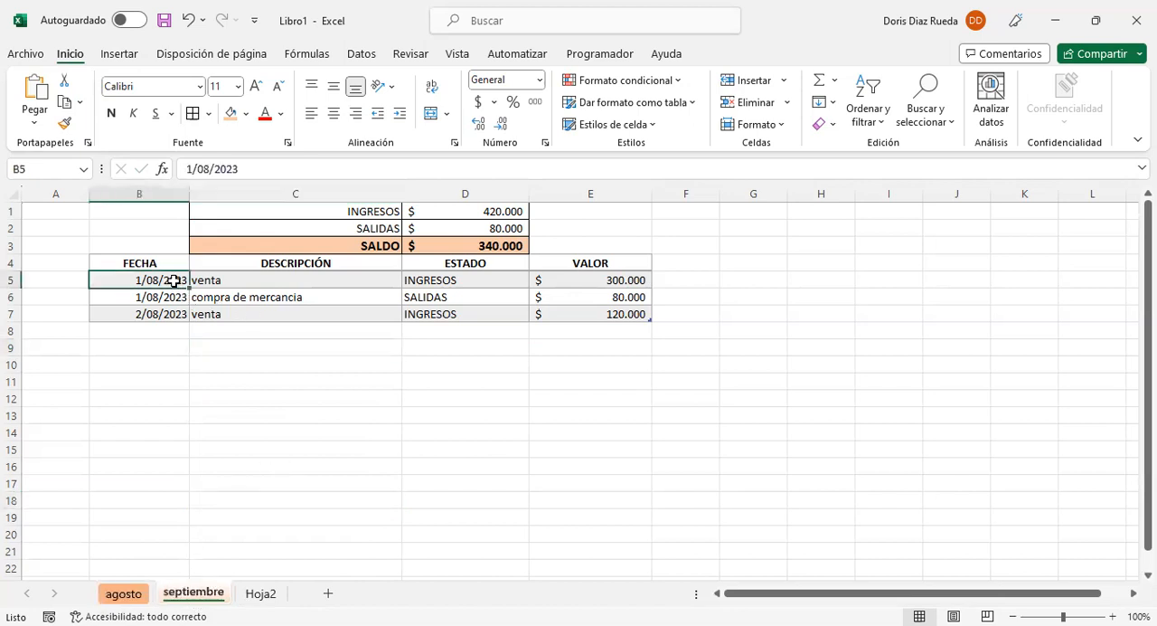
pyautogui.click(324, 279)
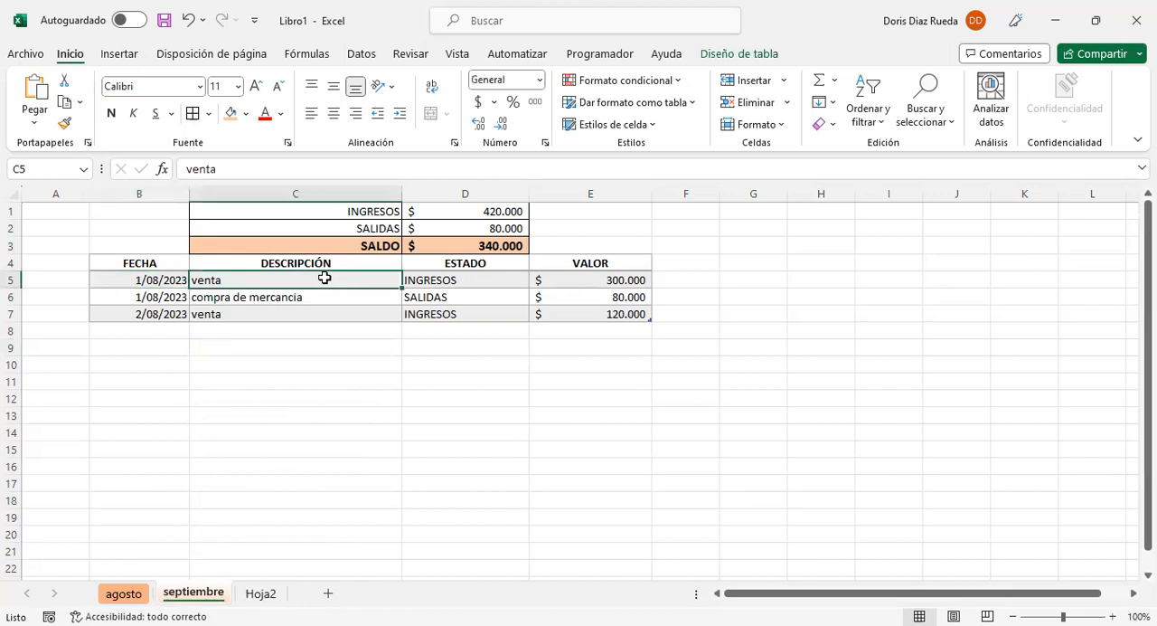
pyautogui.click(439, 279)
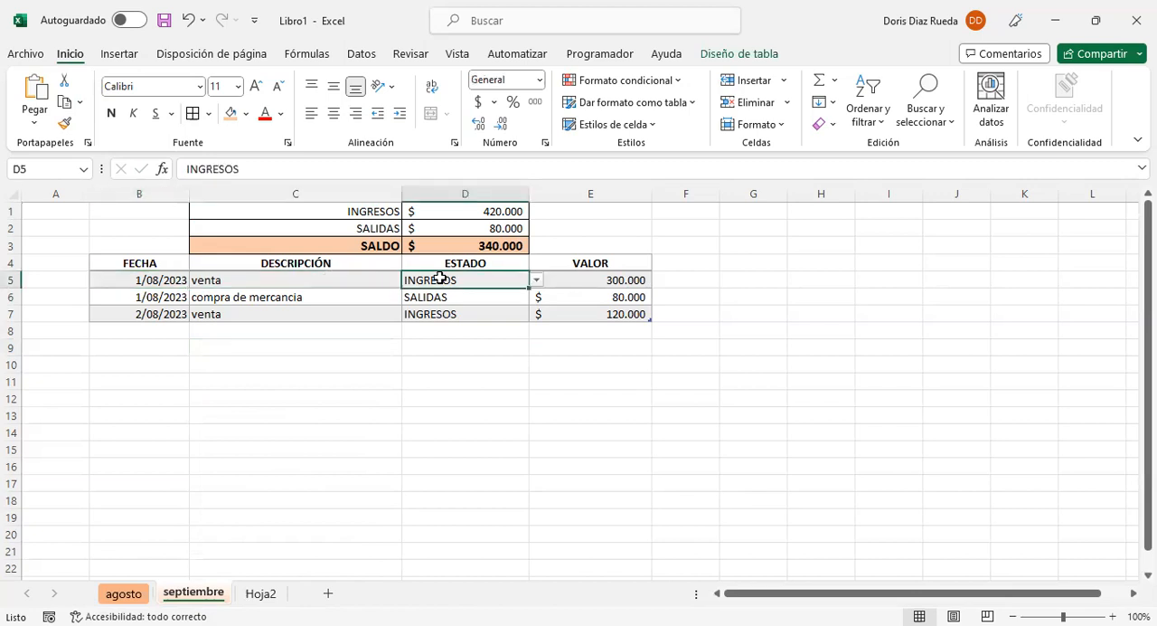
pyautogui.click(572, 281)
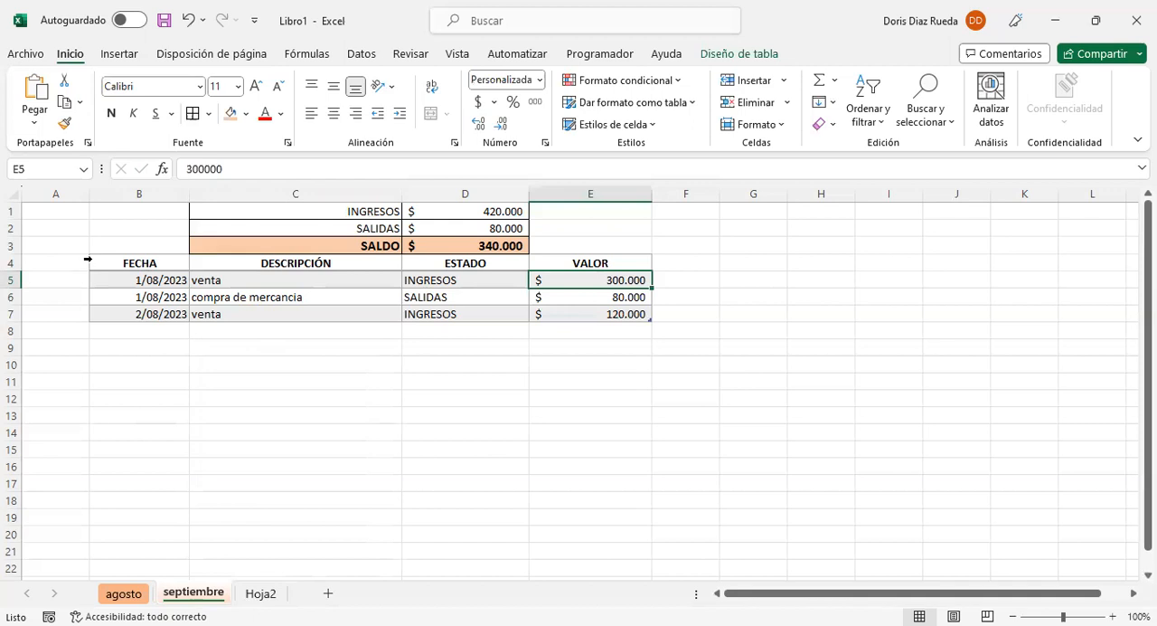
# Step: Clear the contents of all the records in the septiembre table, keeping its headers and summary formulas
pyautogui.click(88, 251)
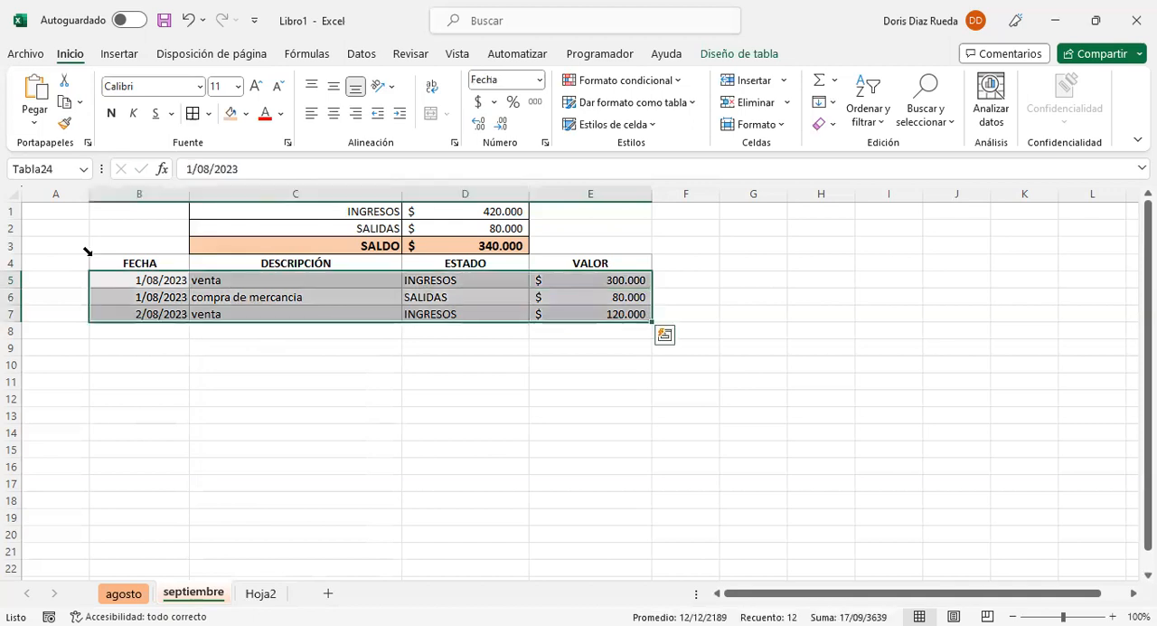
pyautogui.press('Delete')
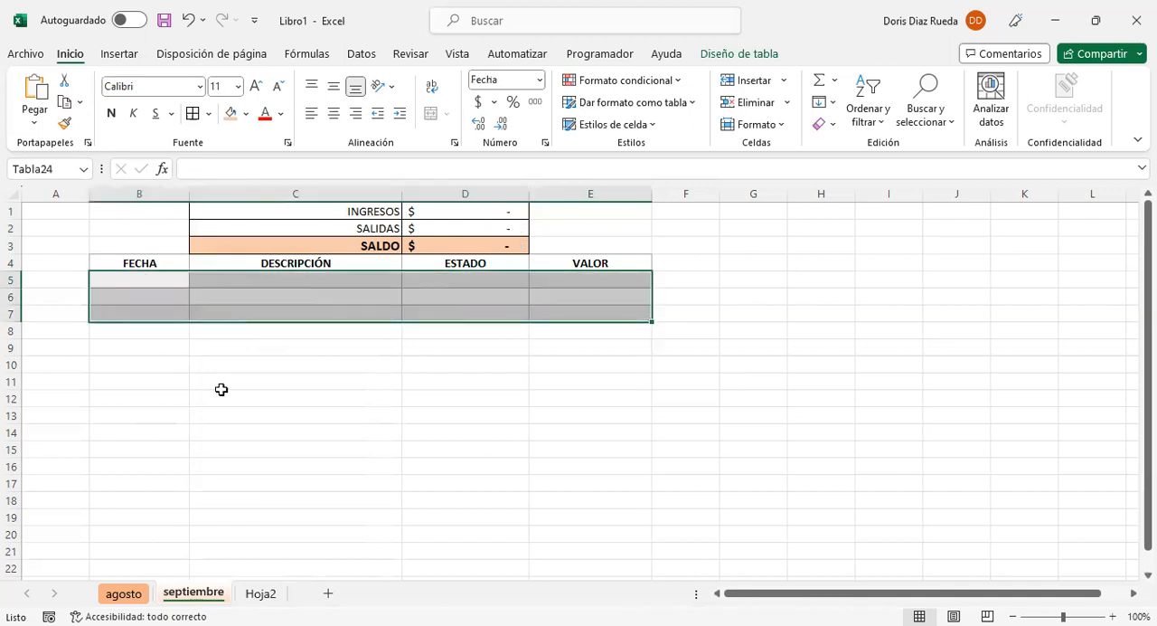
pyautogui.click(222, 389)
pyautogui.click(233, 286)
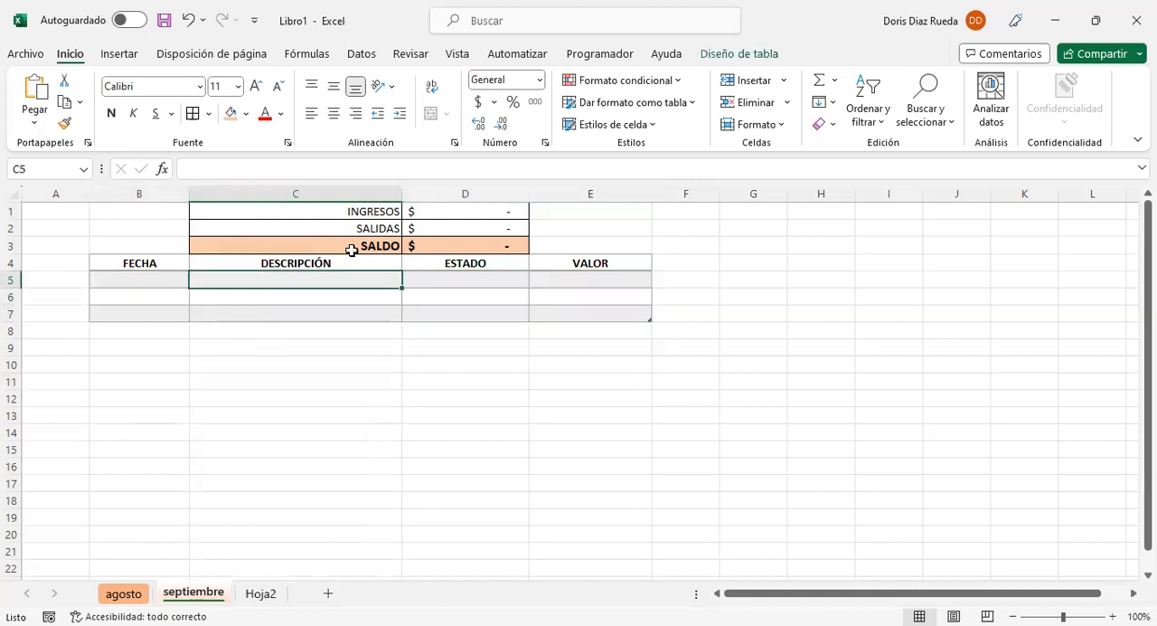
# Step: Inspect the INGRESOS and SALIDAS summary formulas and the emptied table cells on the septiembre sheet
pyautogui.click(480, 210)
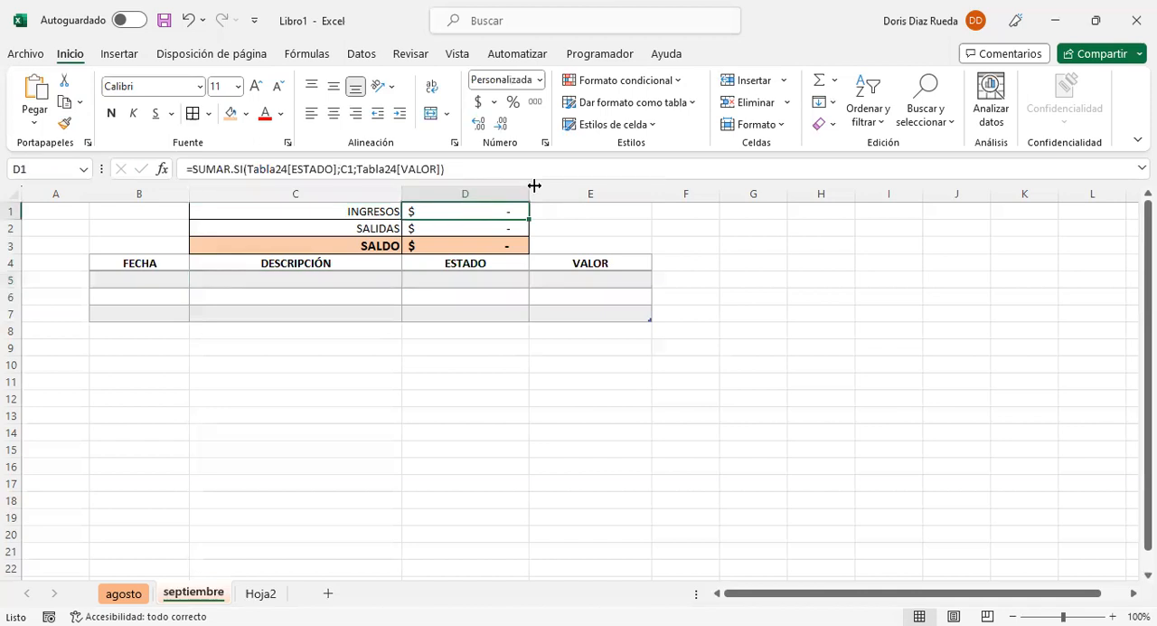
pyautogui.press('Down')
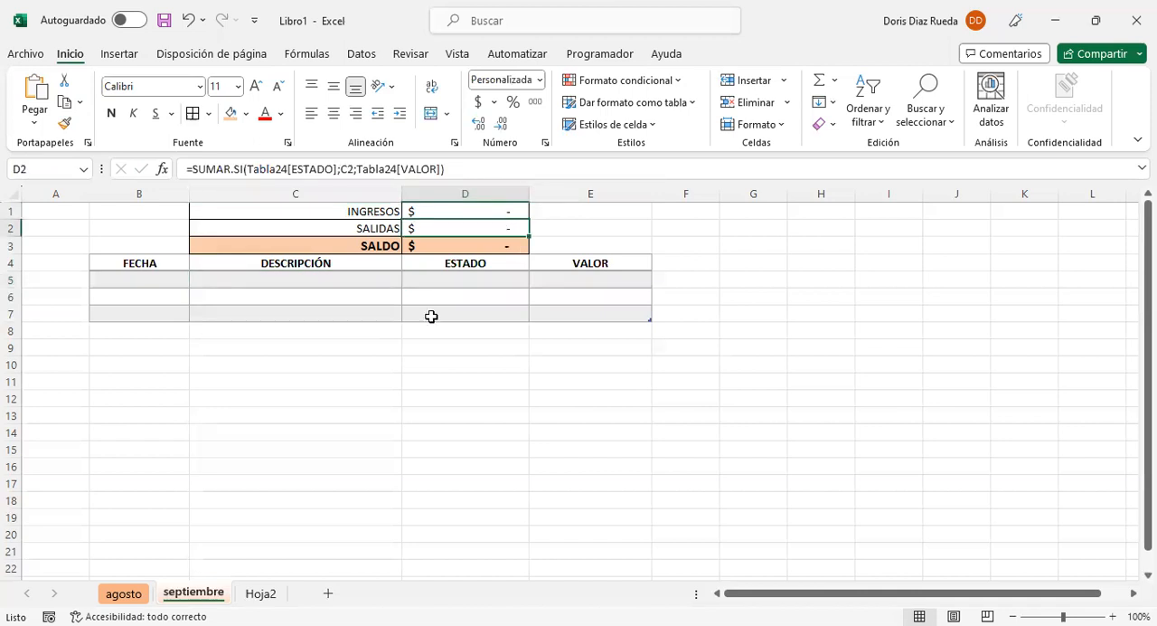
pyautogui.click(432, 316)
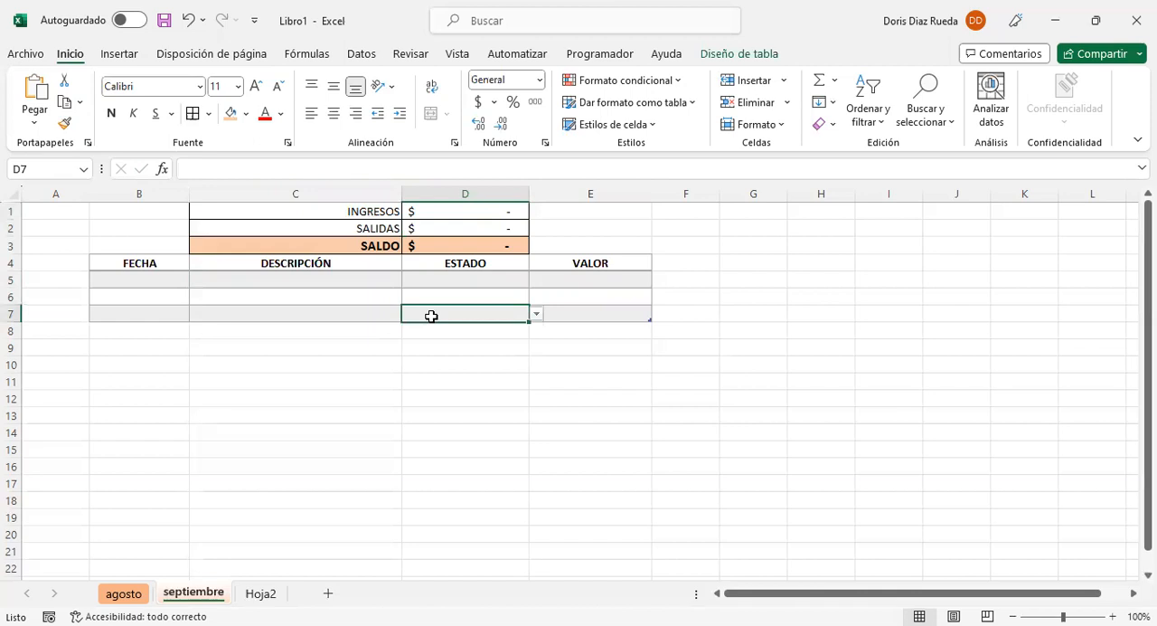
pyautogui.click(383, 290)
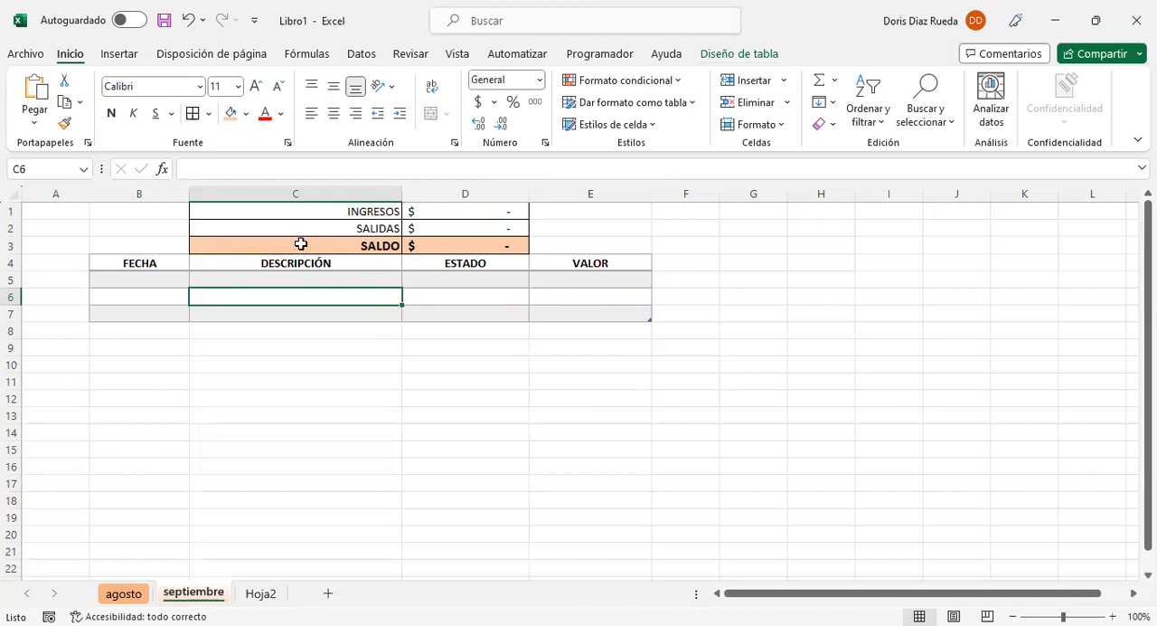
# Step: Fill the first row of the septiembre table with the date 01/09/2023 and the description venta
pyautogui.click(167, 274)
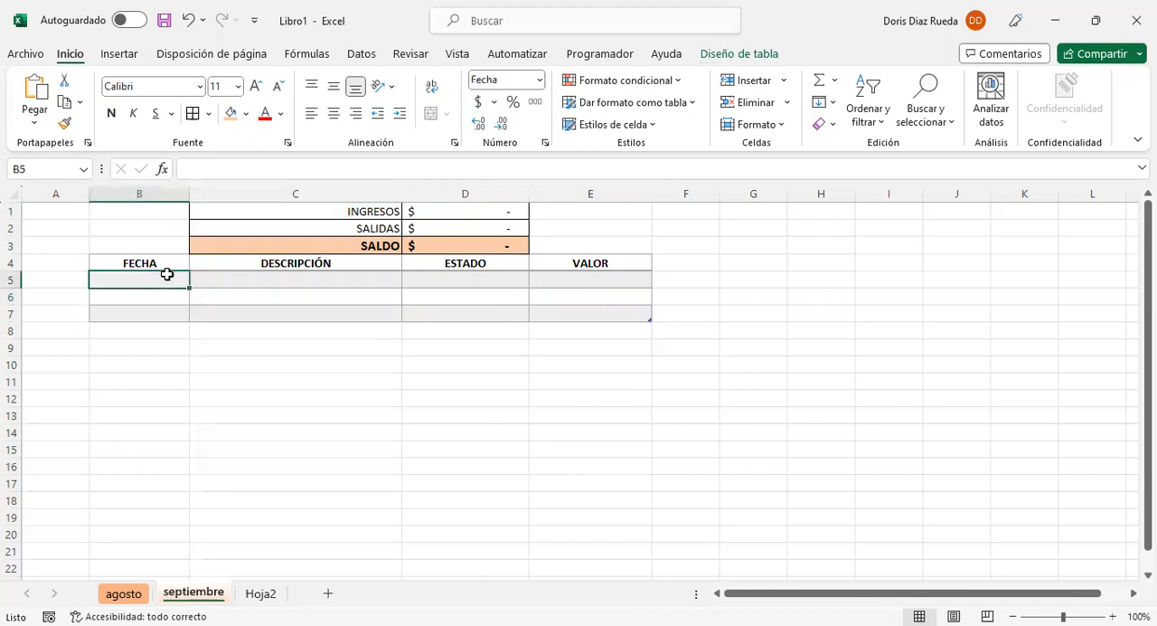
pyautogui.write('01')
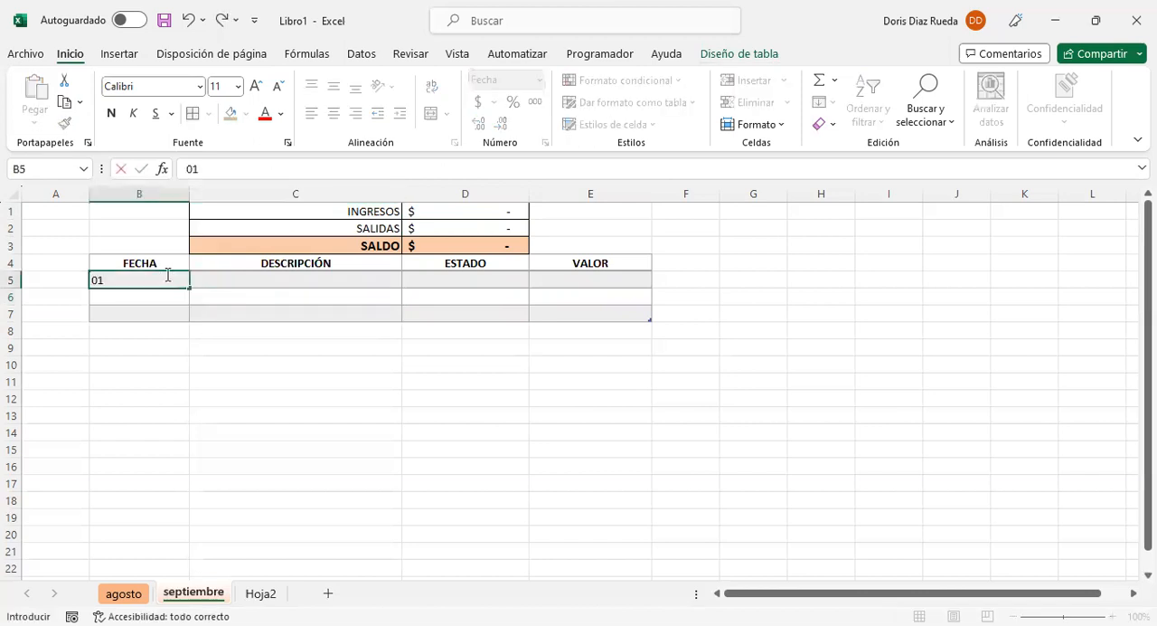
pyautogui.write('/09/2023')
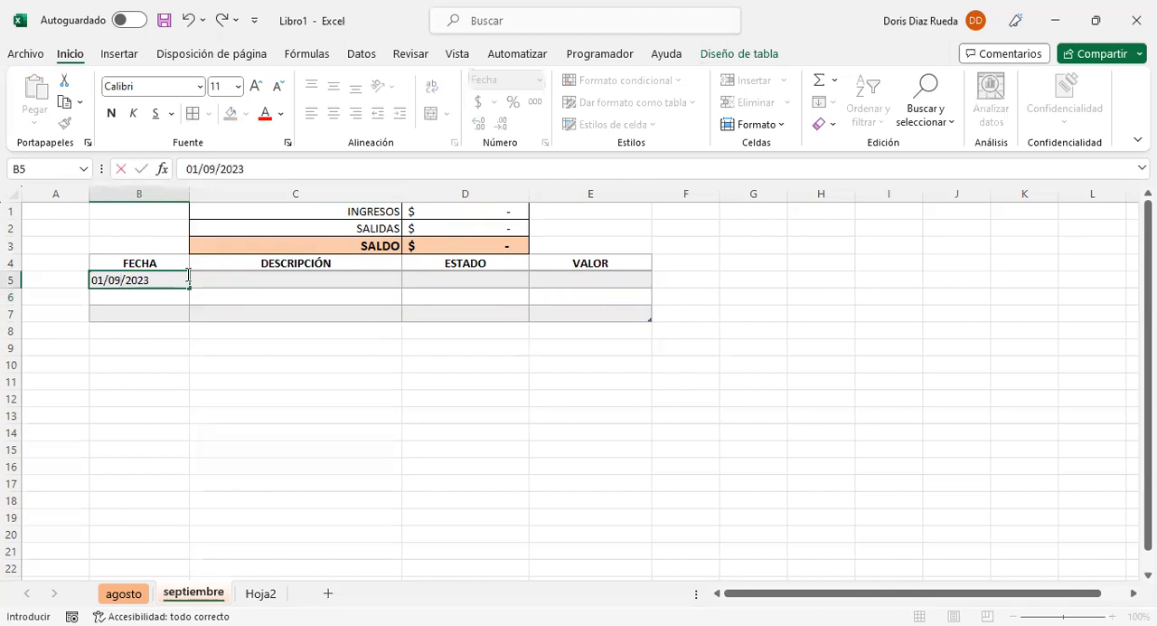
pyautogui.click(242, 277)
pyautogui.write('venta')
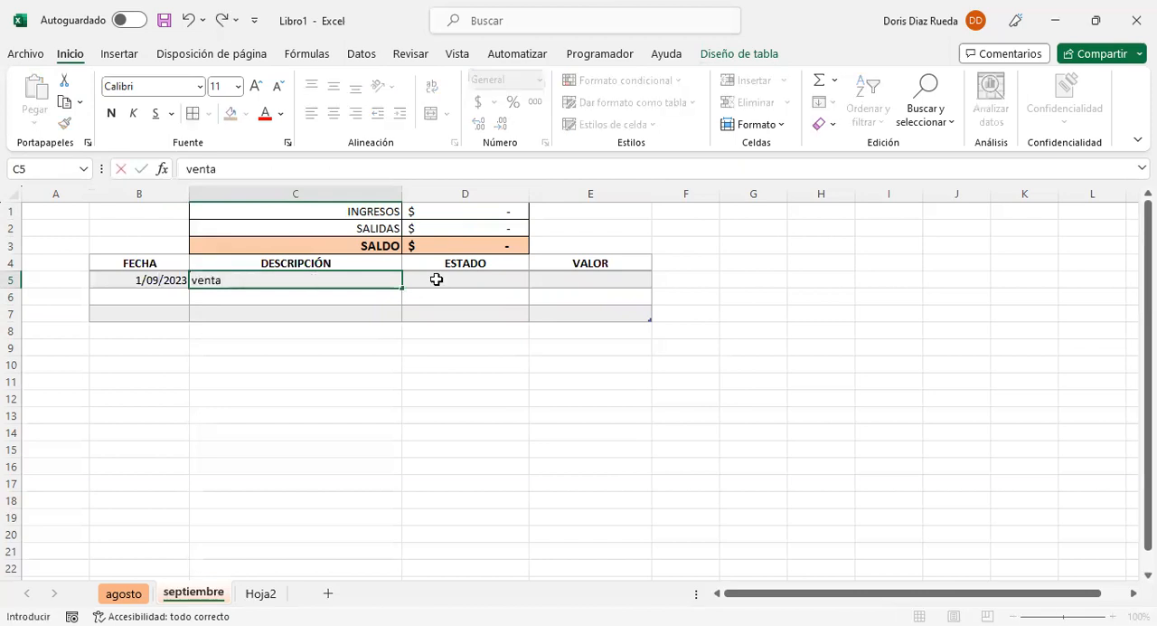
# Step: Set the venta record's ESTADO to INGRESOS and its VALOR to 350.000
pyautogui.press('Tab')
pyautogui.click(537, 282)
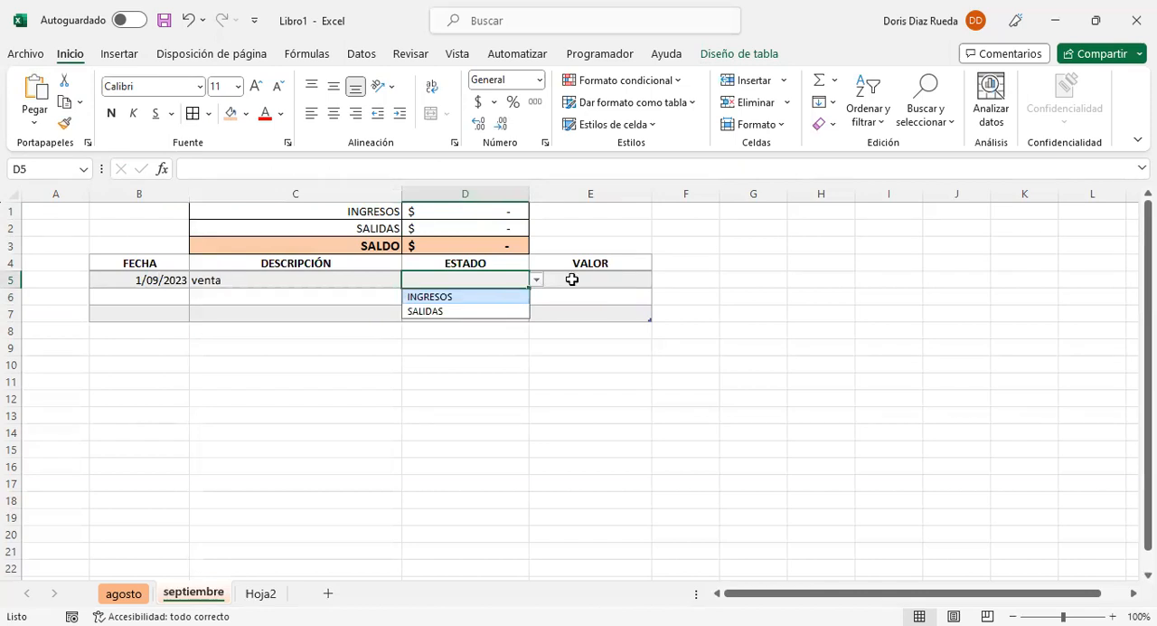
pyautogui.press('Tab')
pyautogui.write('35')
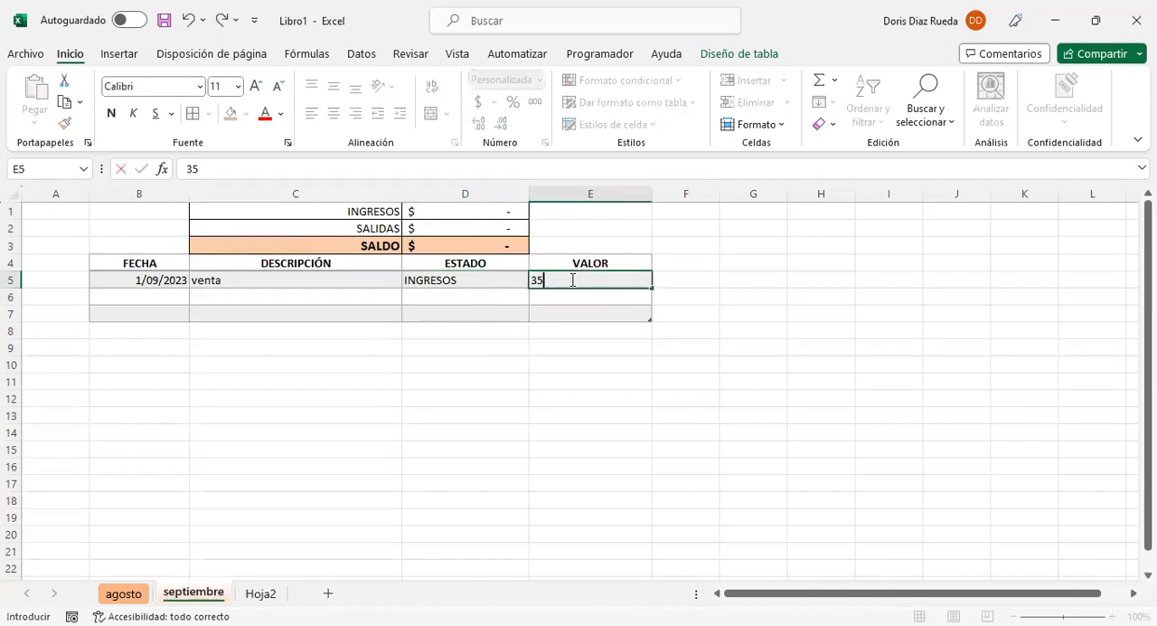
pyautogui.write('0.000')
pyautogui.press('Return')
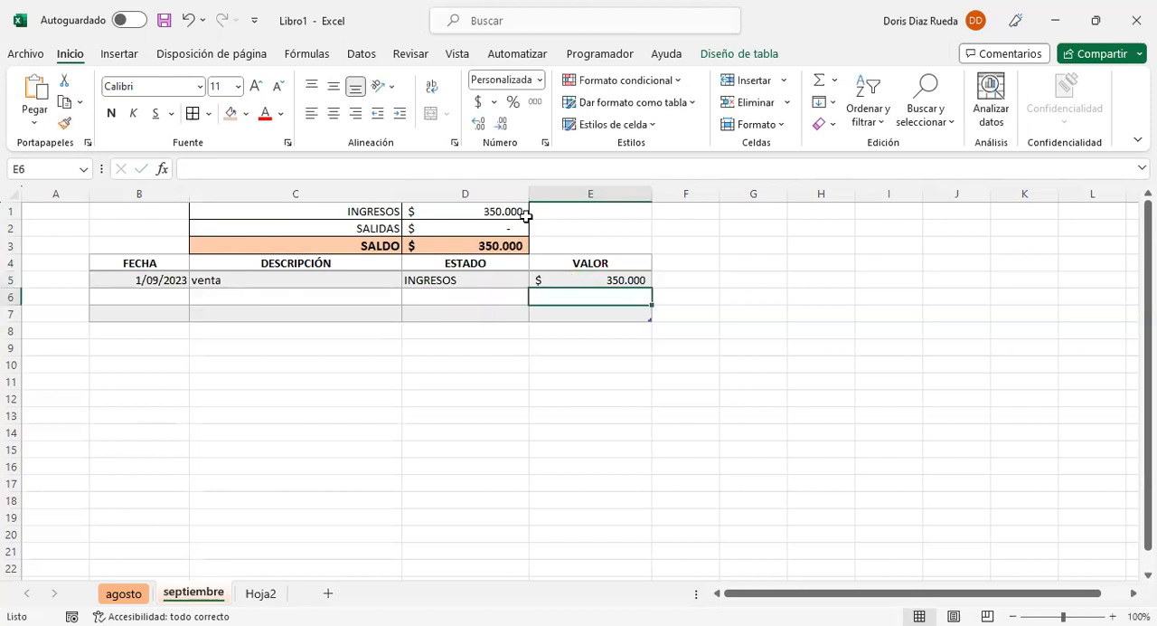